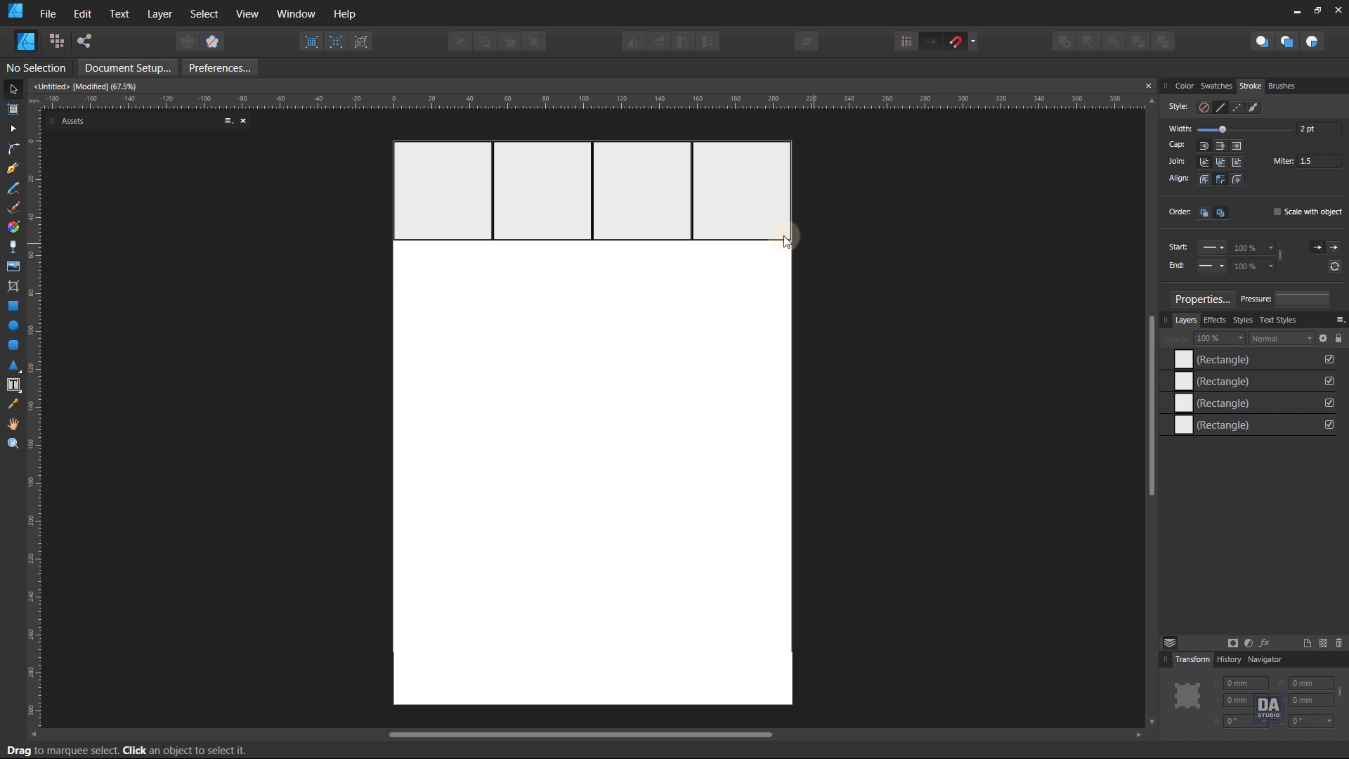
- Examine the row of four rectangles across the page's upper edge and the borders between them
scroll(668, 166, "up", 3)
key("space")
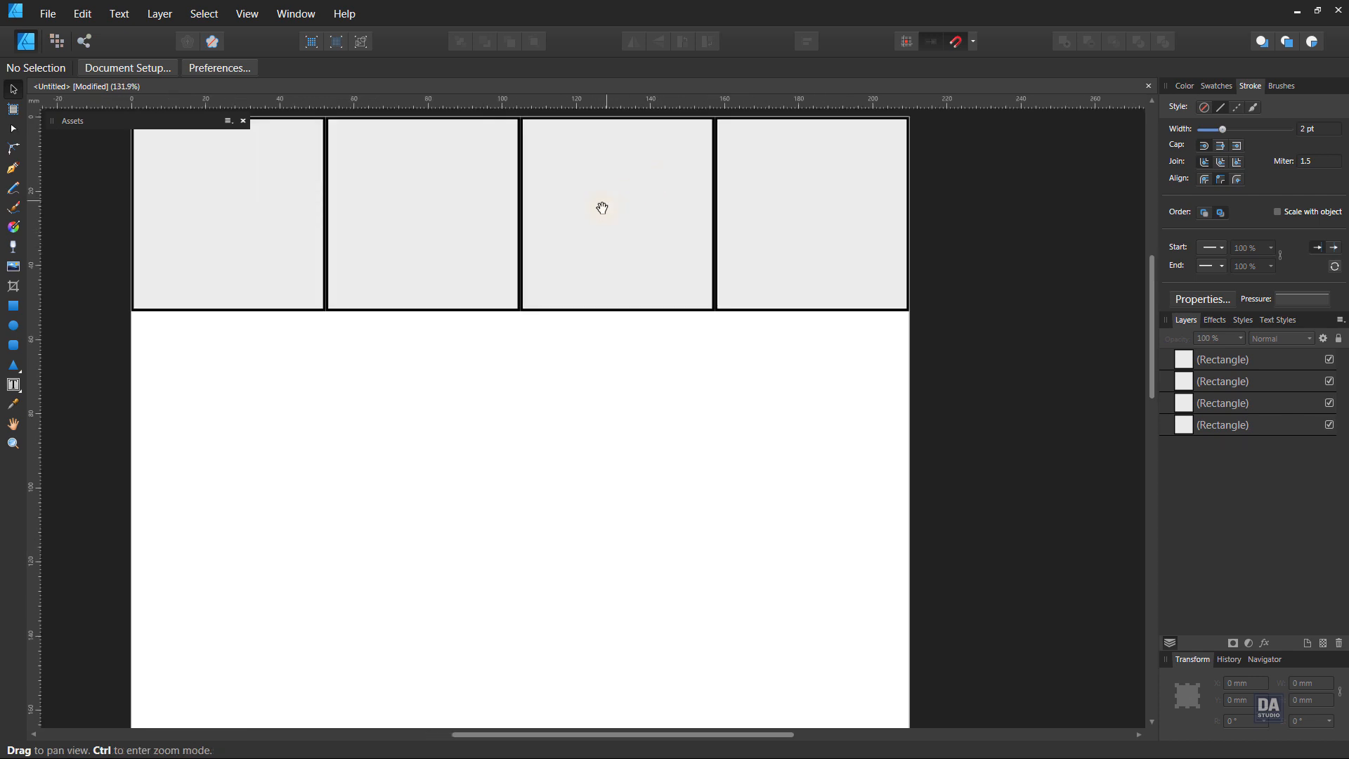
left_click_drag(602, 208, 645, 233)
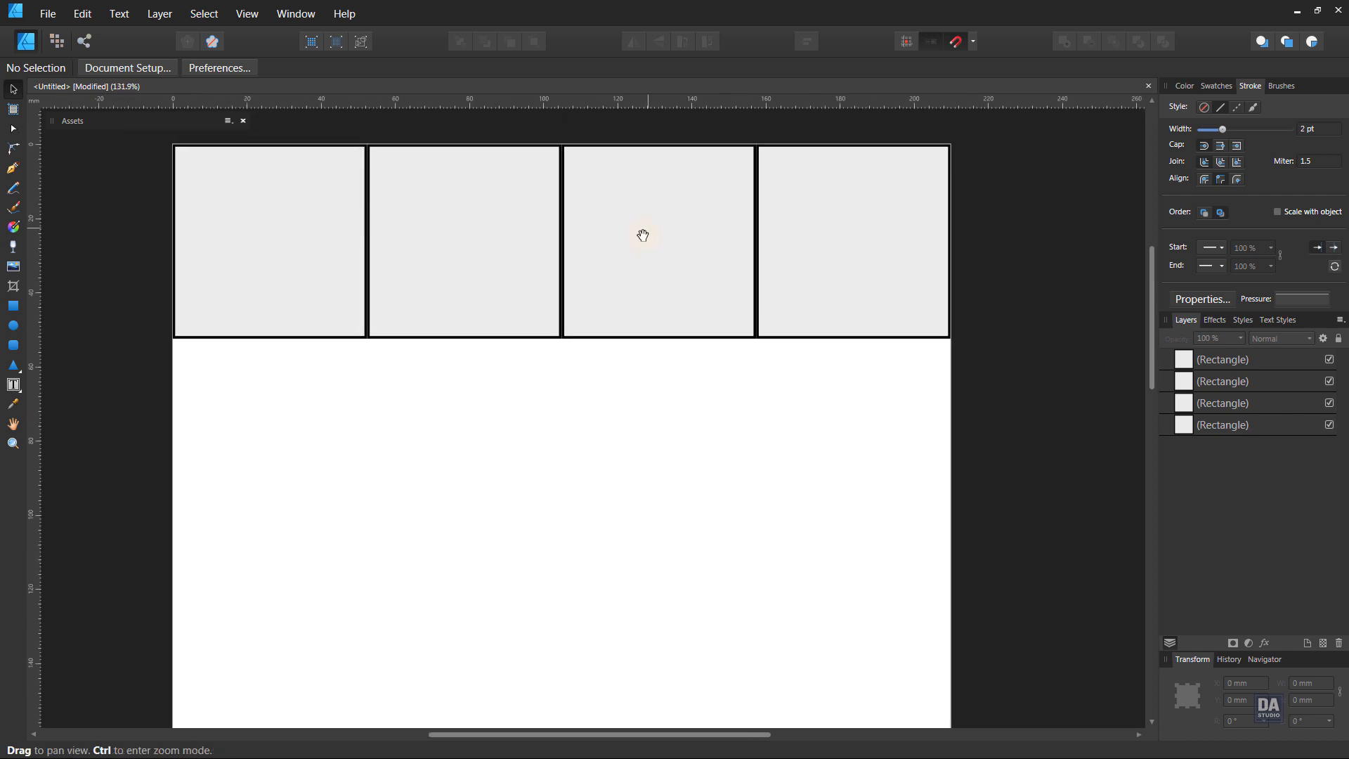
left_click_drag(702, 347, 562, 300)
left_click_drag(675, 415, 668, 336)
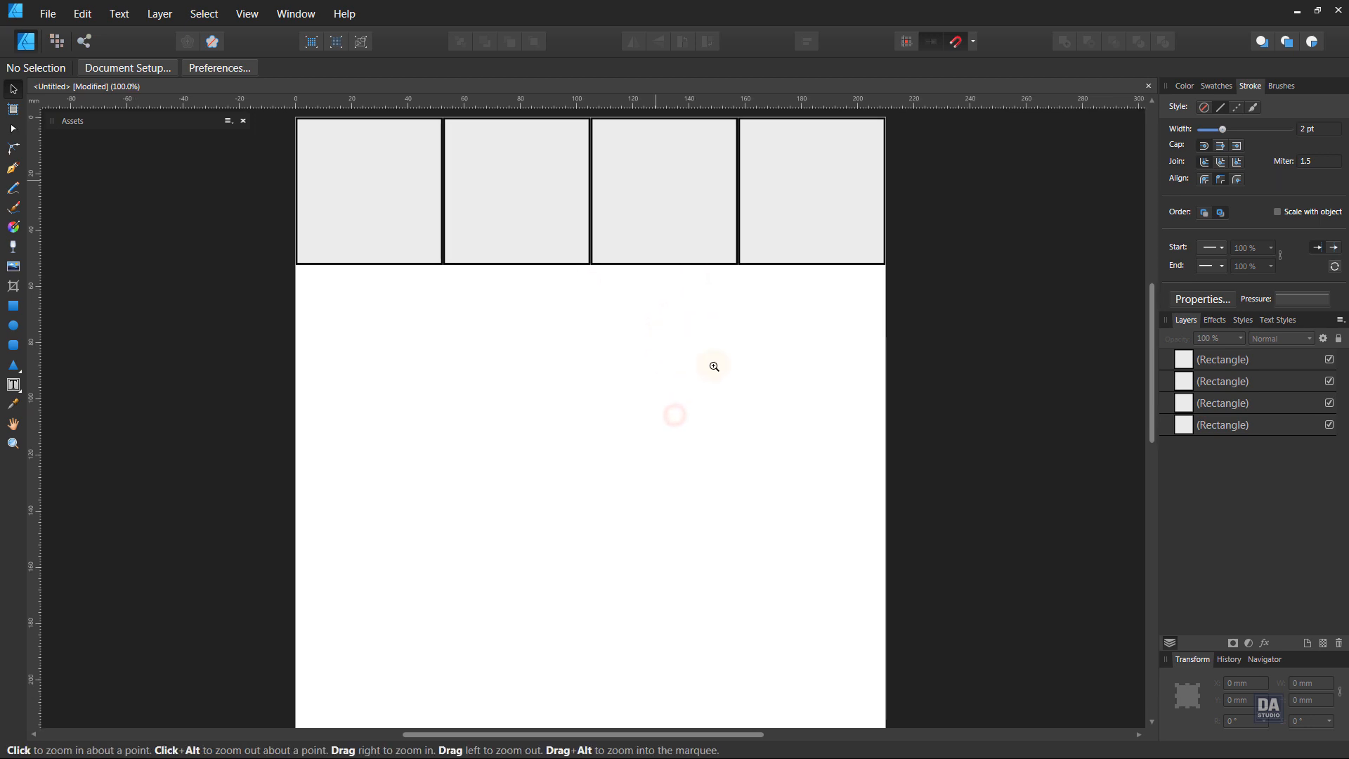
left_click(714, 366, "alt")
key("space")
left_click_drag(669, 393, 626, 346)
key("v")
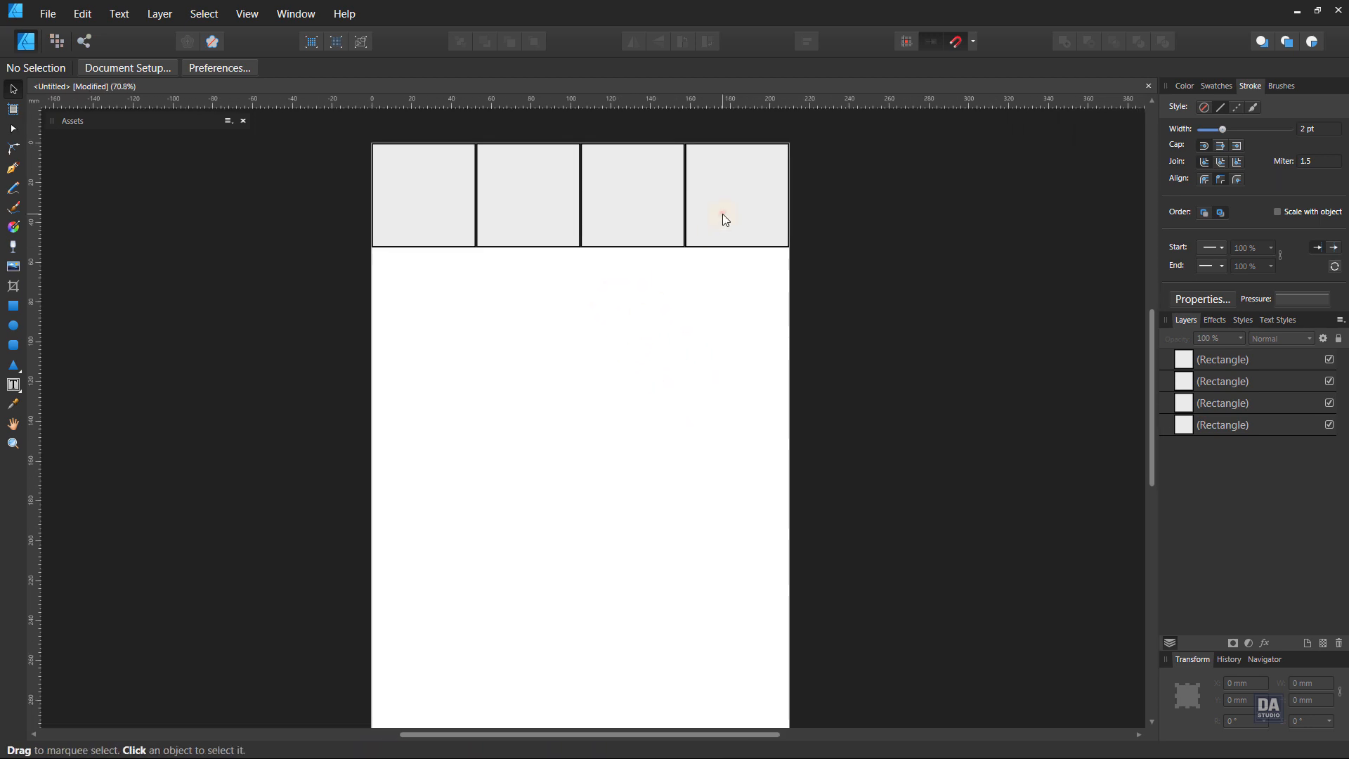
- Duplicate the row of four rectangles downward four times to build a four-column grid of five rows
left_click(725, 219)
left_click(618, 211, "shift")
left_click(518, 212, "shift")
left_click(423, 212, "shift")
left_click_drag(532, 214, 535, 318)
key("ctrl+j")
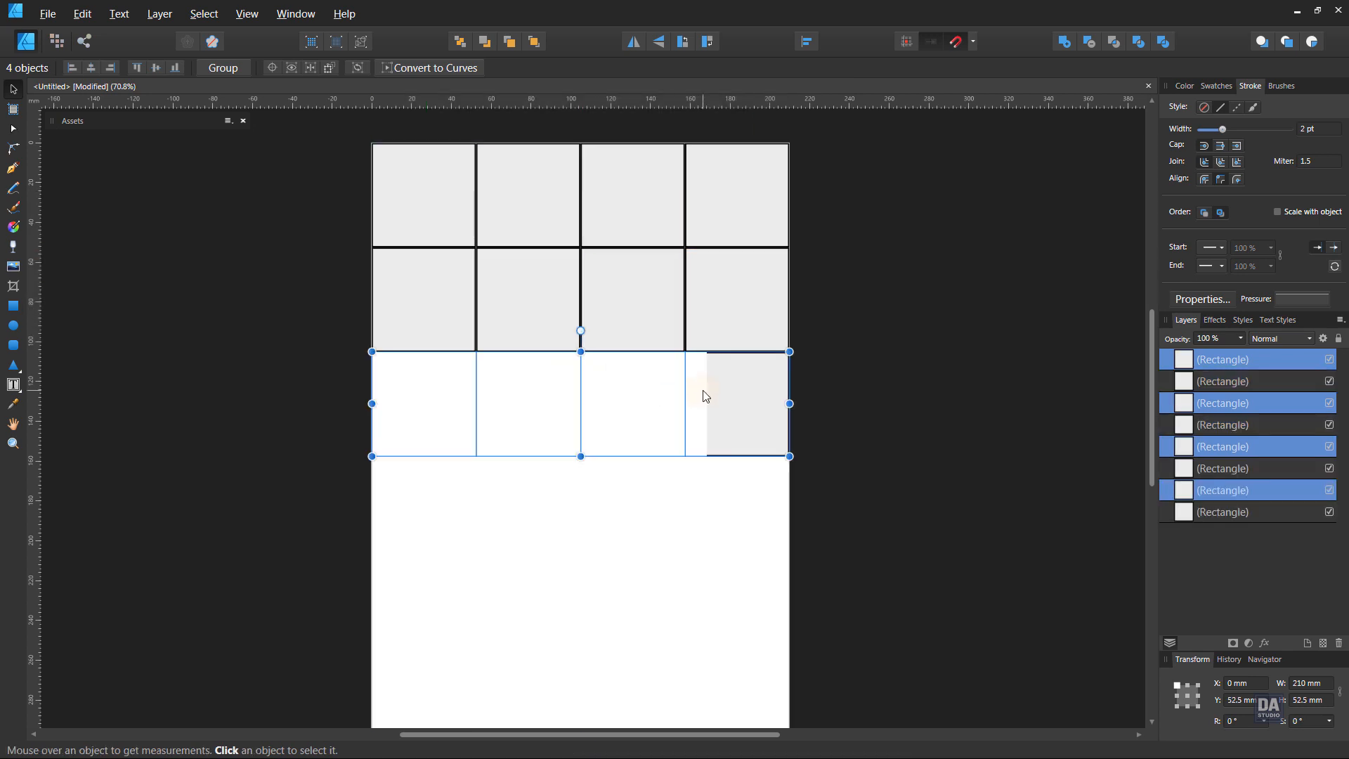
key("ctrl+j")
key("ctrl+j")
scroll(832, 436, "down", 1)
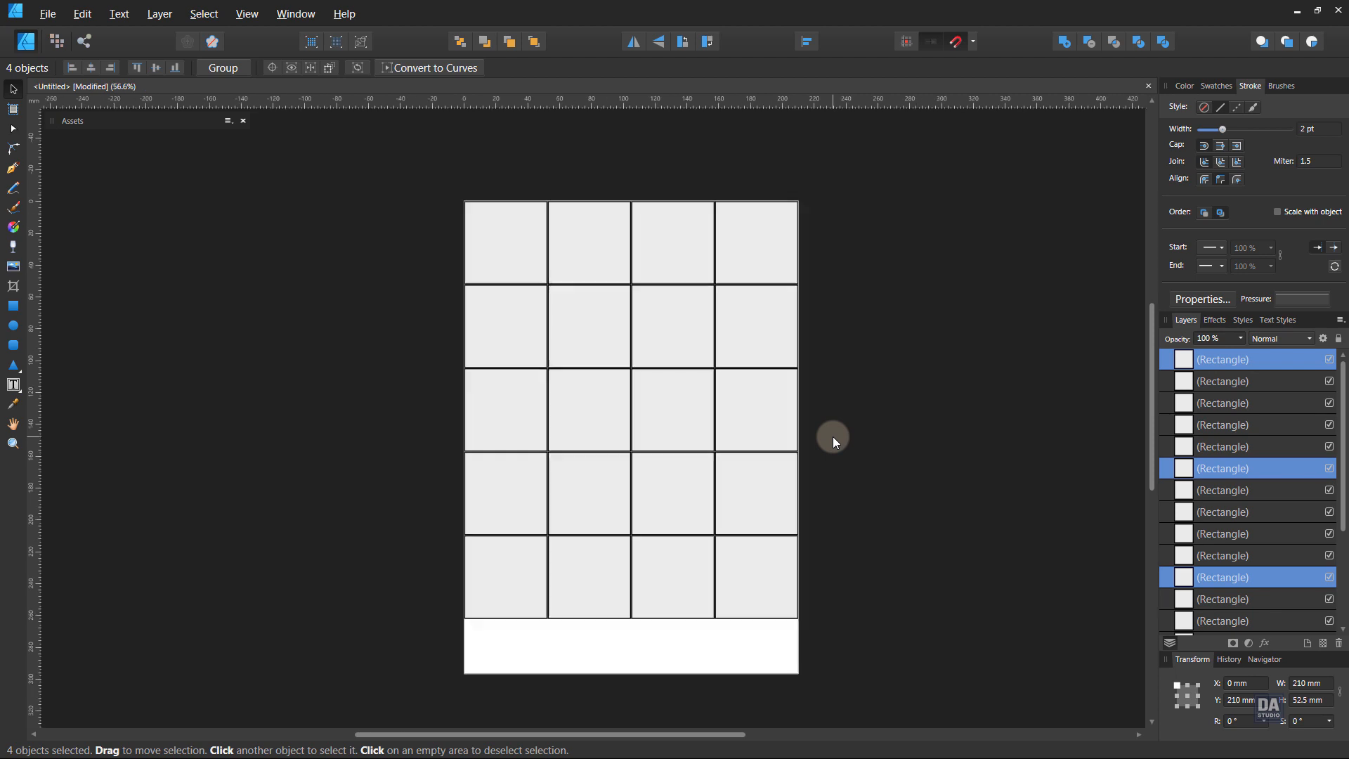
key("space")
left_click_drag(853, 475, 796, 480)
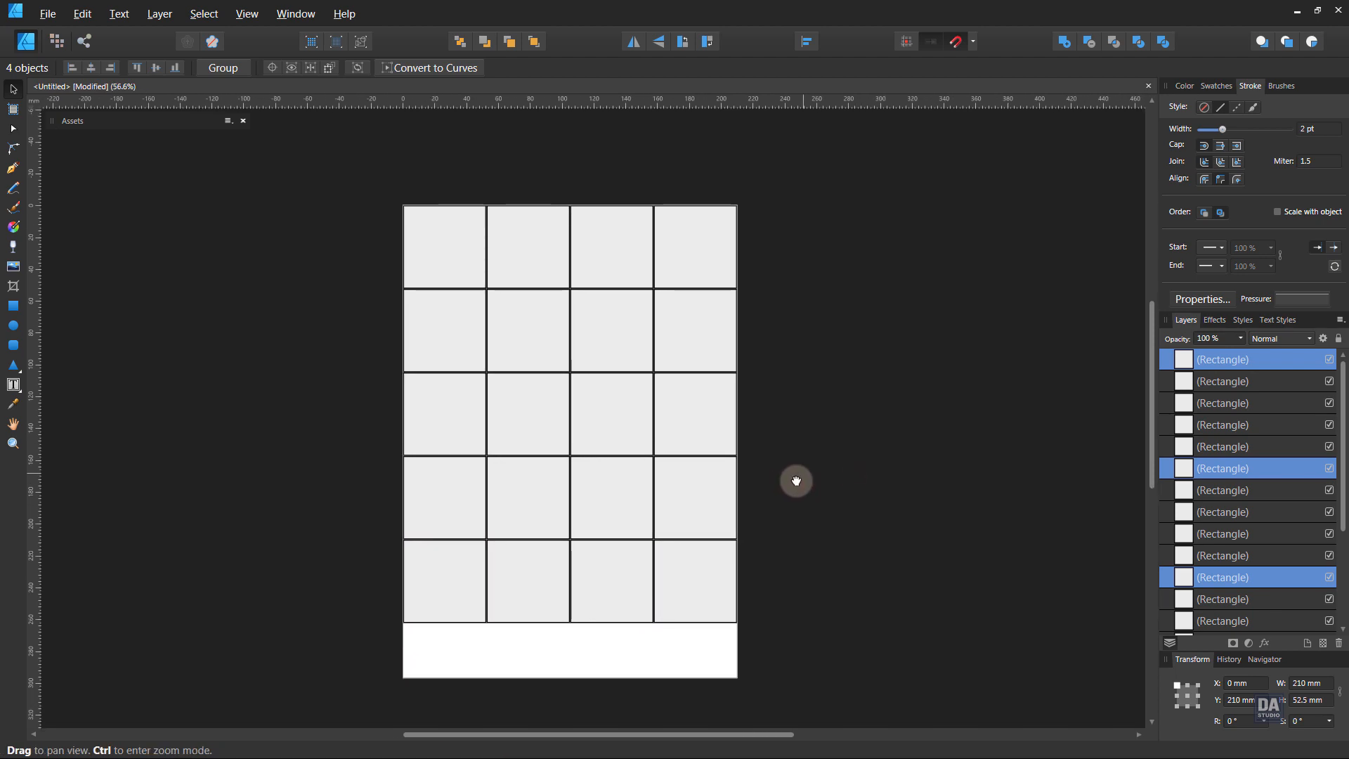
left_click(826, 553)
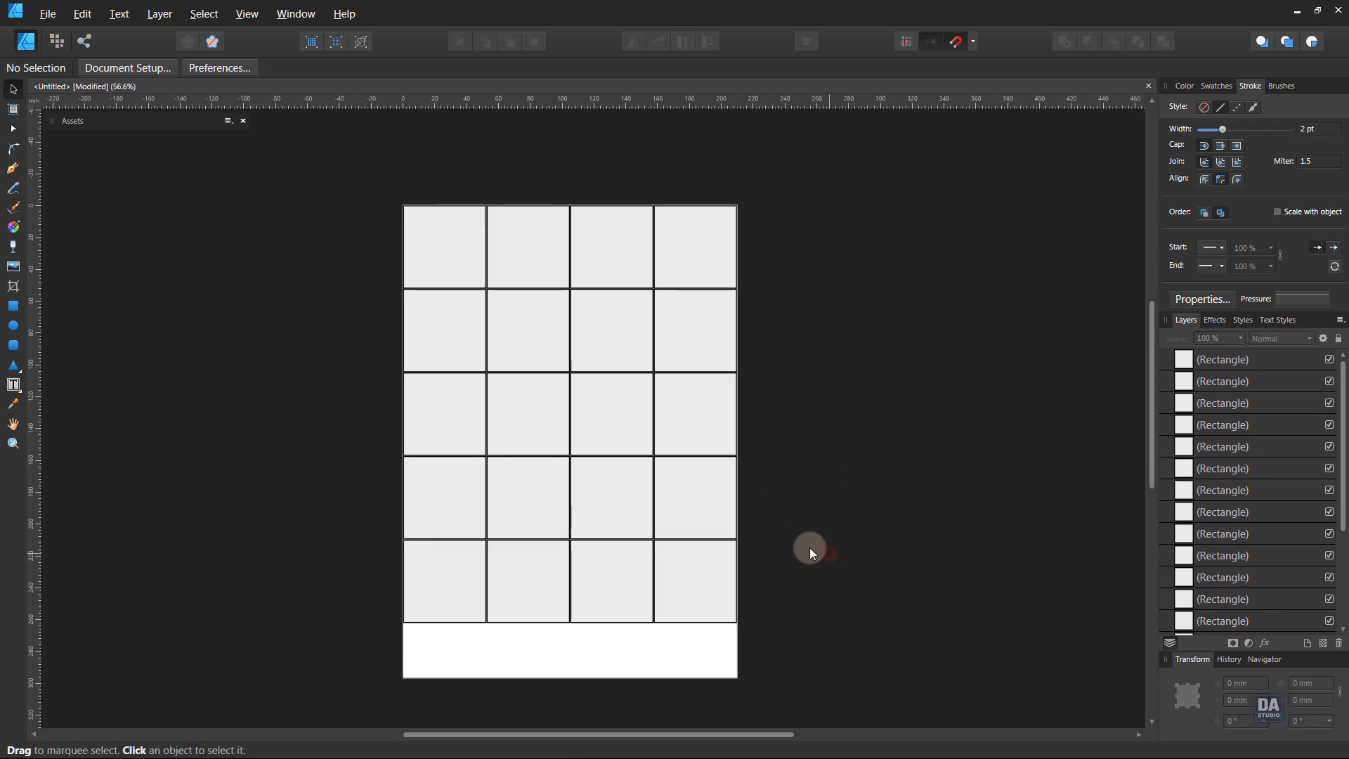
- Delete the second column's rectangles in rows one to three and the first column's rectangles in rows two and three
left_click(520, 271)
key("Delete")
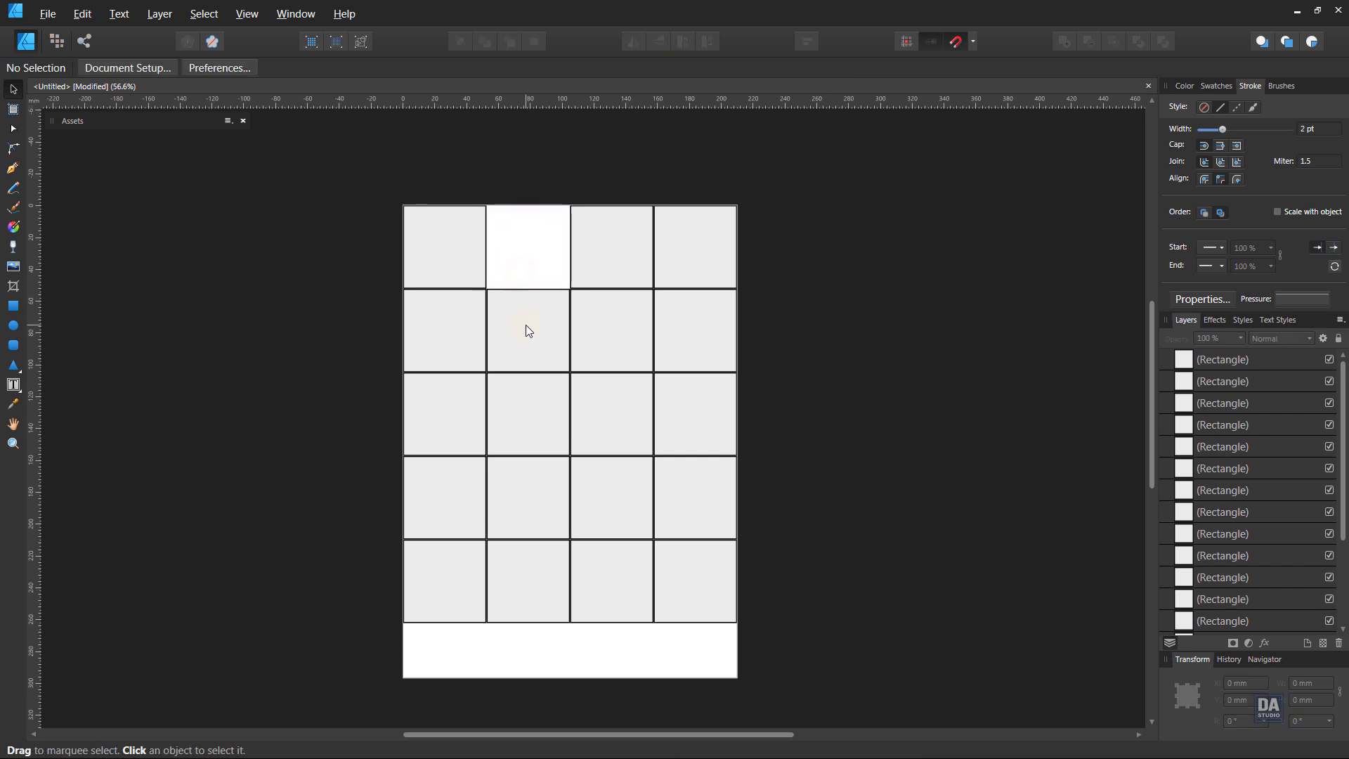
left_click(526, 338)
key("Delete")
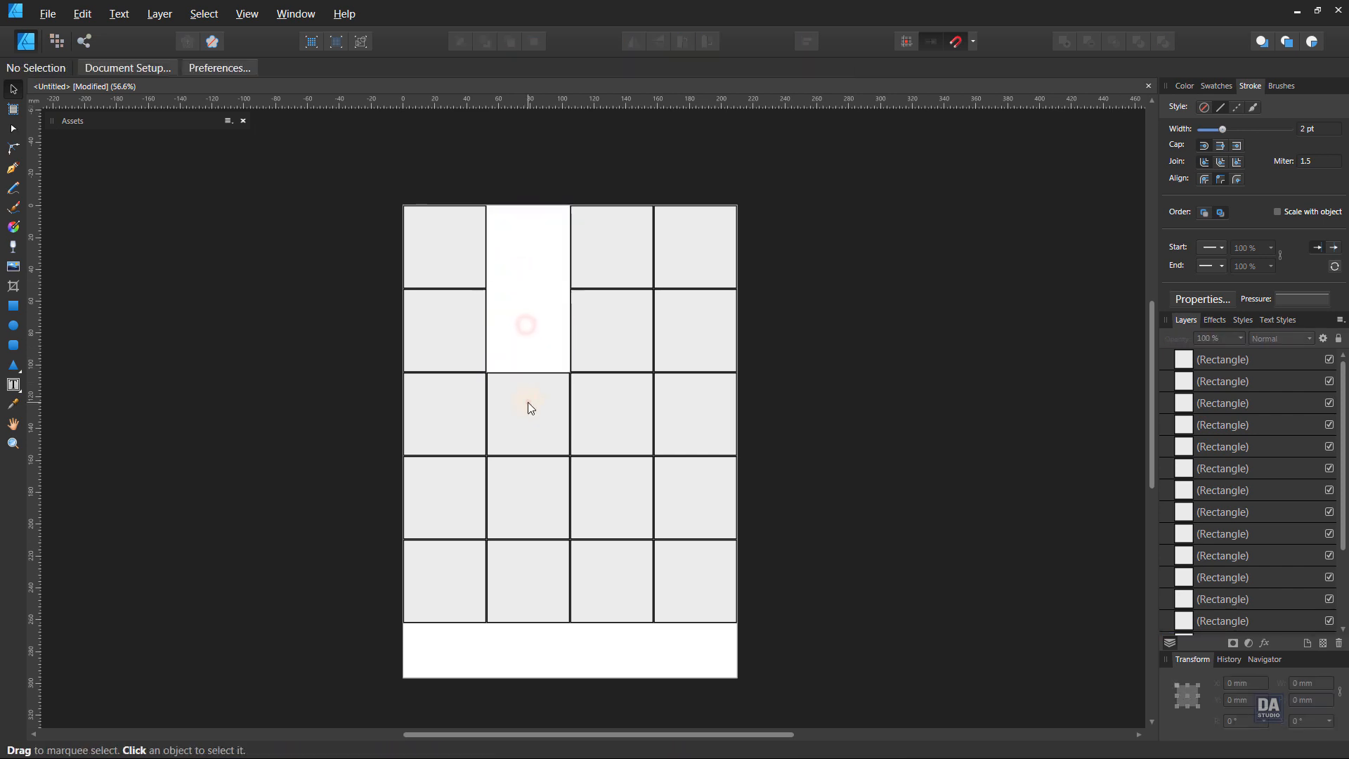
left_click(530, 406)
key("Delete")
left_click(466, 403)
key("Delete")
left_click(455, 361)
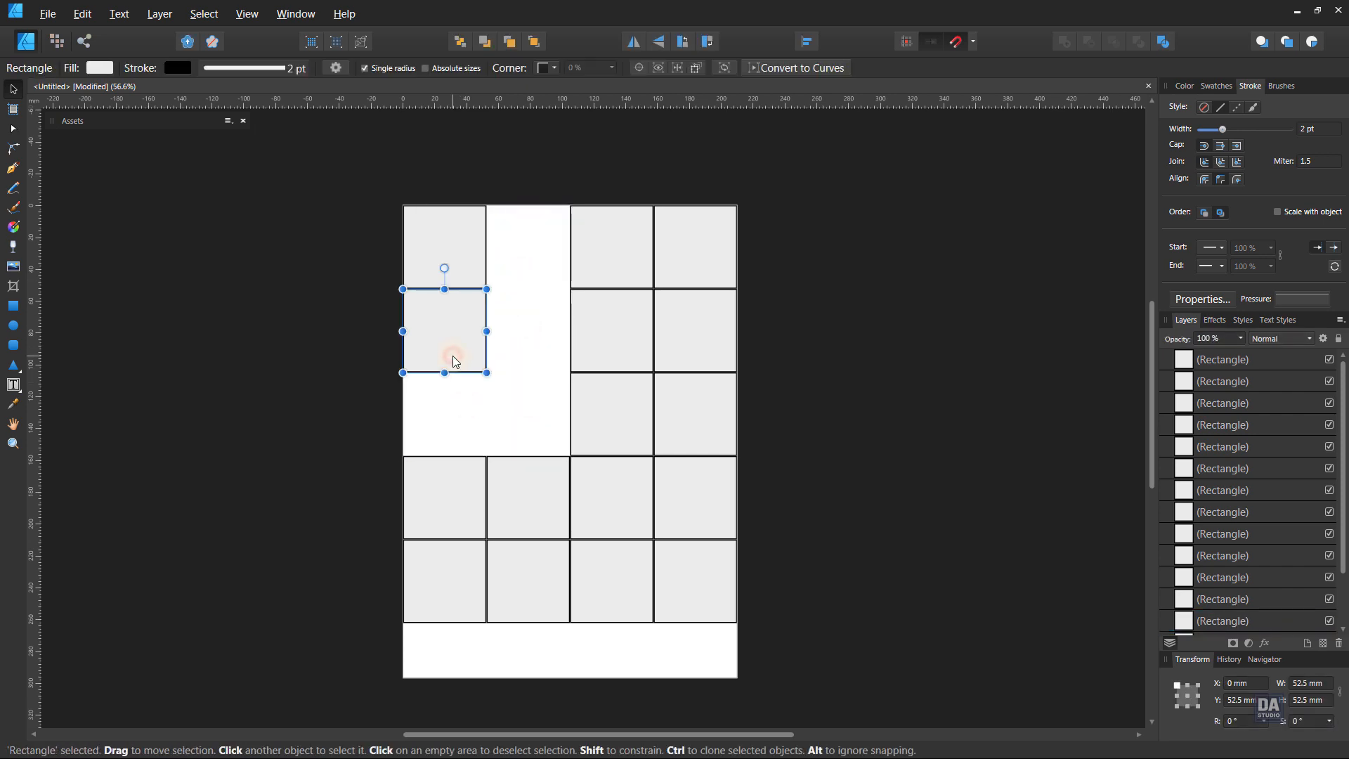
key("Delete")
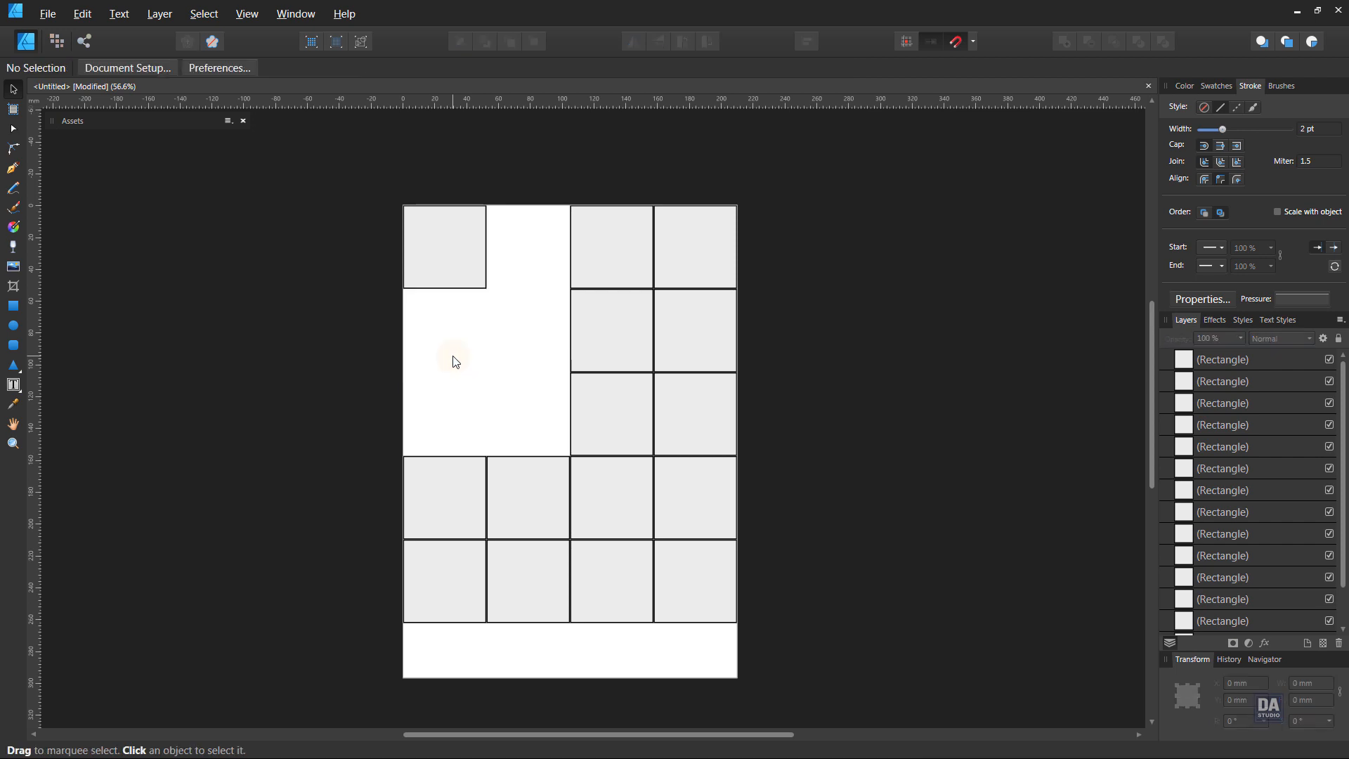
- Delete the first, second and fourth rectangles of the bottom row and the last rectangle of the fourth row
left_click(517, 590)
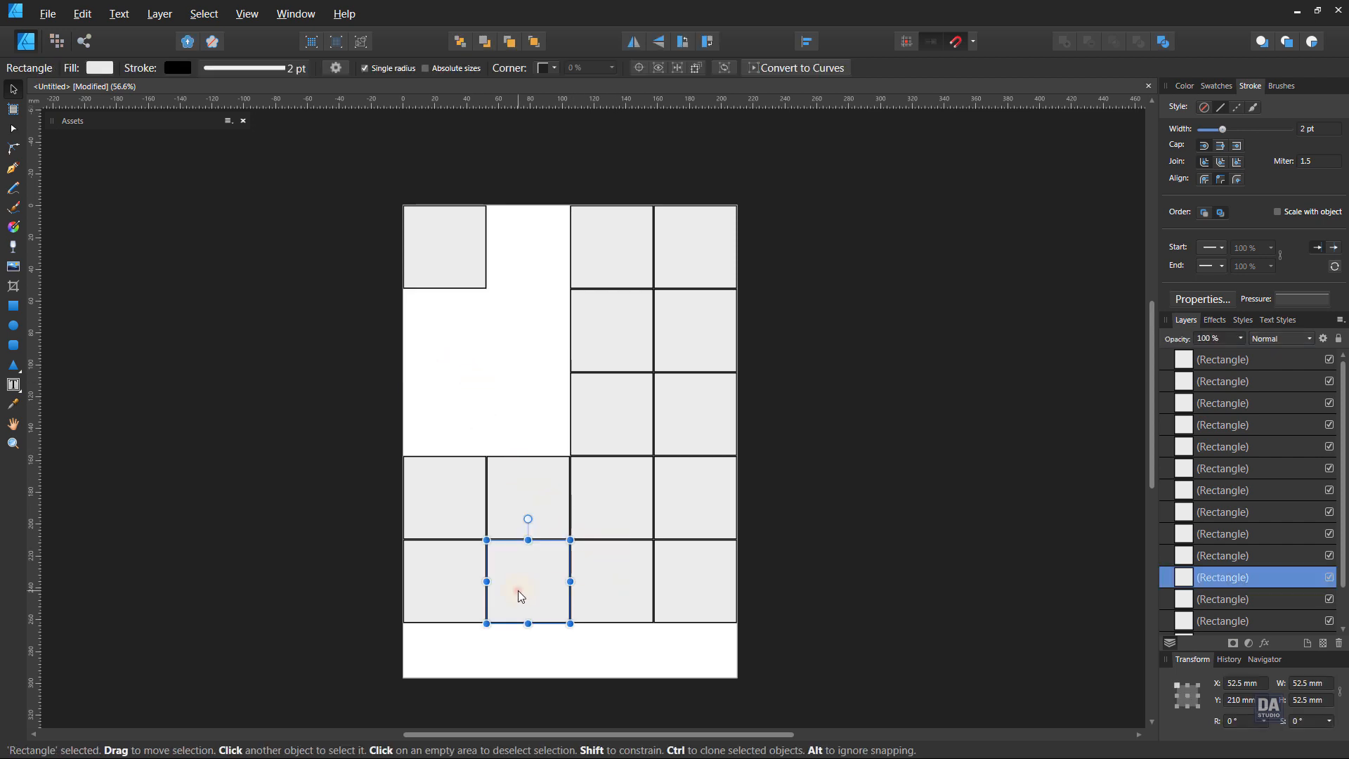
key("Delete")
left_click(467, 590)
key("Delete")
left_click(683, 602)
key("Delete")
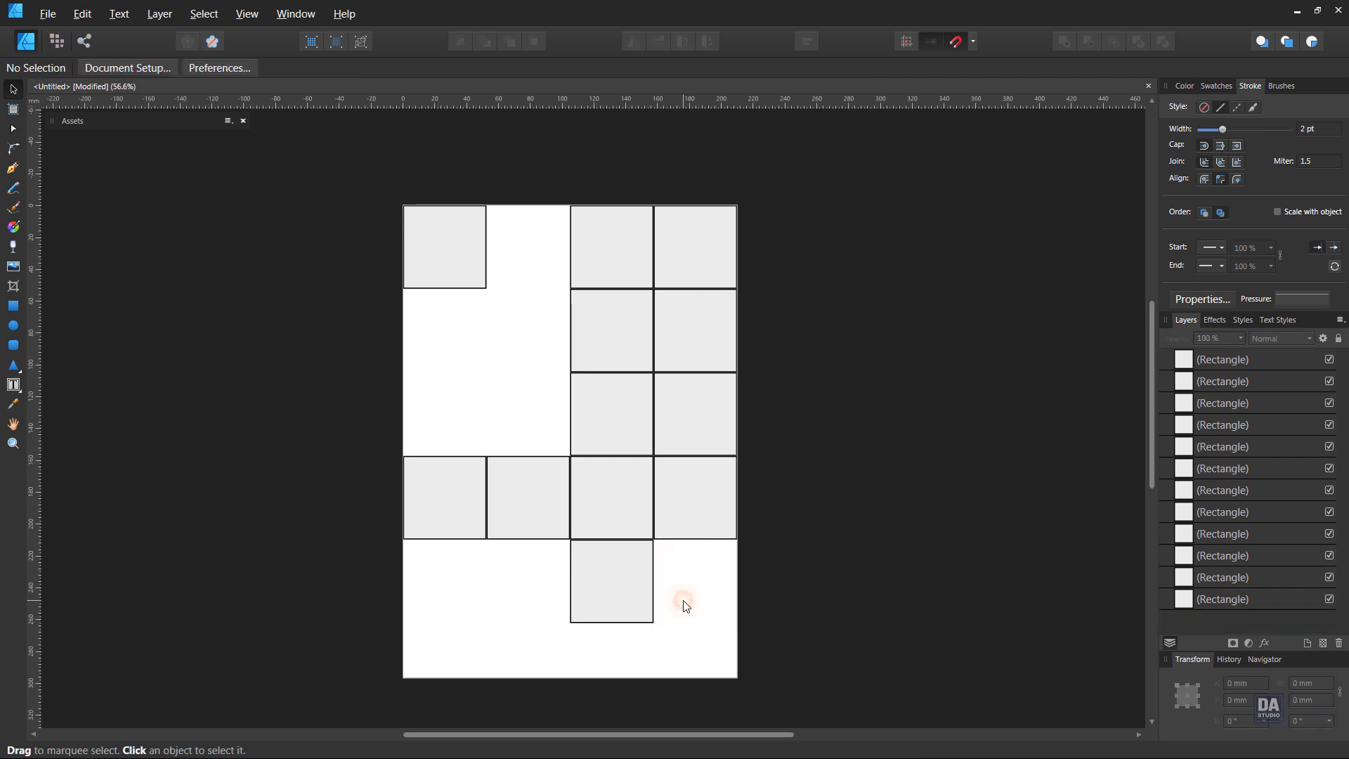
left_click(686, 511)
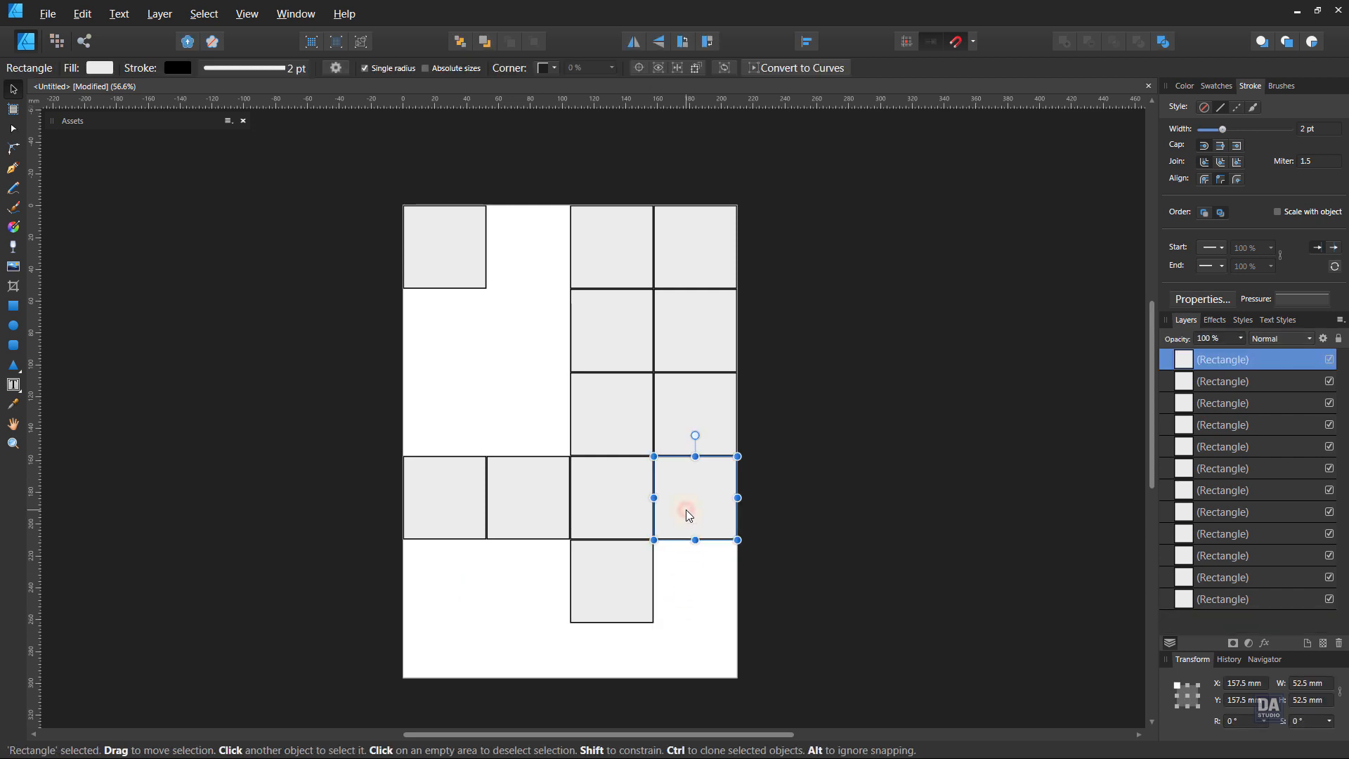
key("Delete")
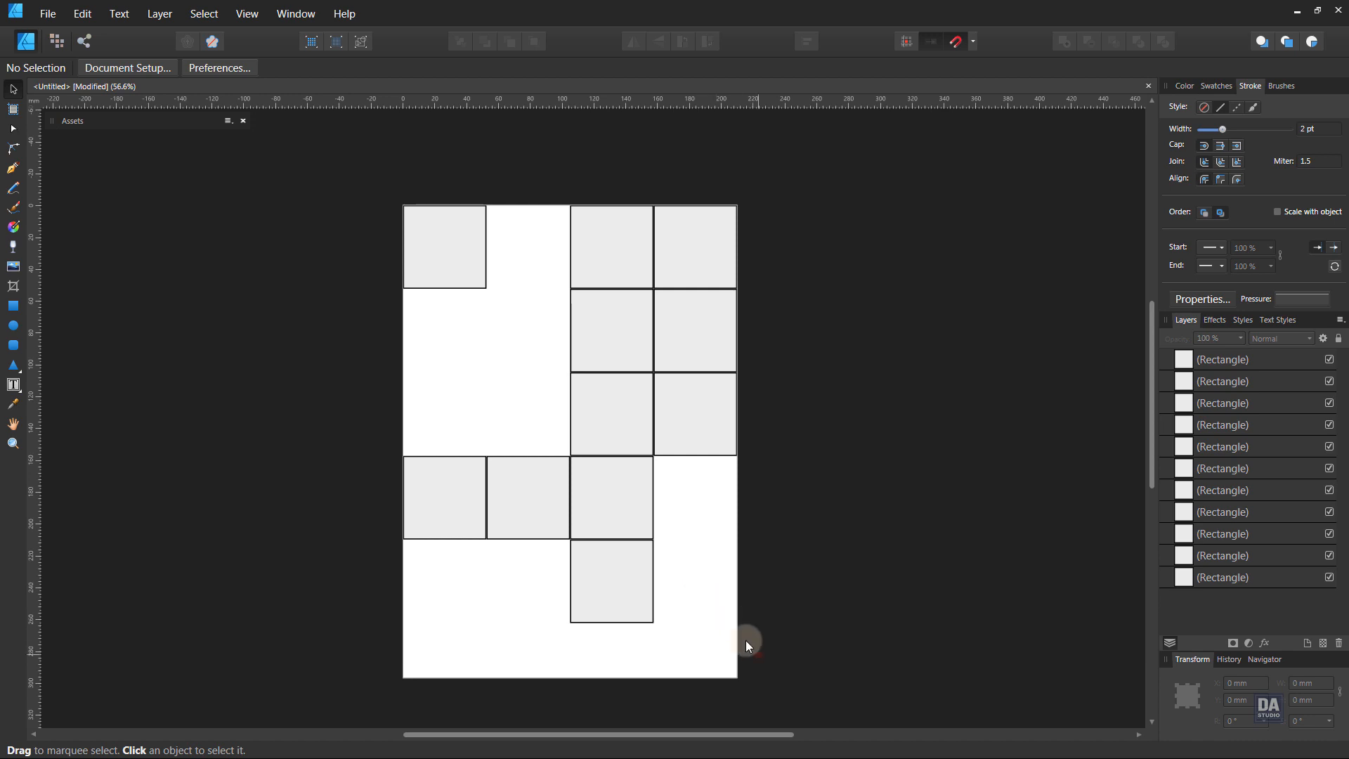
- Align the strokes of all remaining rectangles to the outside and fill the rectangles with orange
left_click_drag(745, 639, 380, 180)
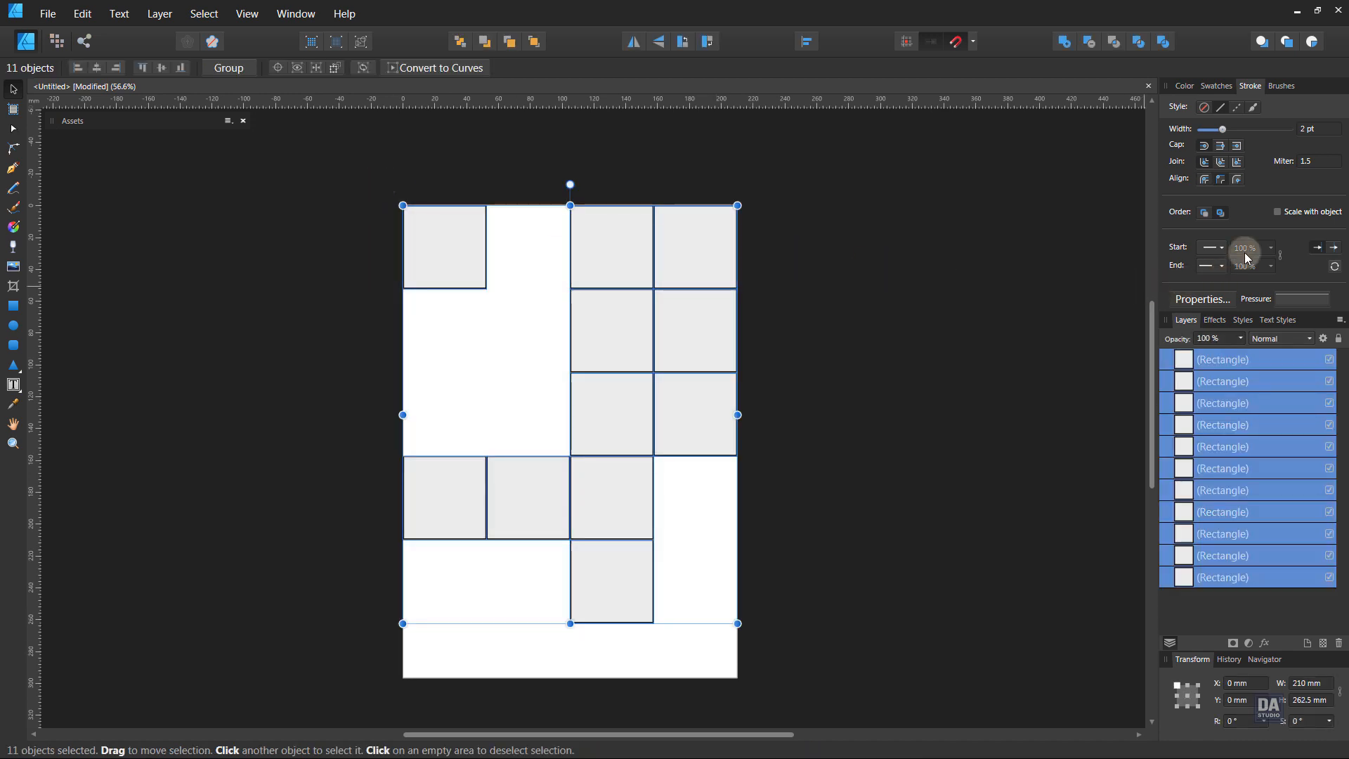
left_click(1236, 177)
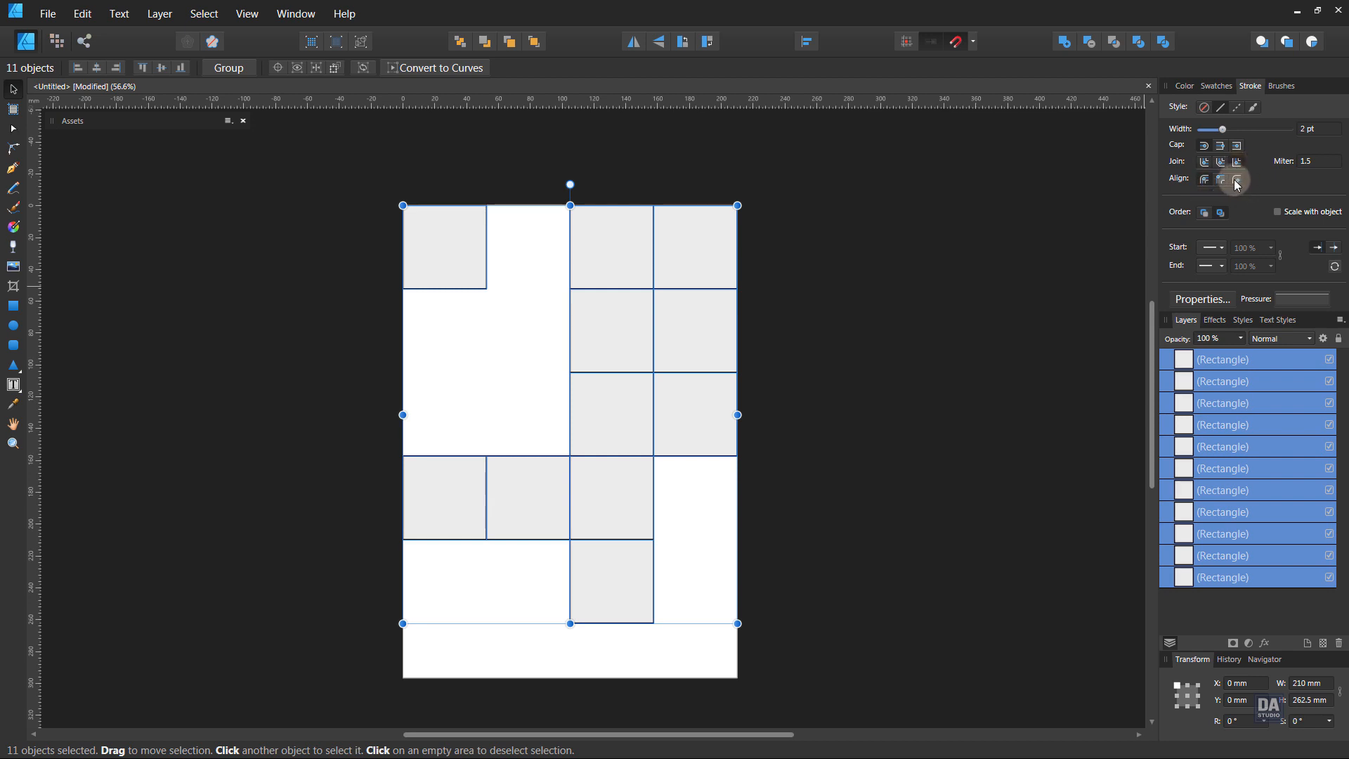
left_click(1213, 88)
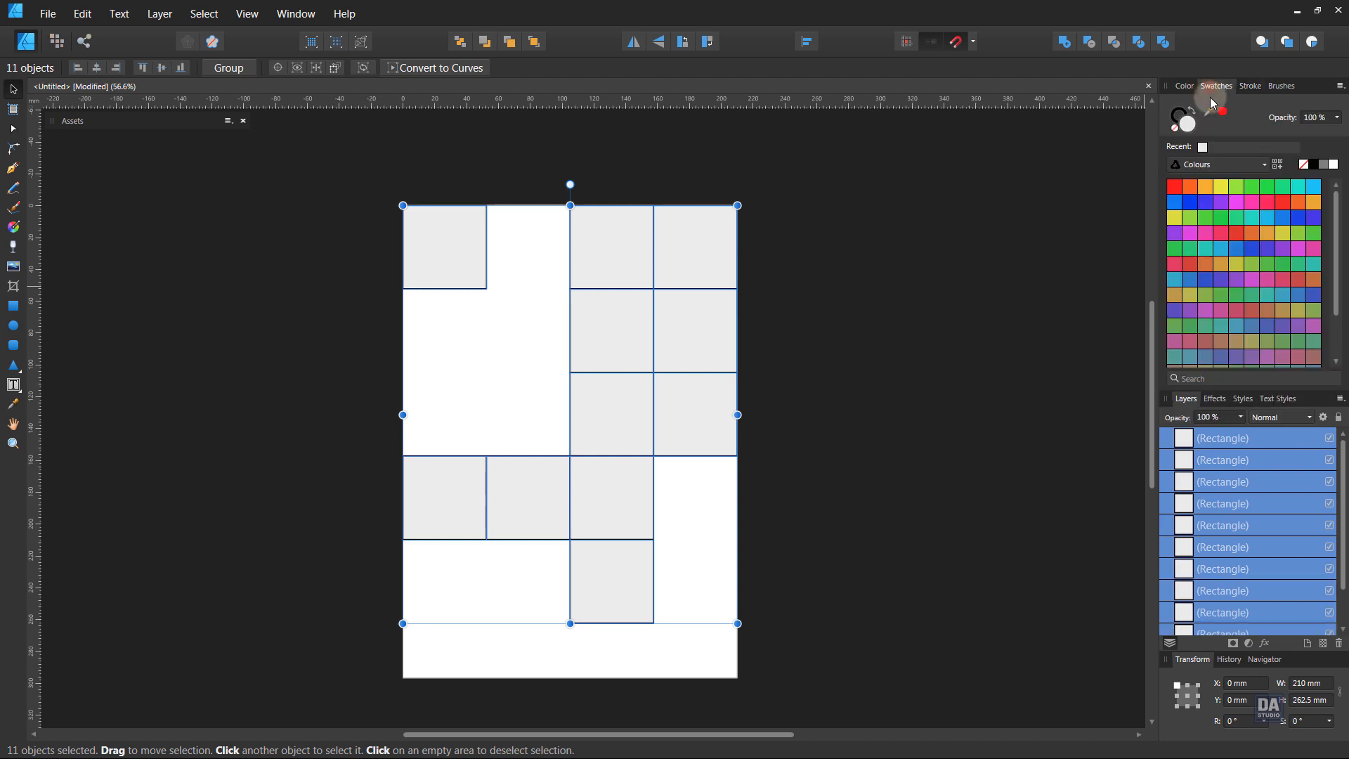
left_click(1205, 184)
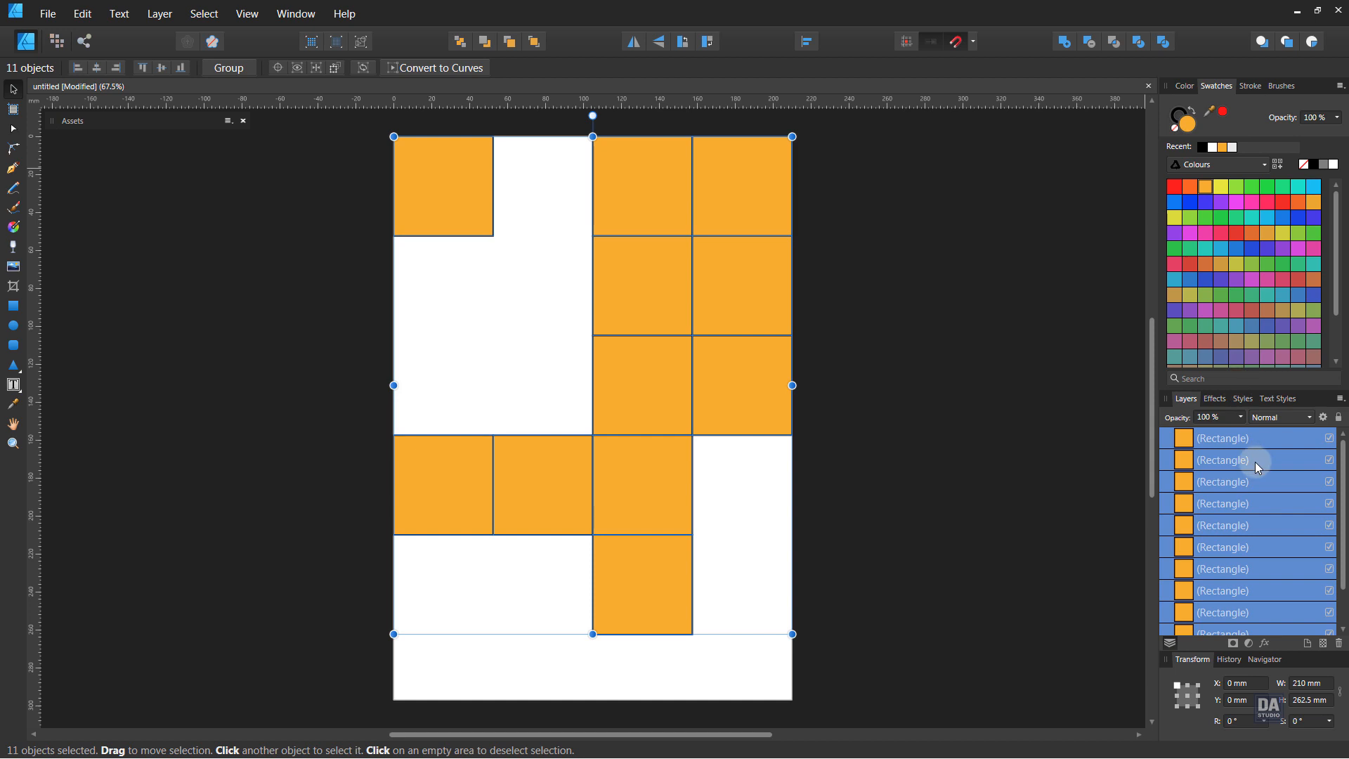
- Group all the orange rectangles and make a hidden duplicate of the group above it
right_click(1272, 437)
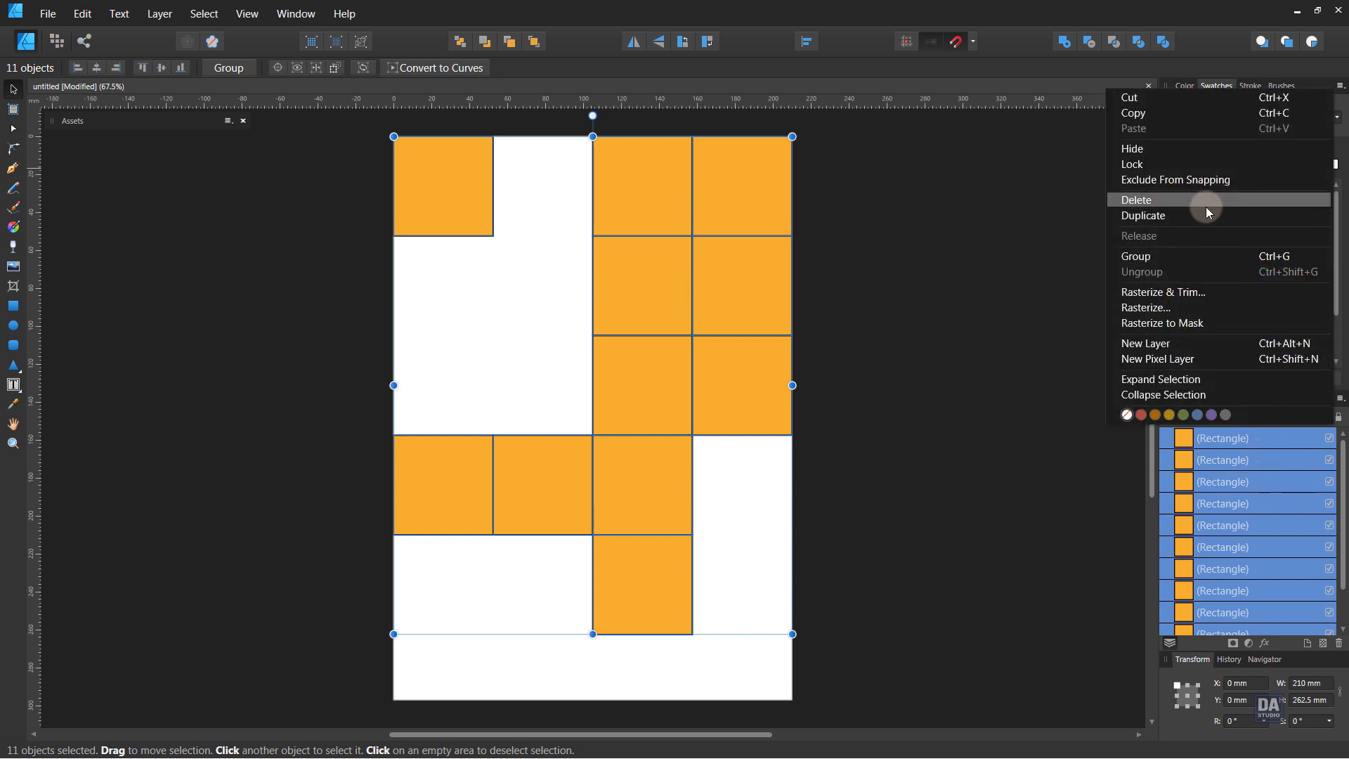
left_click(1199, 255)
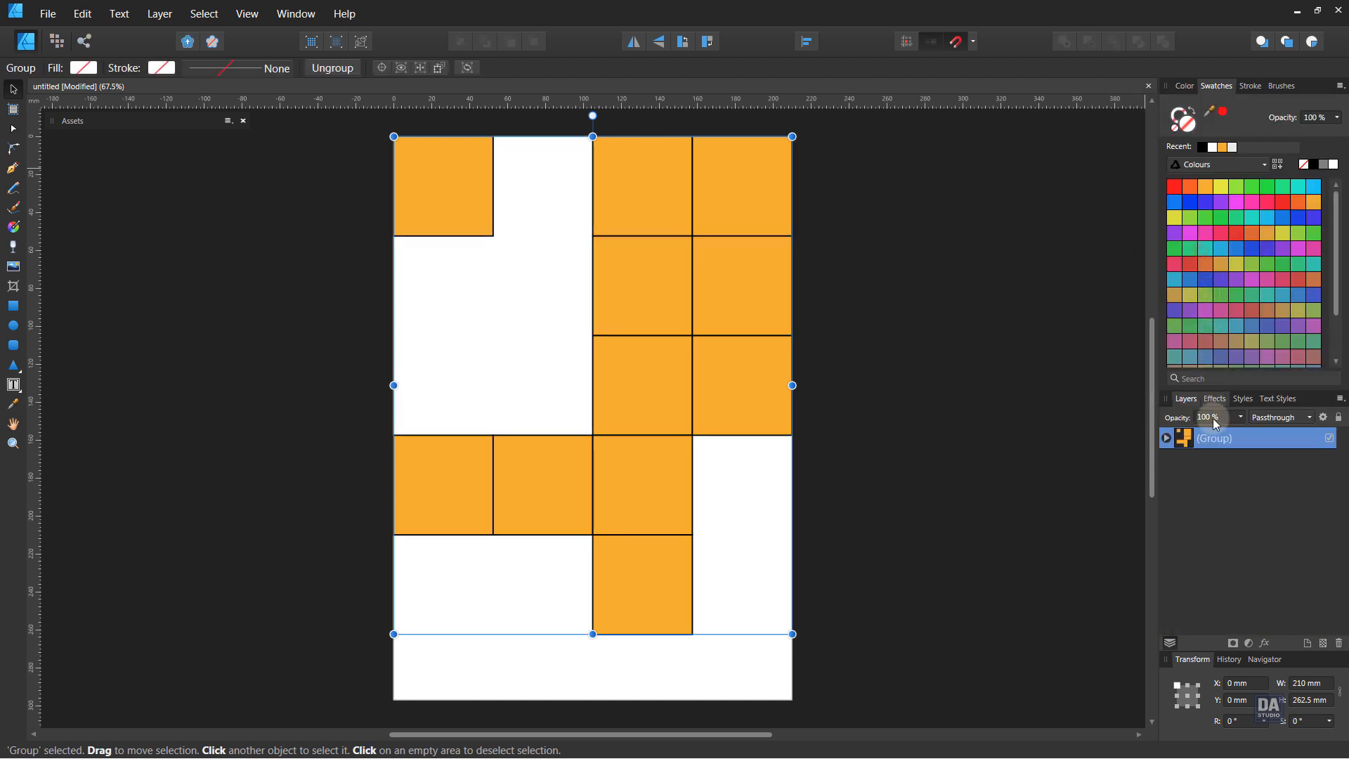
right_click(1253, 446)
left_click(1207, 202)
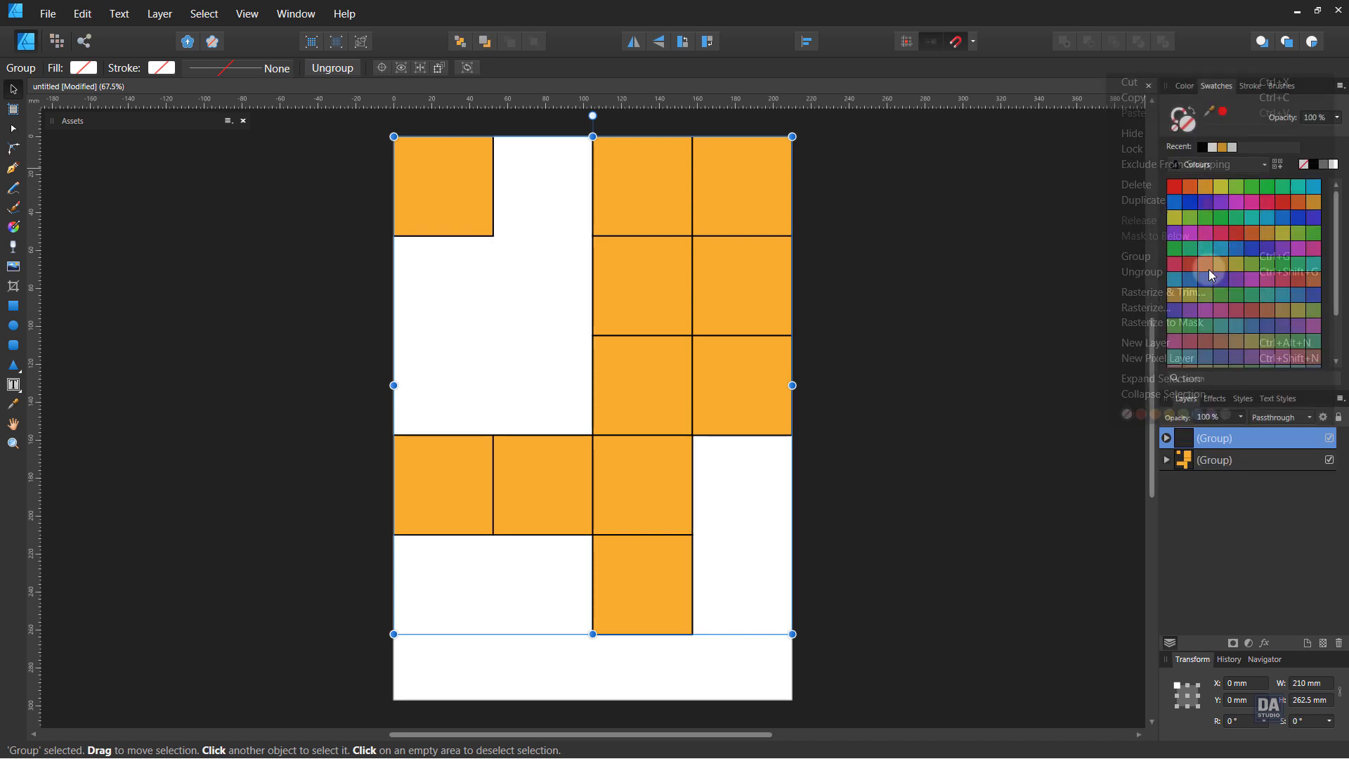
left_click(1330, 439)
- Ungroup the visible lower group and merge its rectangles into one shape with the Add operation
left_click(1236, 471)
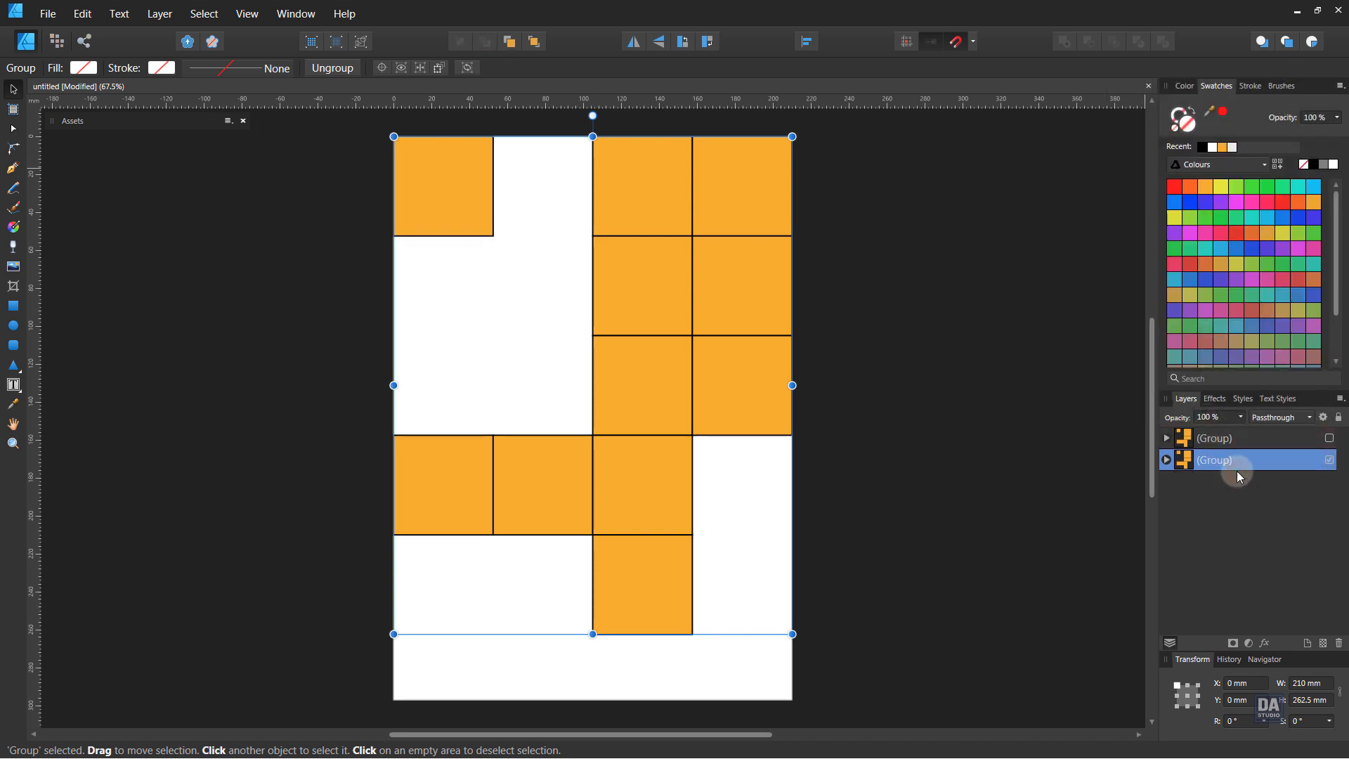
right_click(1224, 465)
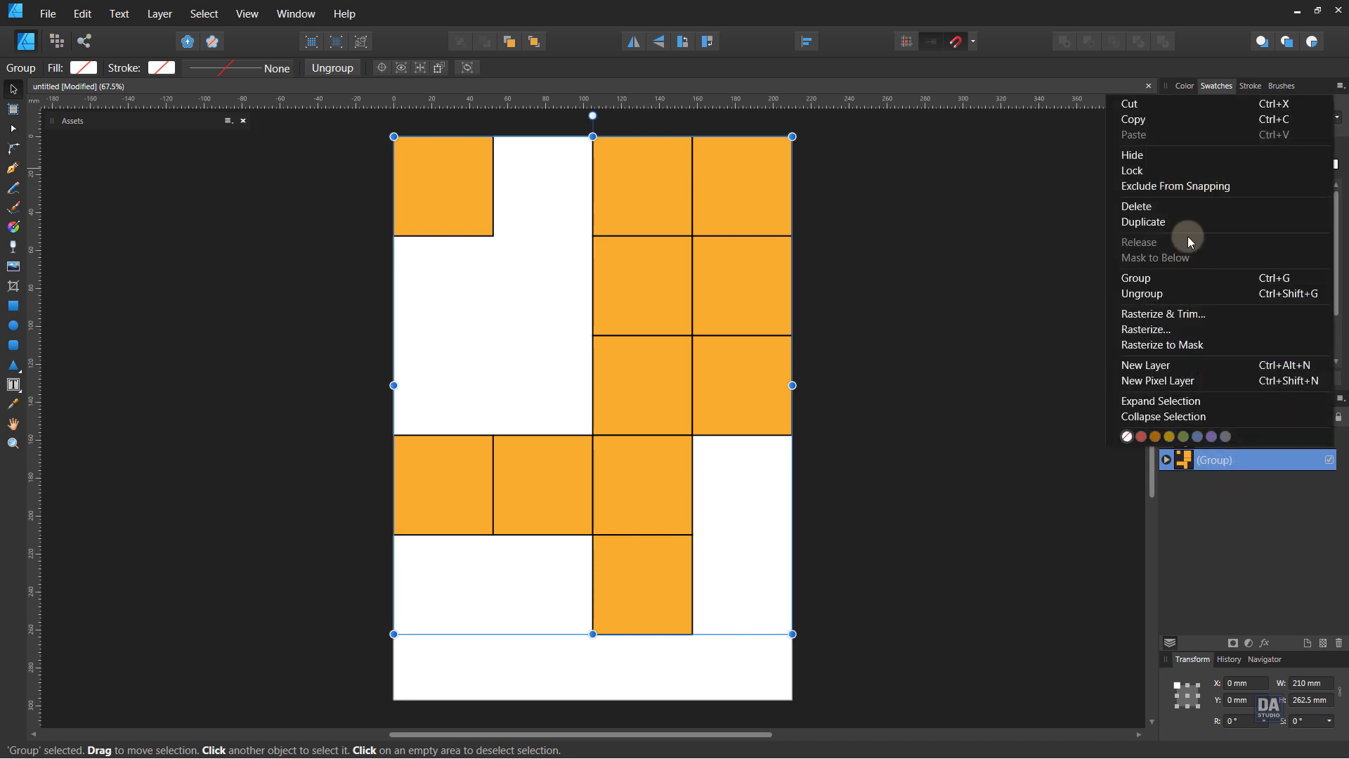
left_click(1174, 295)
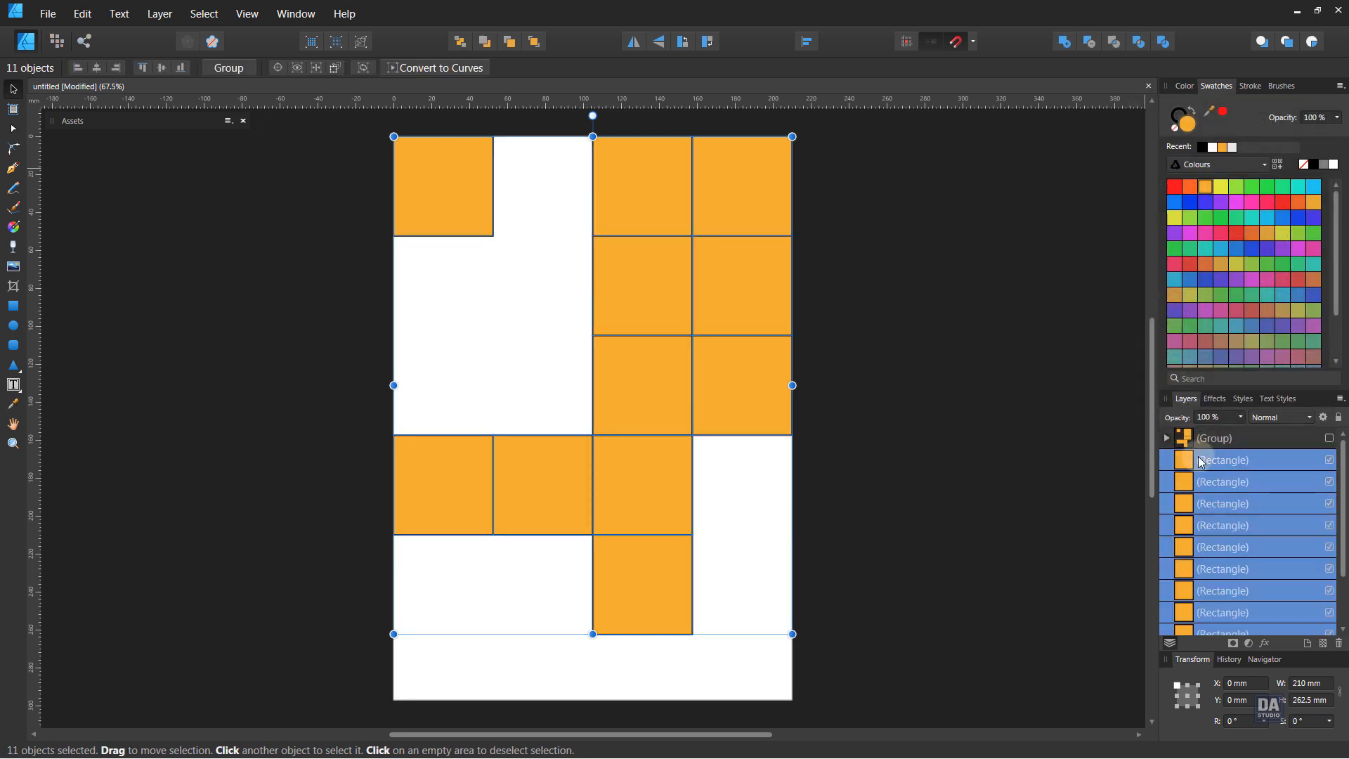
left_click(1069, 48)
left_click(1068, 348)
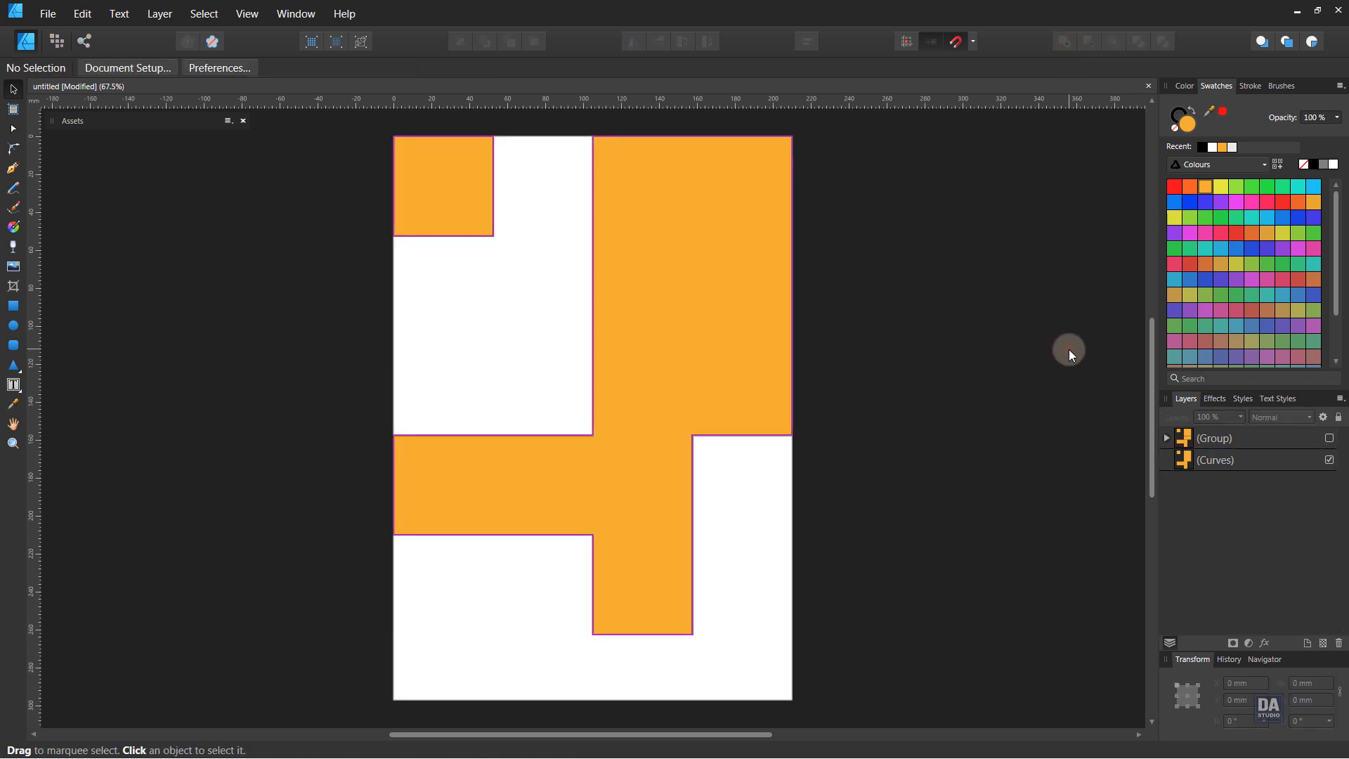
- Remove the stroke from the merged orange shape
left_click(730, 385)
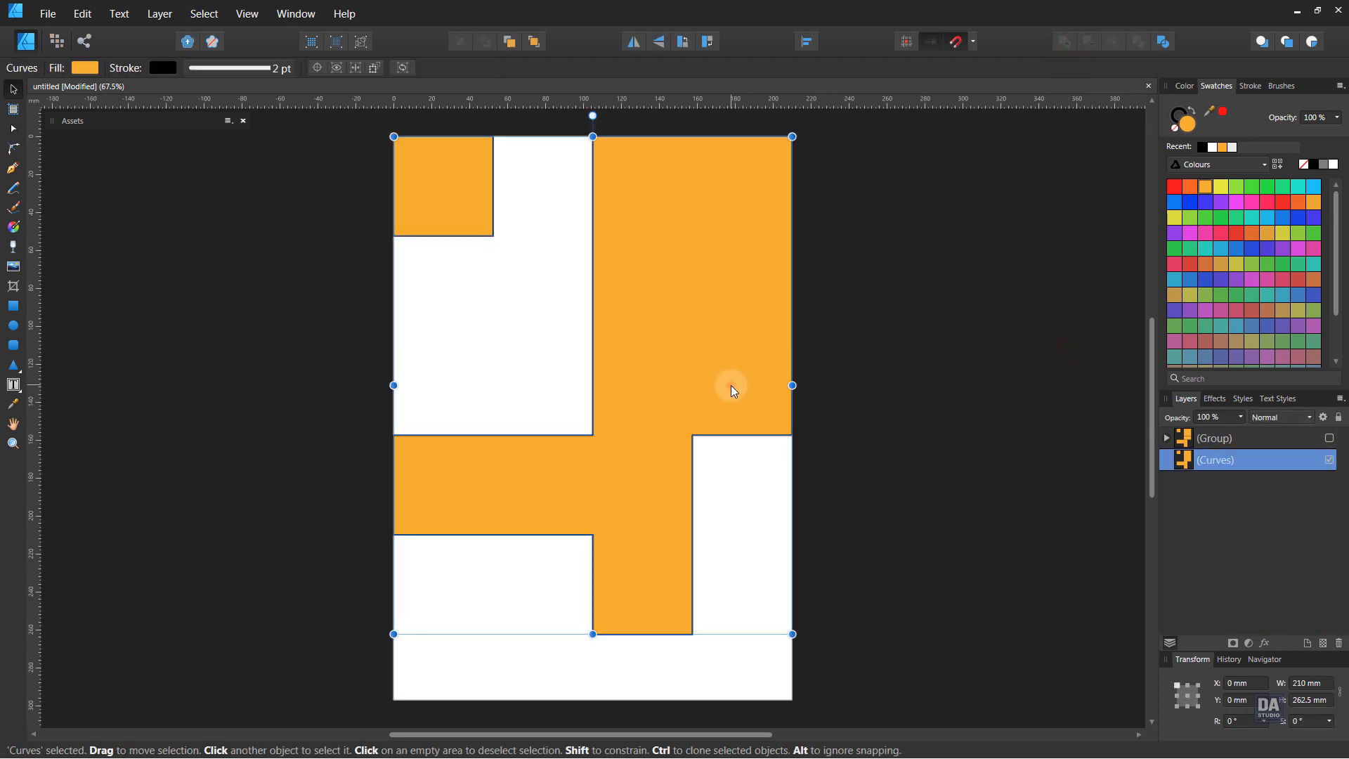
left_click(1174, 128)
left_click(989, 238)
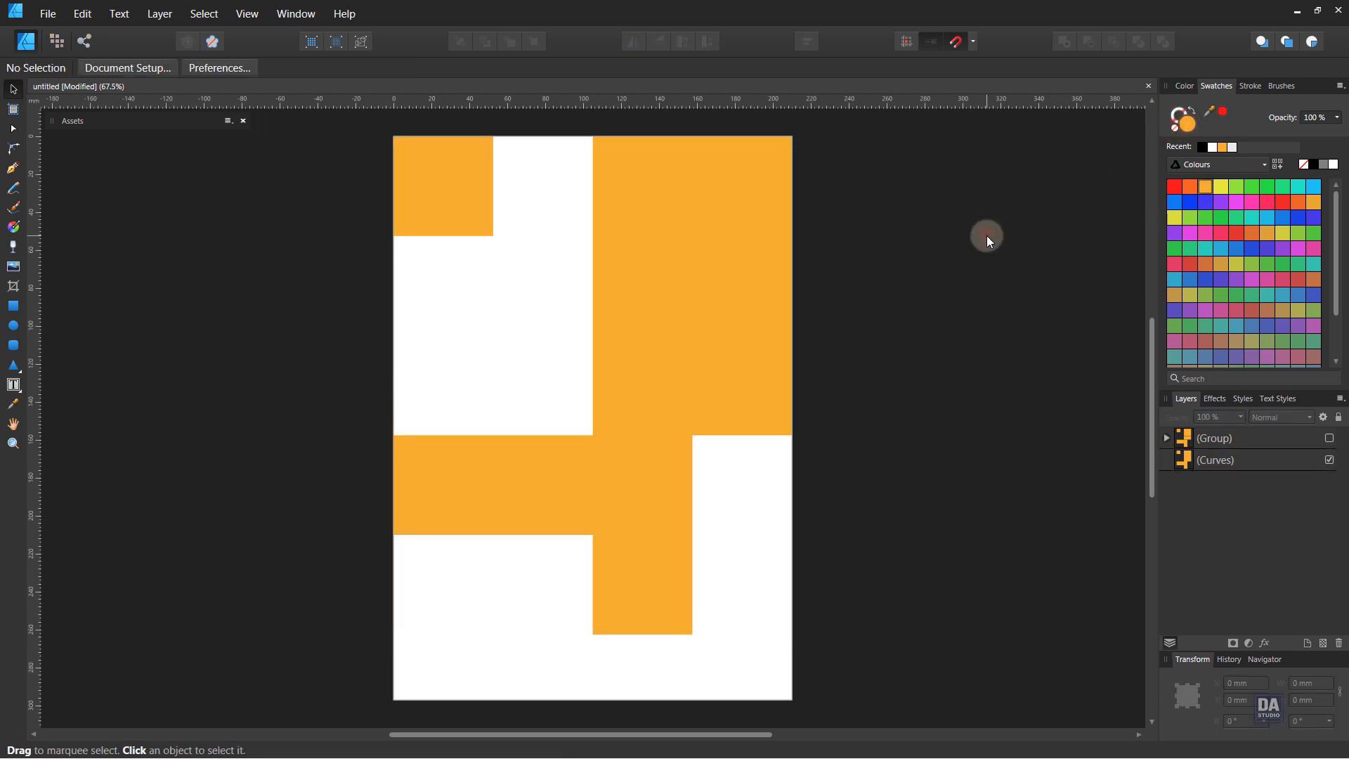
- Show the hidden group again and remove the fill from all rectangles inside it, keeping their black strokes
left_click(1211, 434)
left_click(1166, 437)
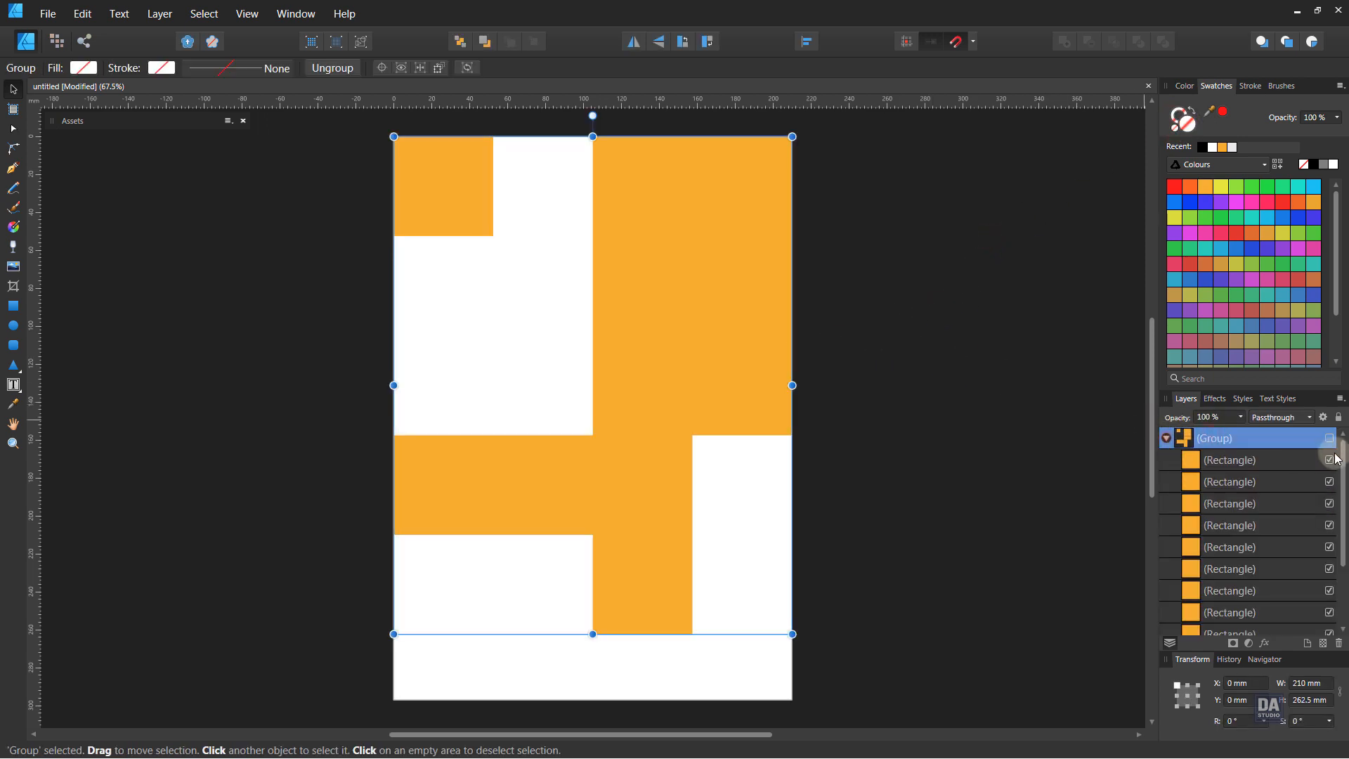
left_click(1329, 438)
left_click(1254, 458)
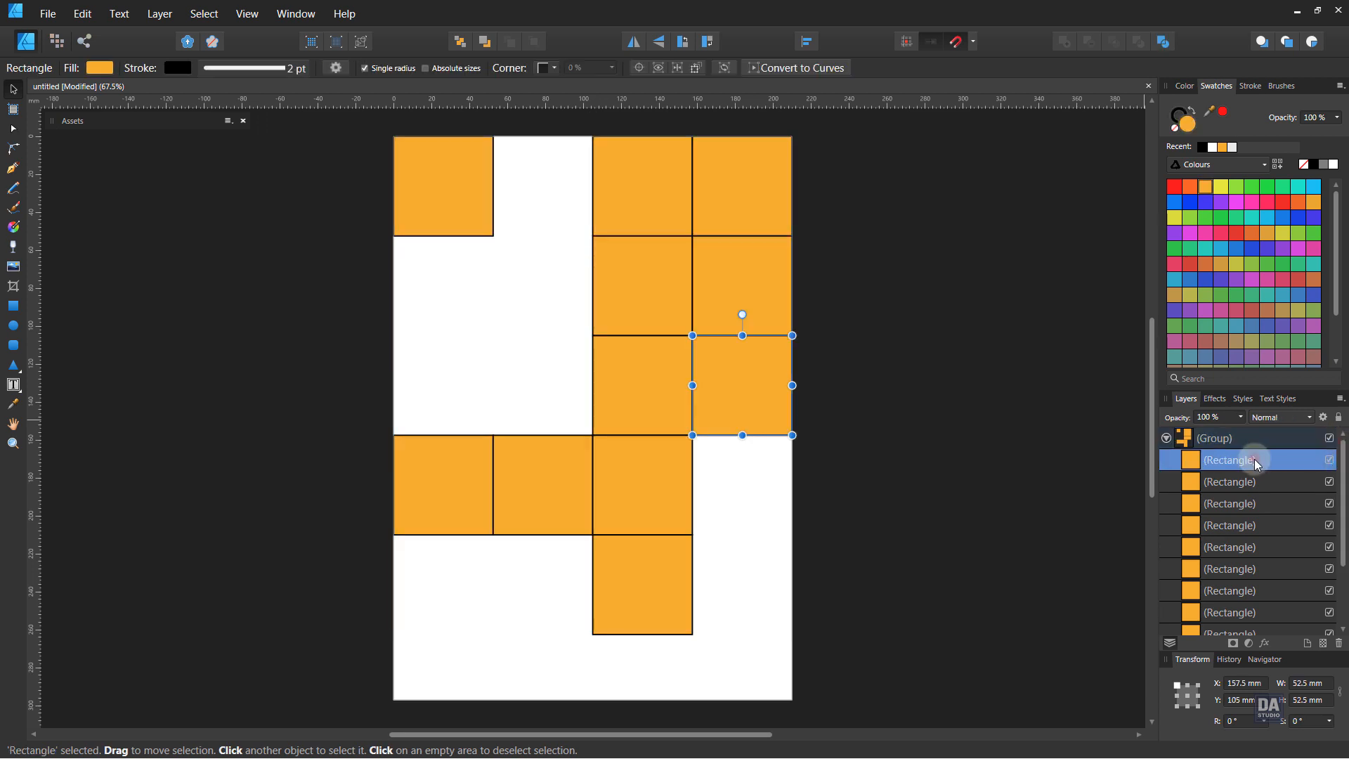
scroll(1254, 458, "down", 2)
left_click(1236, 588, "shift")
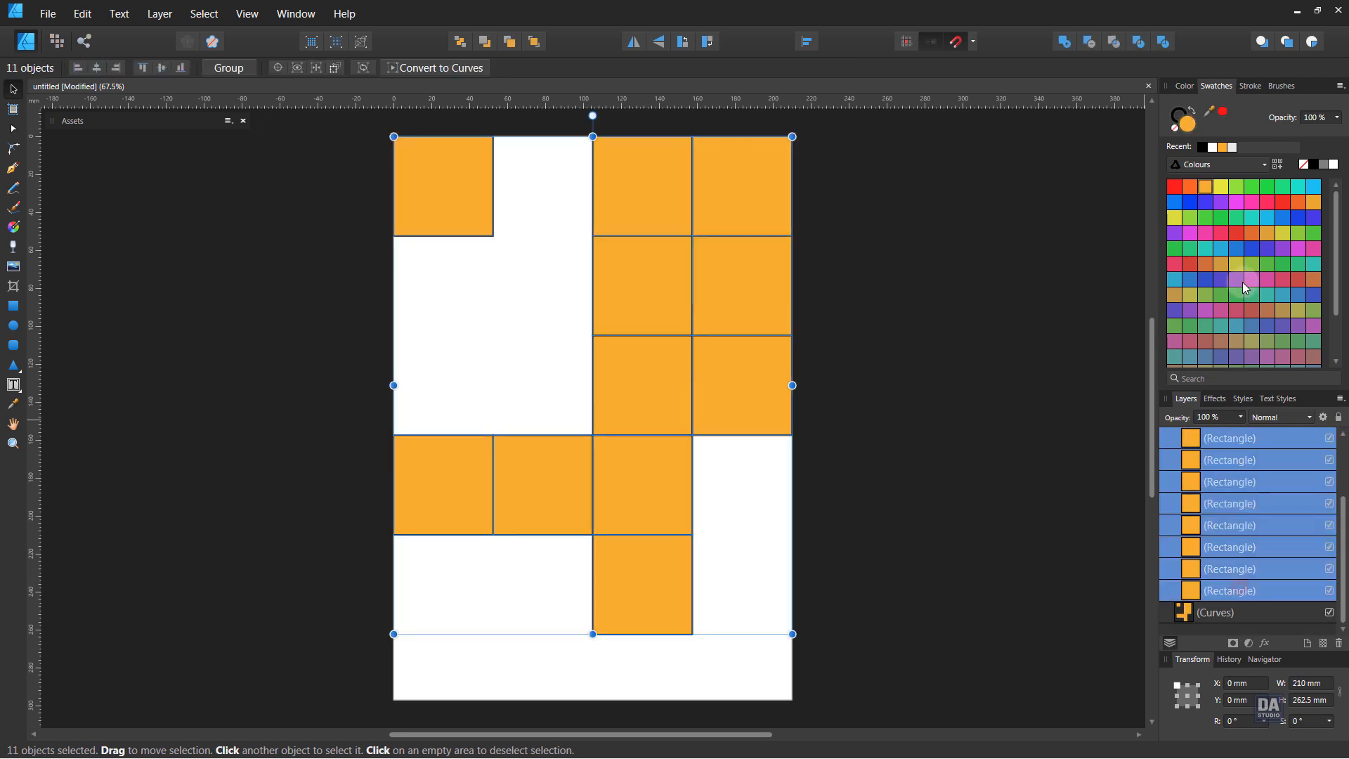
left_click(1175, 126)
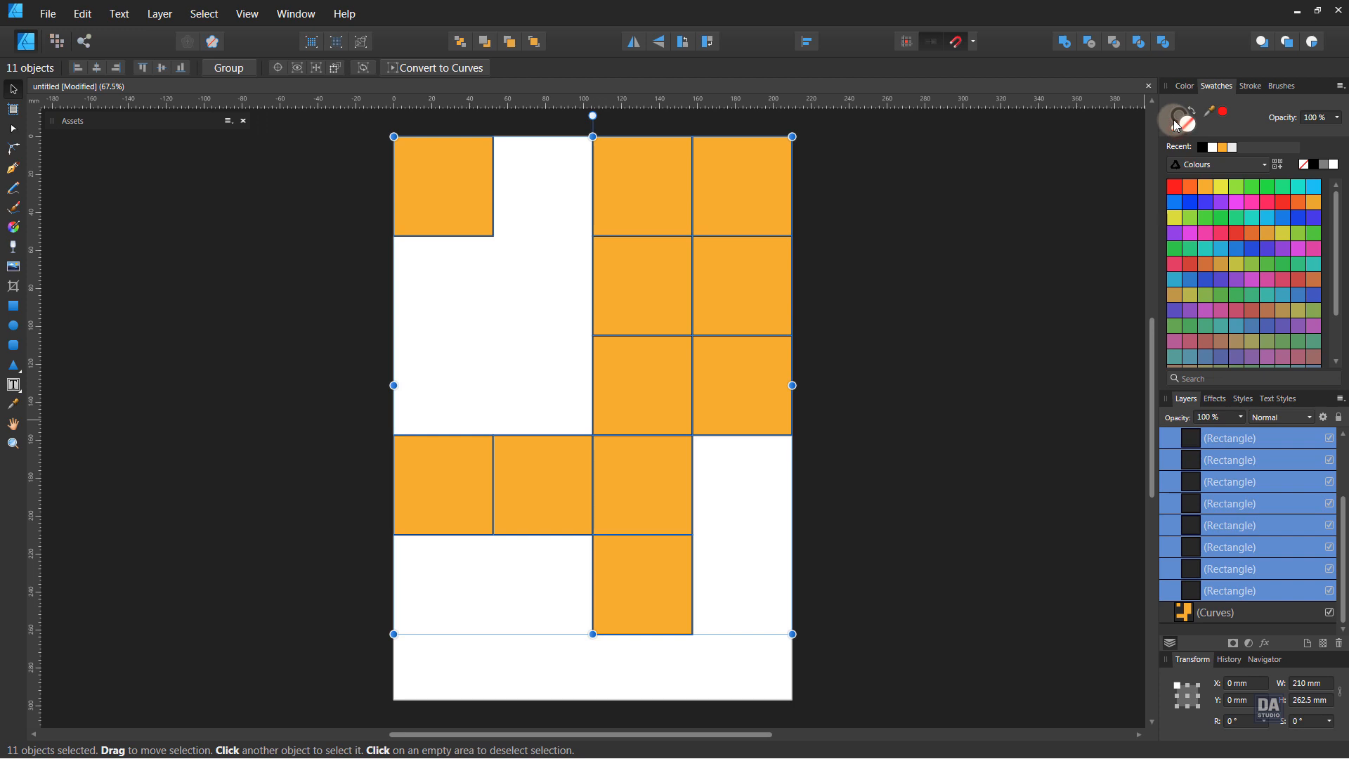
left_click(1120, 192)
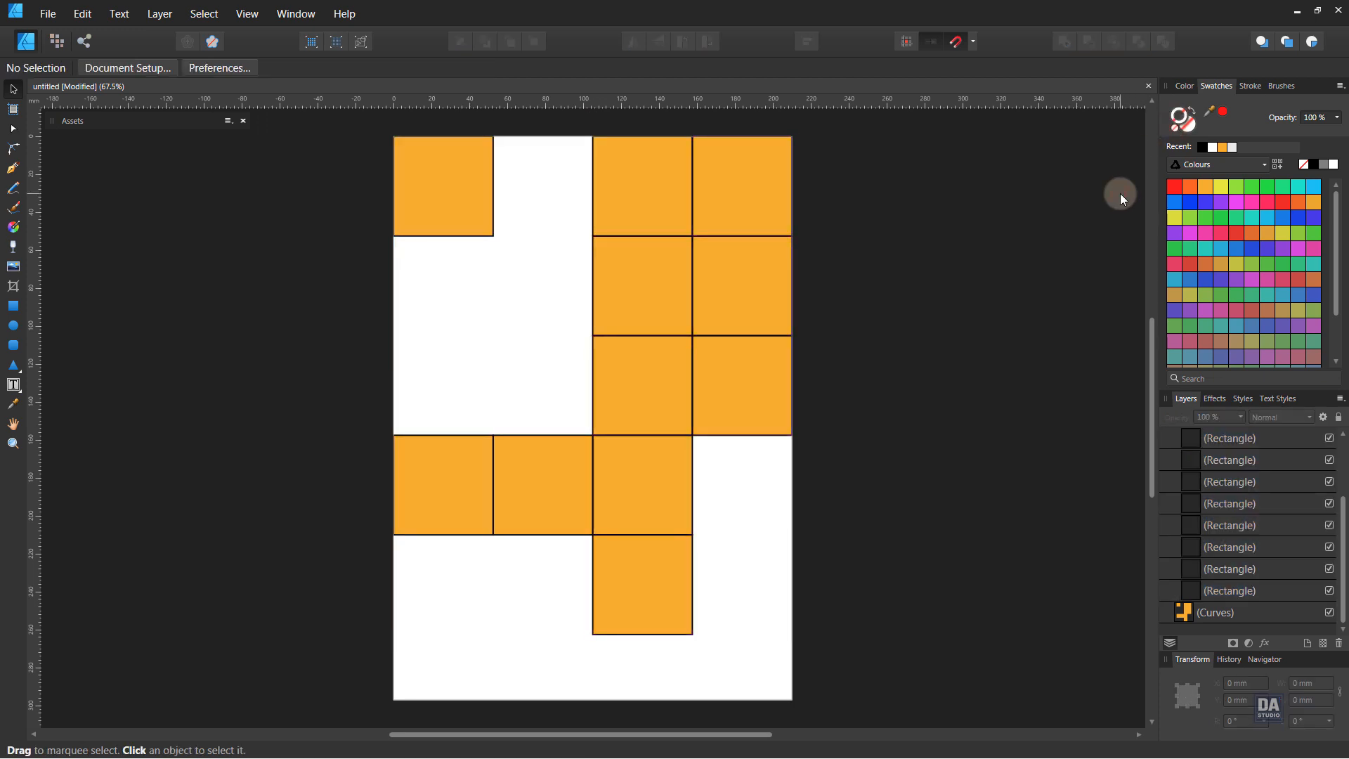
scroll(1225, 496, "up", 2)
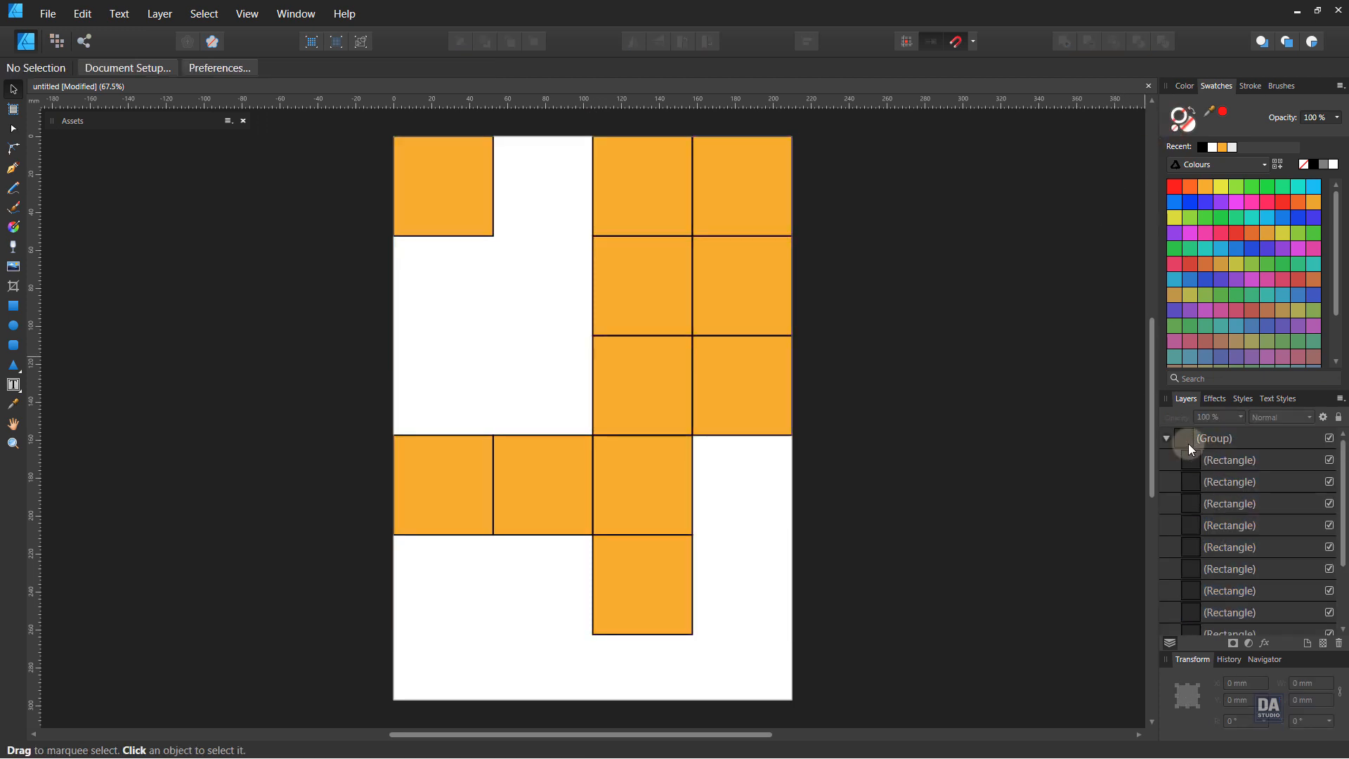
- Collapse the group of outlined rectangles, toggle its visibility to check it, and rename it Stroke
left_click(1166, 438)
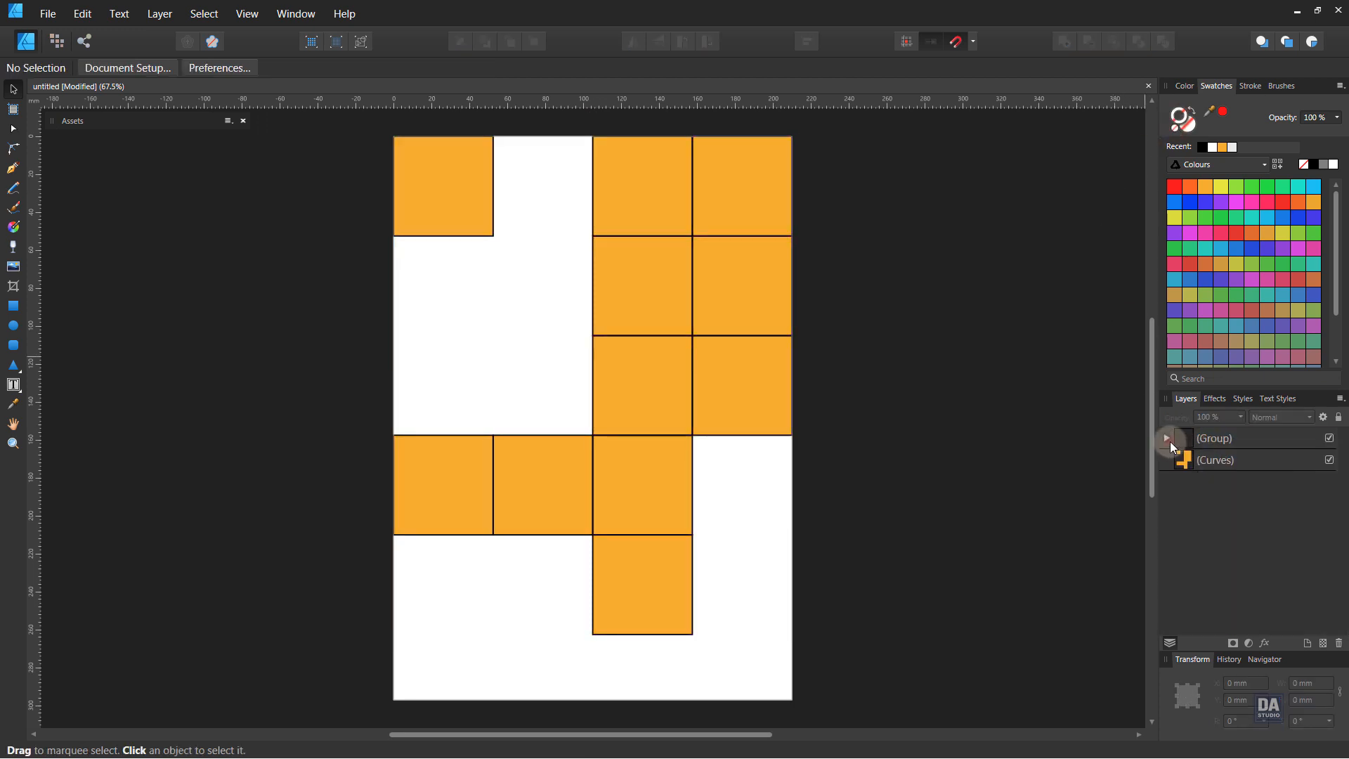
left_click(1333, 439)
left_click(1333, 439)
left_click(1334, 439)
left_click(1333, 439)
double_click(1216, 441)
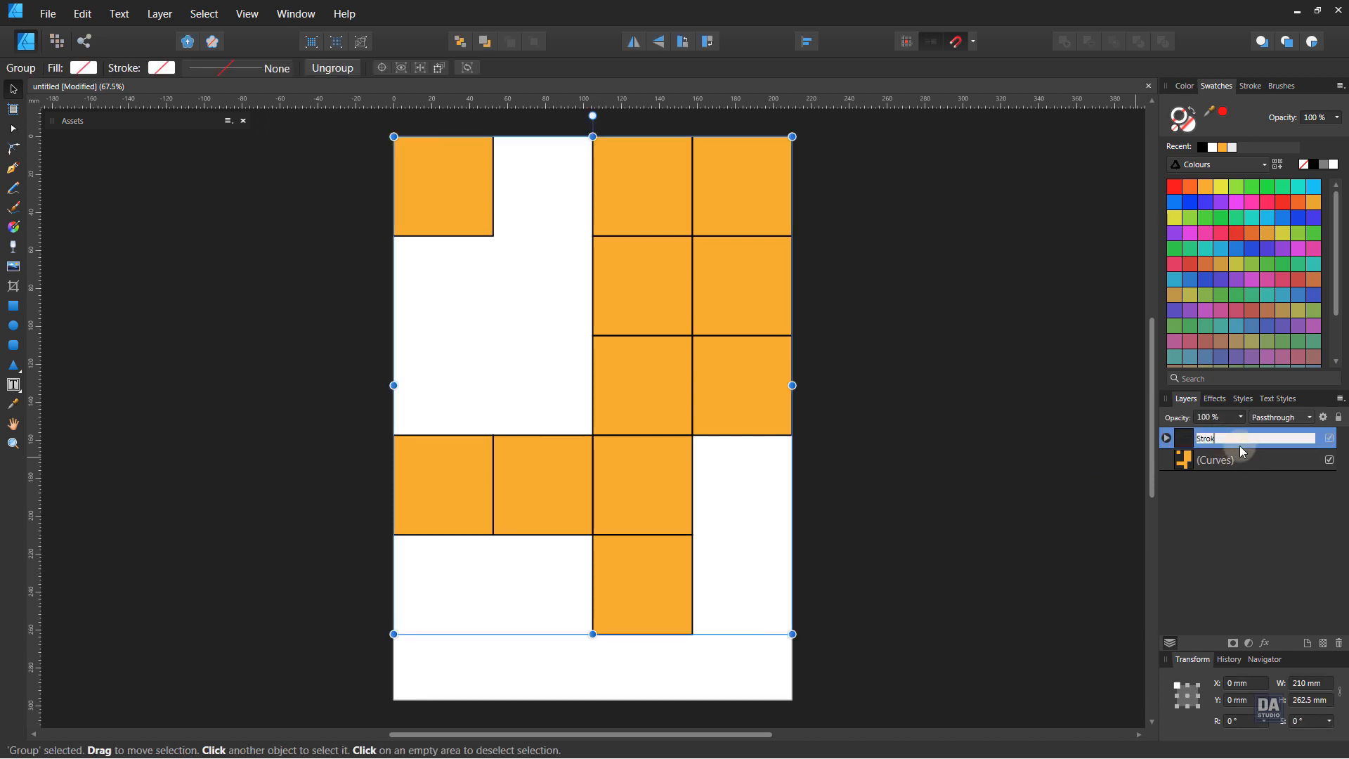
left_click(1212, 483)
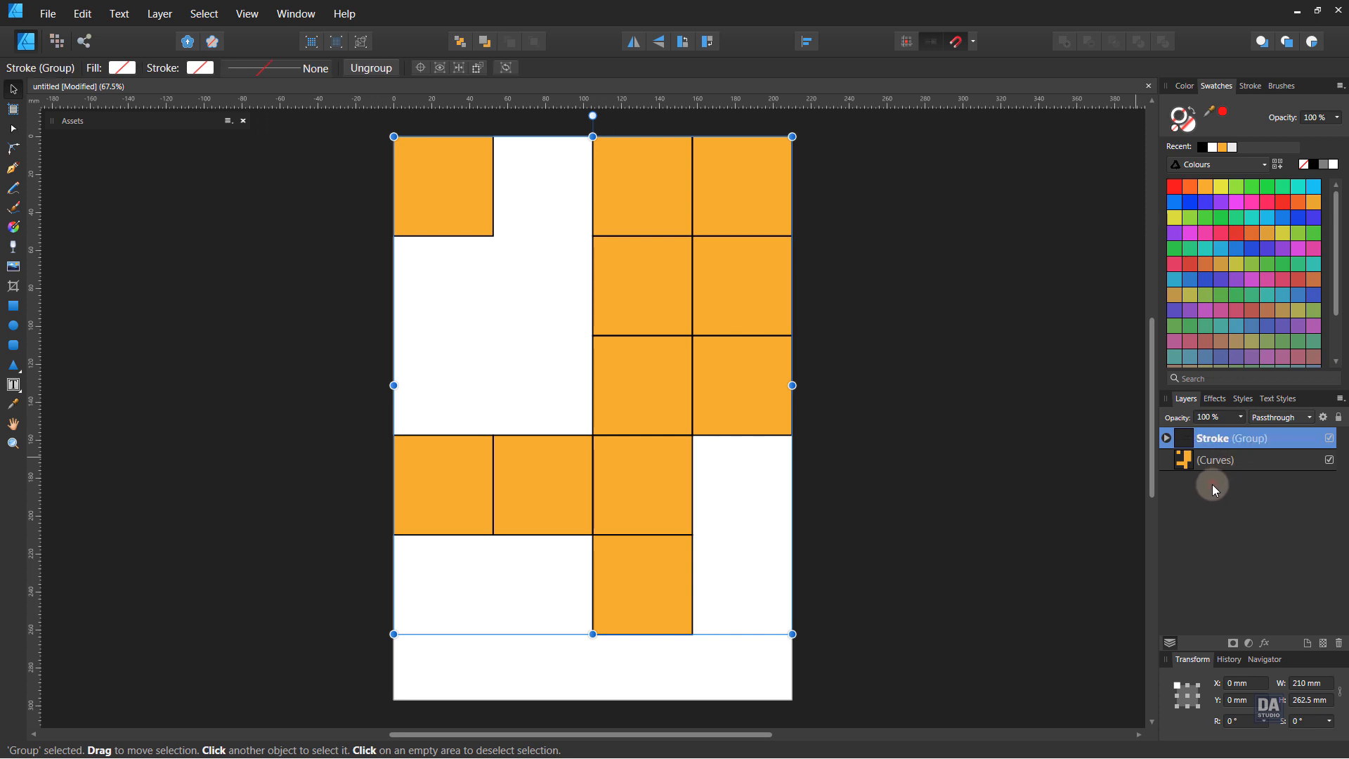
left_click(1062, 482)
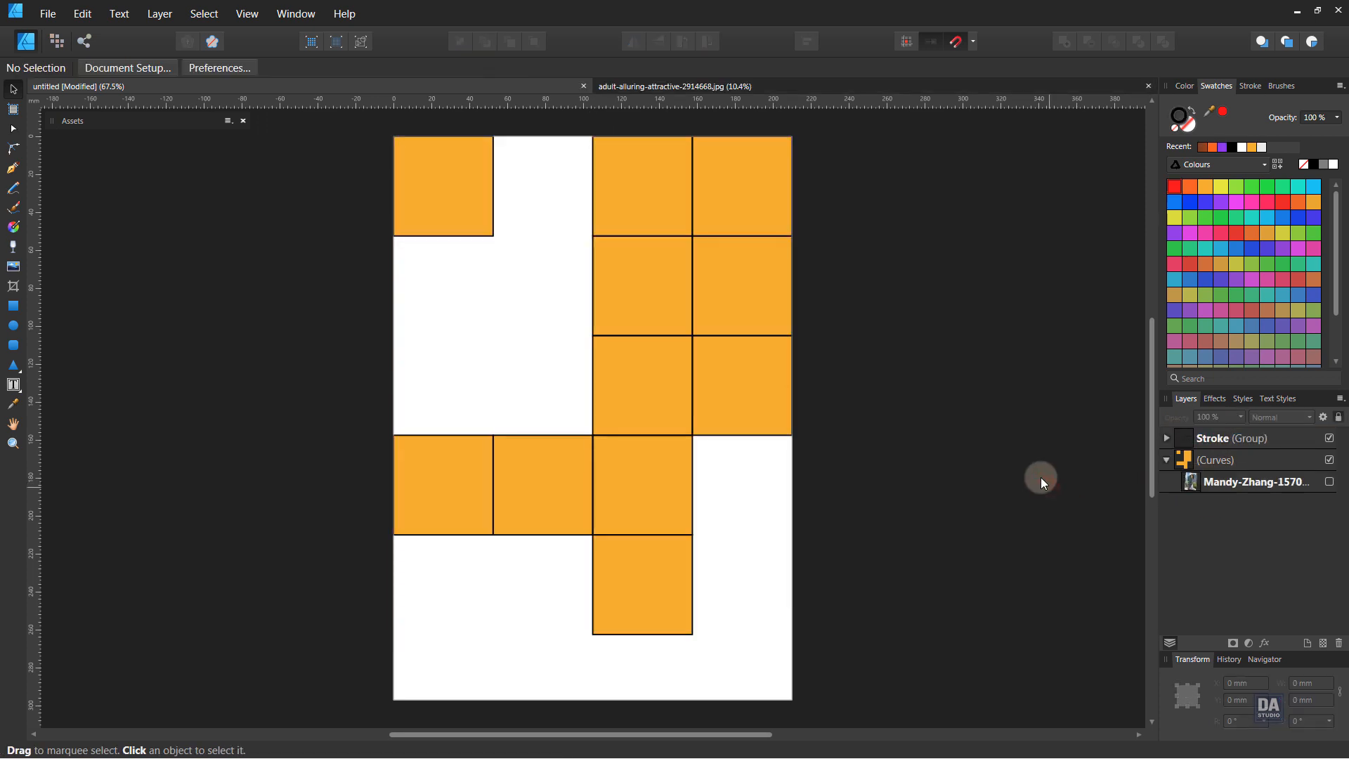
- In the open portrait photo document, unlock the Background layer and scale it down to about 828 × 1035 px
left_click(943, 86)
left_click(687, 298)
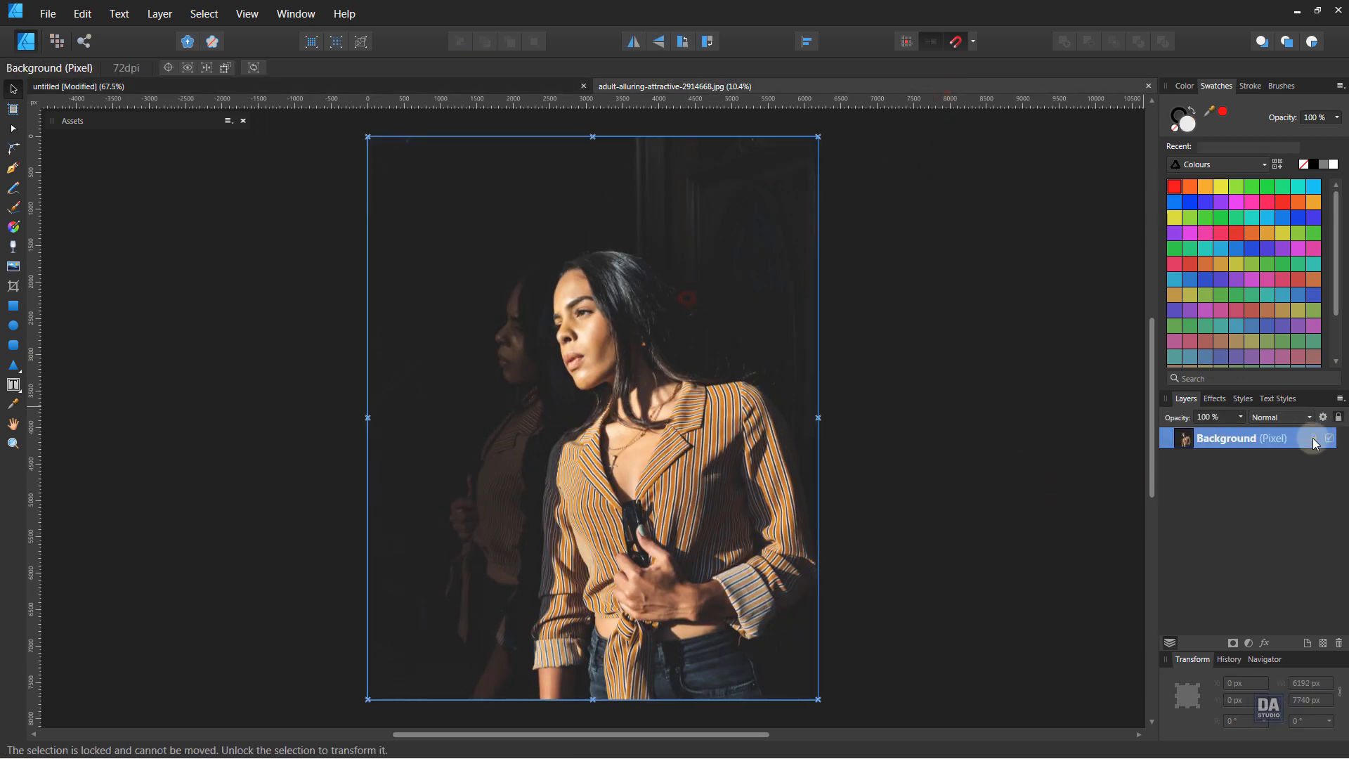
left_click(1339, 418)
left_click_drag(816, 698, 454, 188)
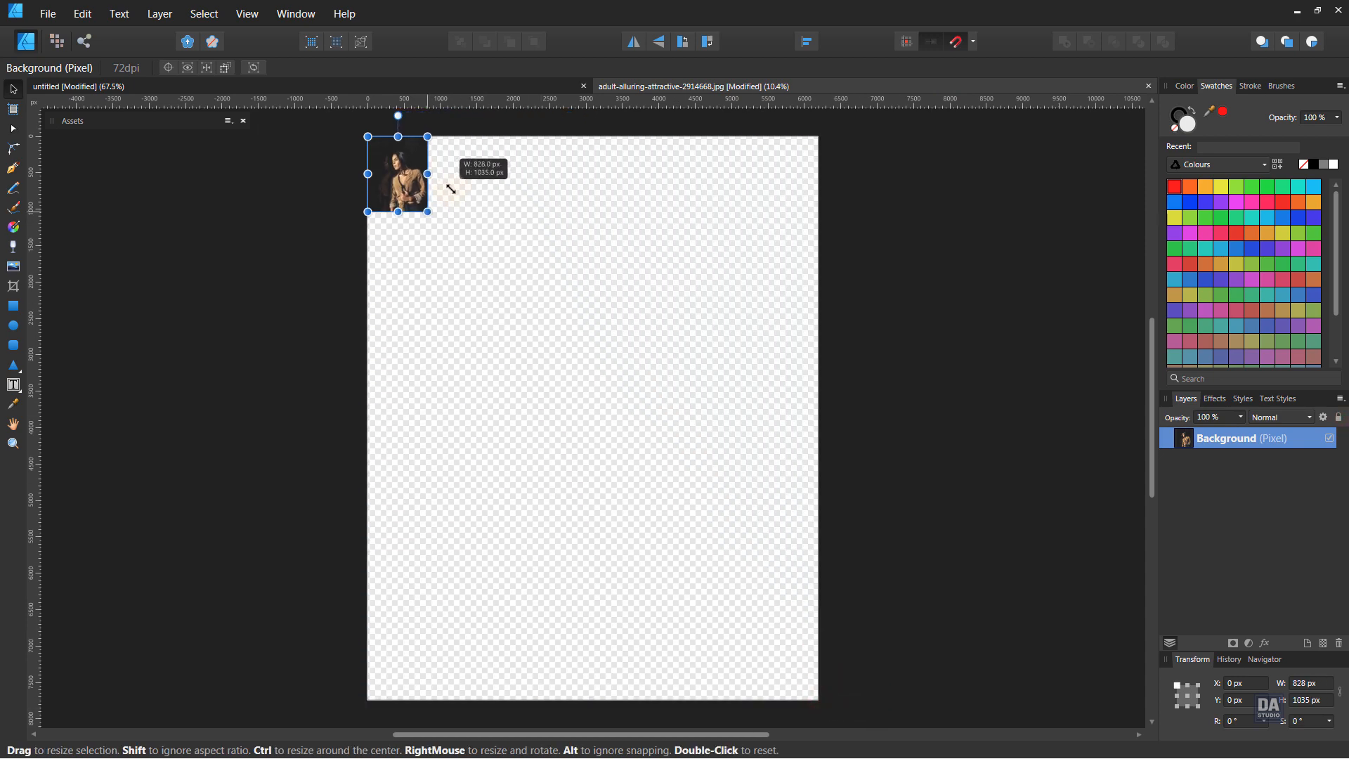
- Copy the photo layer and paste it into the untitled layout document
left_click(83, 14)
left_click(69, 79)
left_click(99, 85)
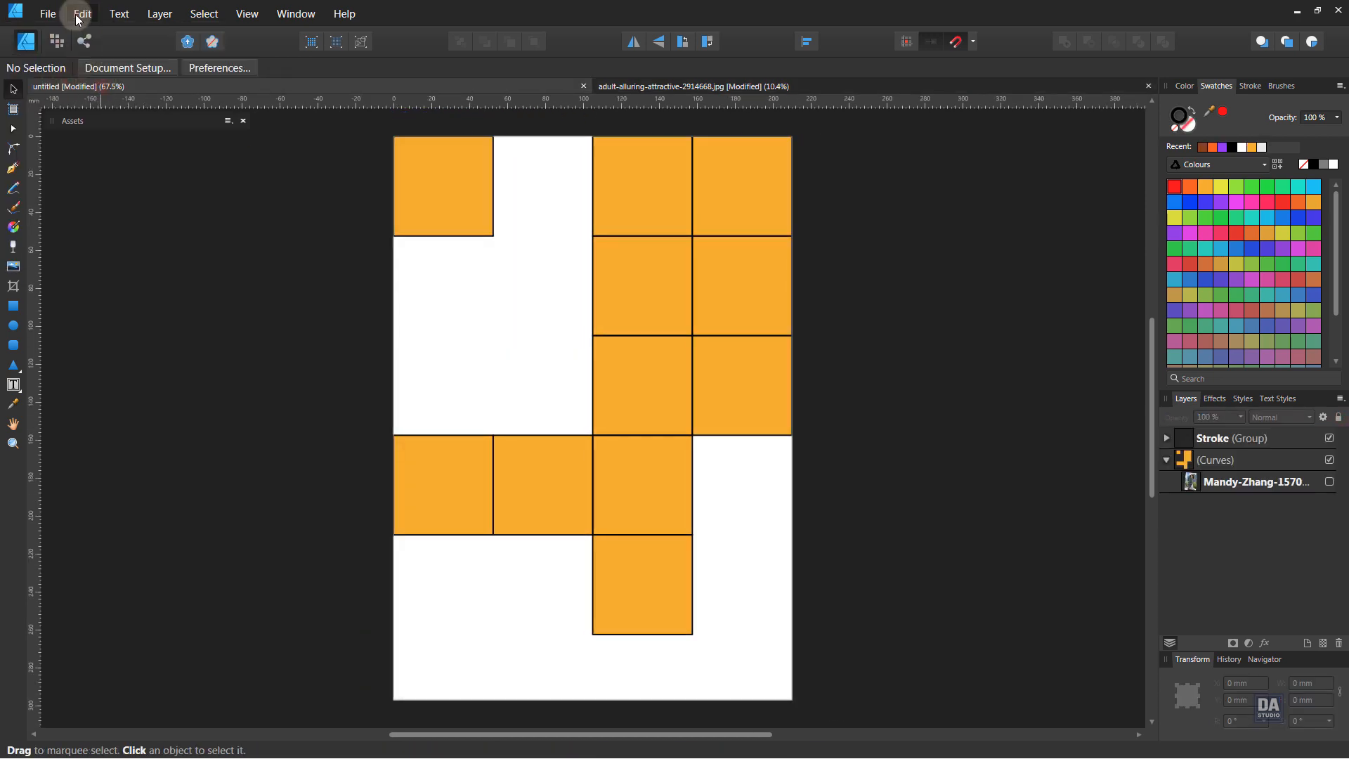
left_click(82, 14)
left_click(71, 92)
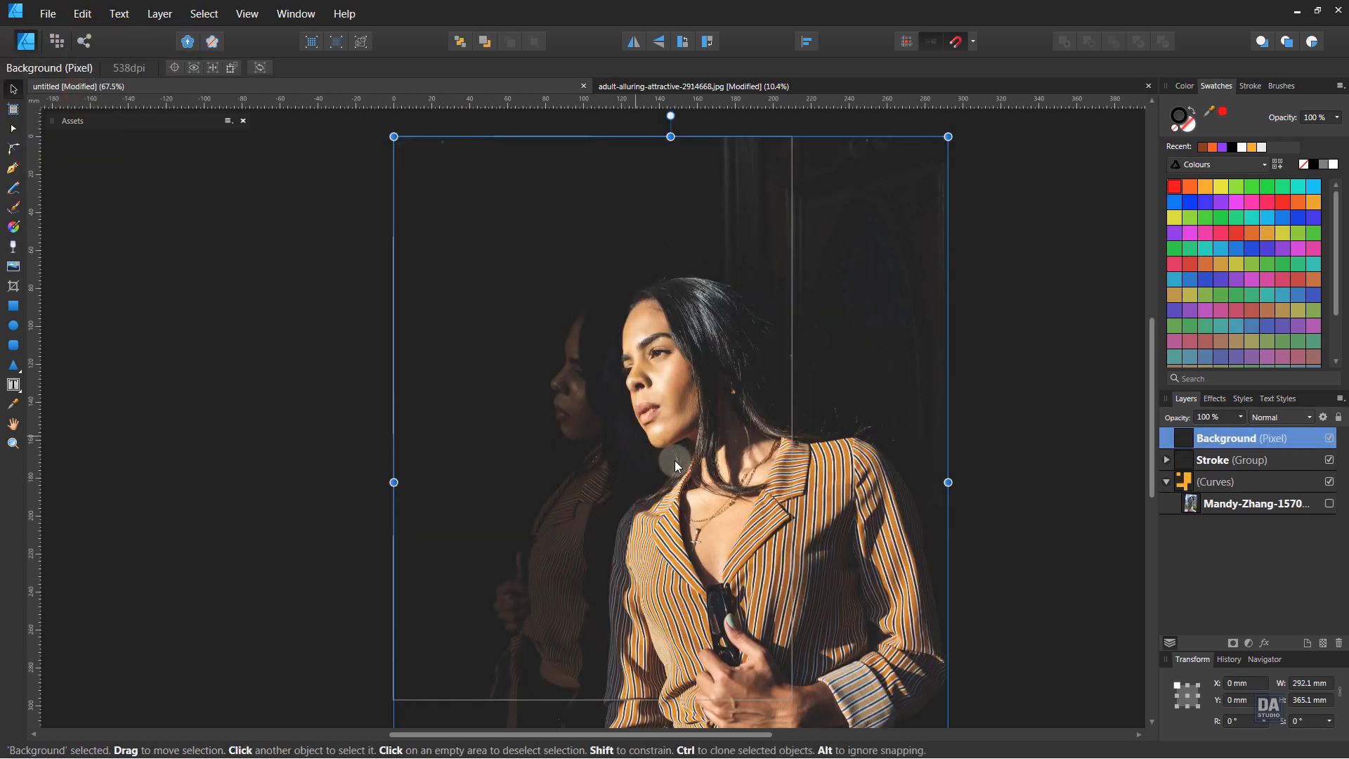
- Scale the pasted photo to about 275 × 344 mm and position it so the woman is over the orange shape's tall section
left_click_drag(863, 605, 785, 450)
left_click_drag(869, 674, 838, 633)
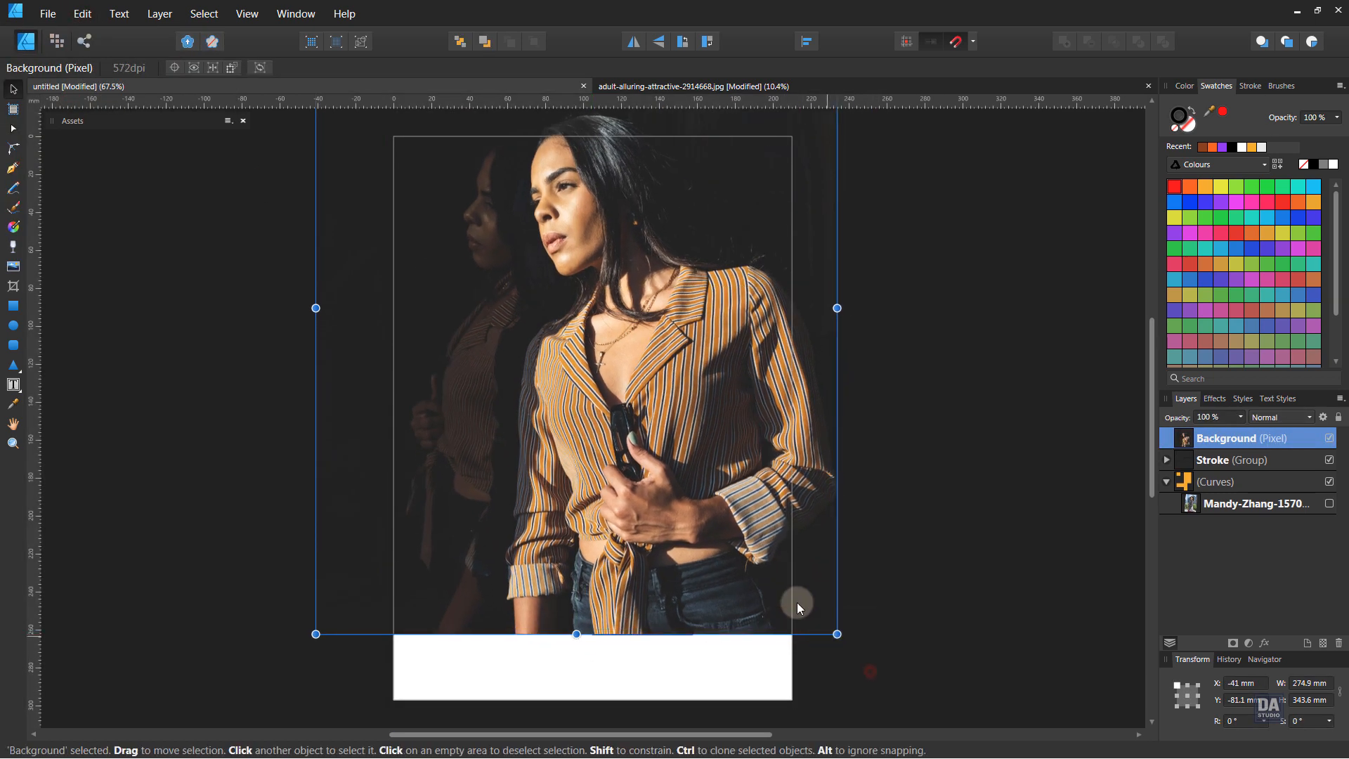
left_click_drag(701, 464, 757, 504)
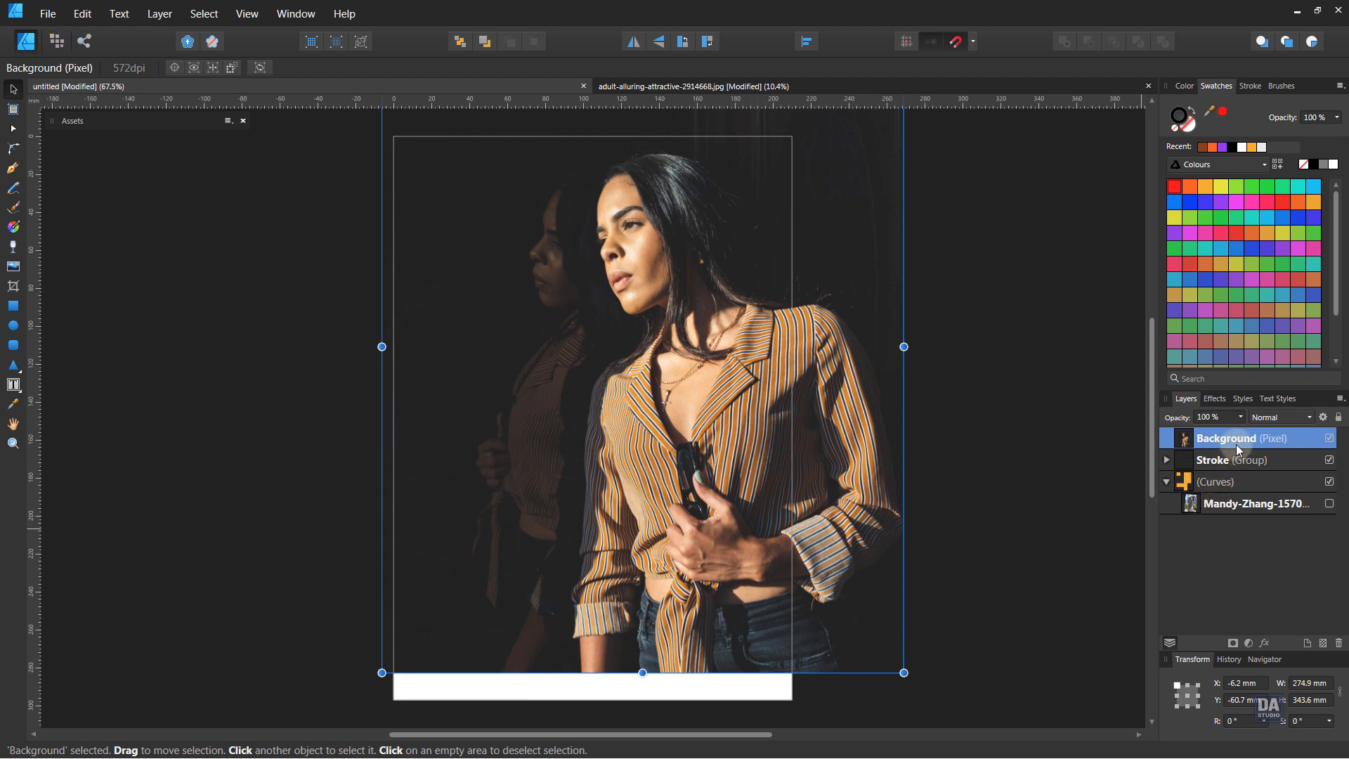
- Clip the photo inside the merged Curves shape and scale it to about 262 × 327 mm, adjusting its position
left_click_drag(1236, 443, 1230, 485)
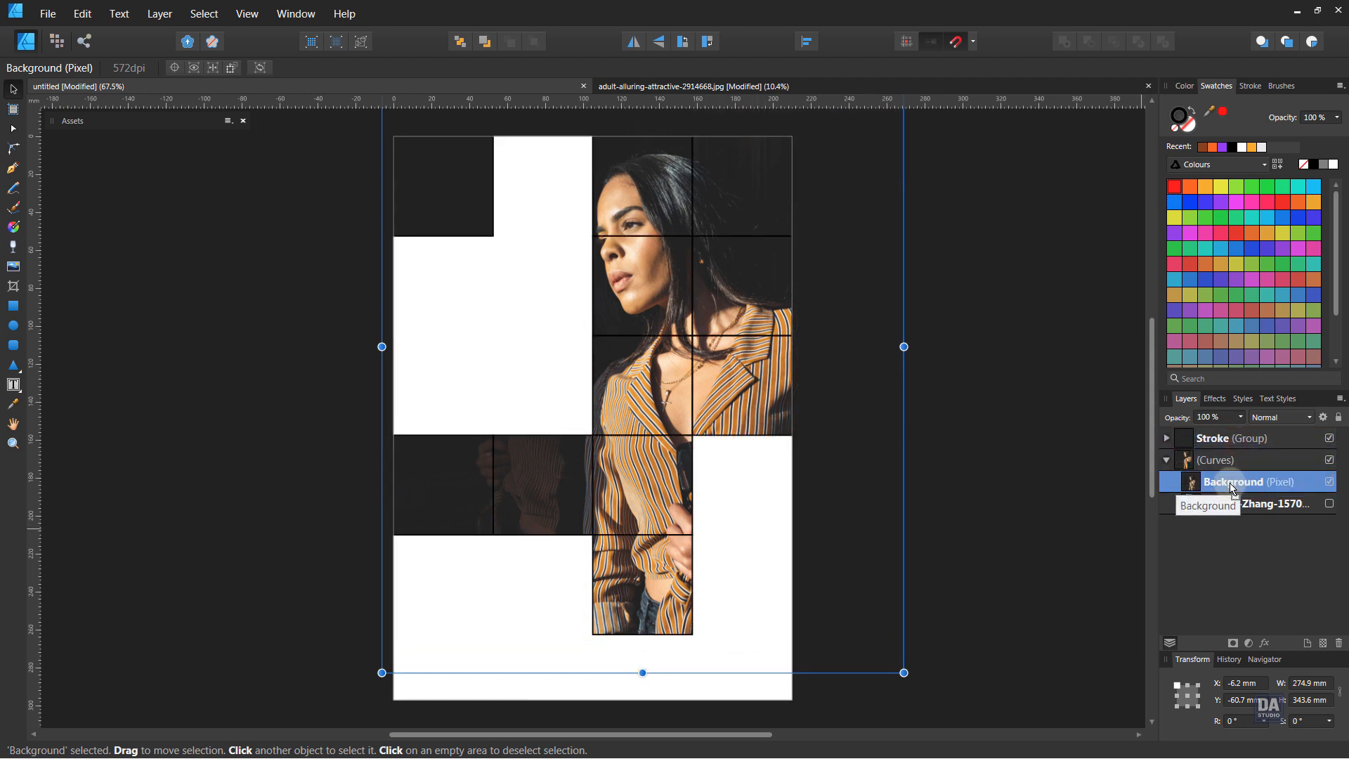
left_click_drag(904, 672, 868, 641)
left_click_drag(783, 573, 795, 583)
left_click(945, 570)
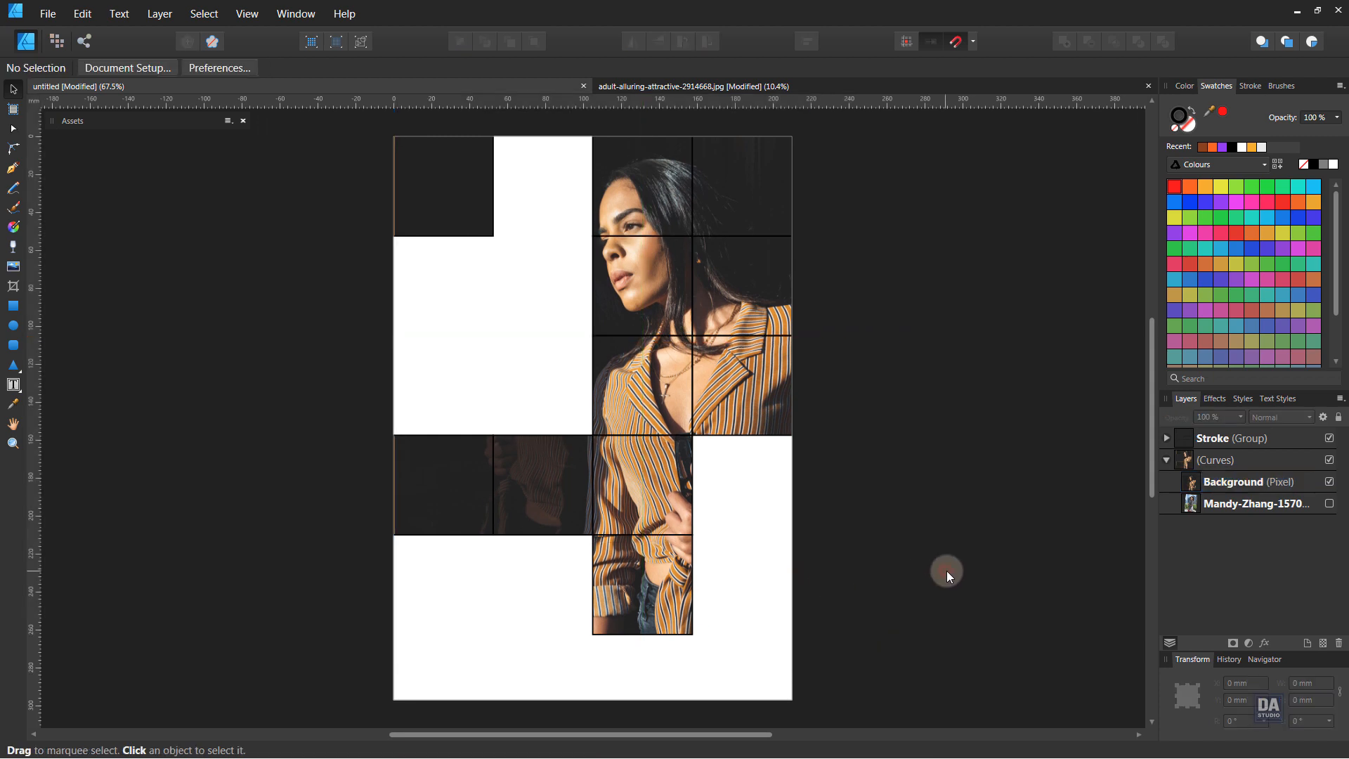
- Set the stroke of all rectangles in the Stroke group to white and collapse the group
left_click(1191, 440)
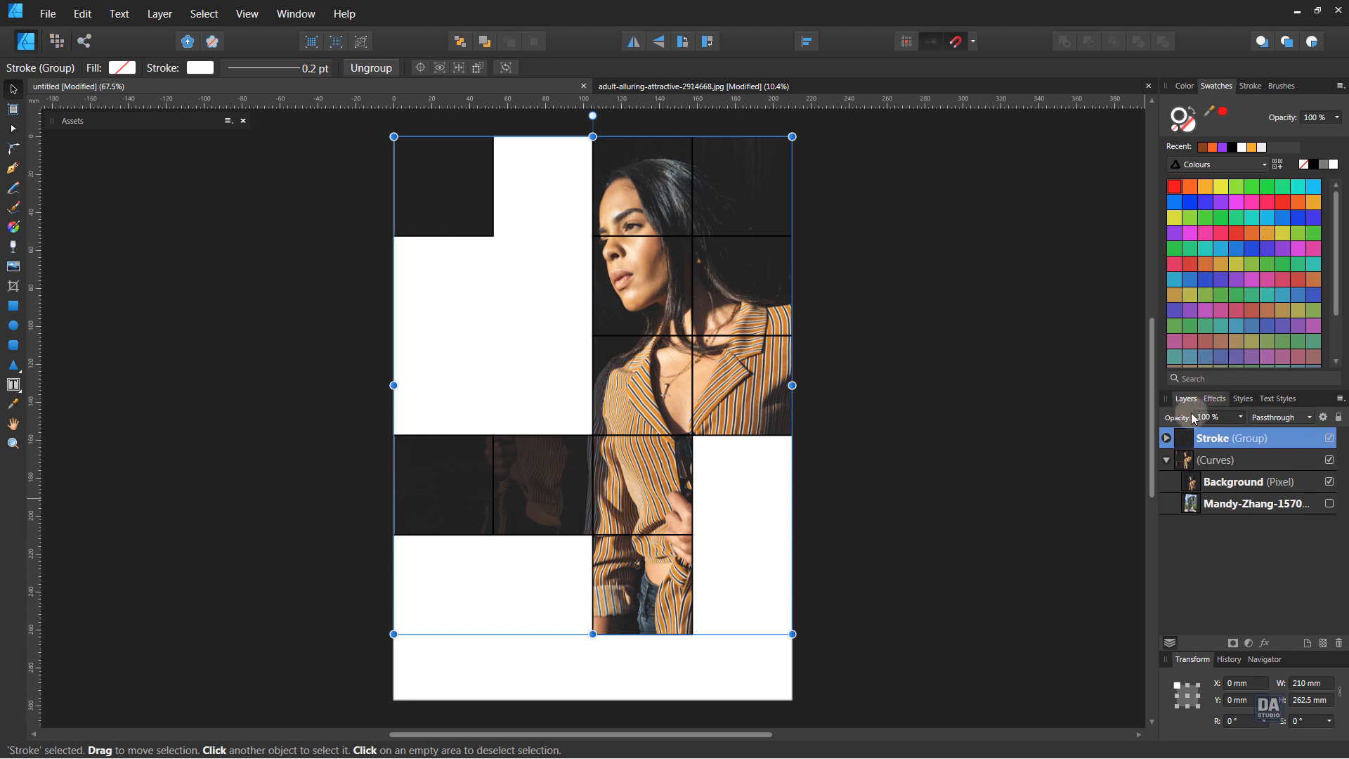
left_click(1166, 438)
left_click(1208, 460)
scroll(1235, 534, "down", 3)
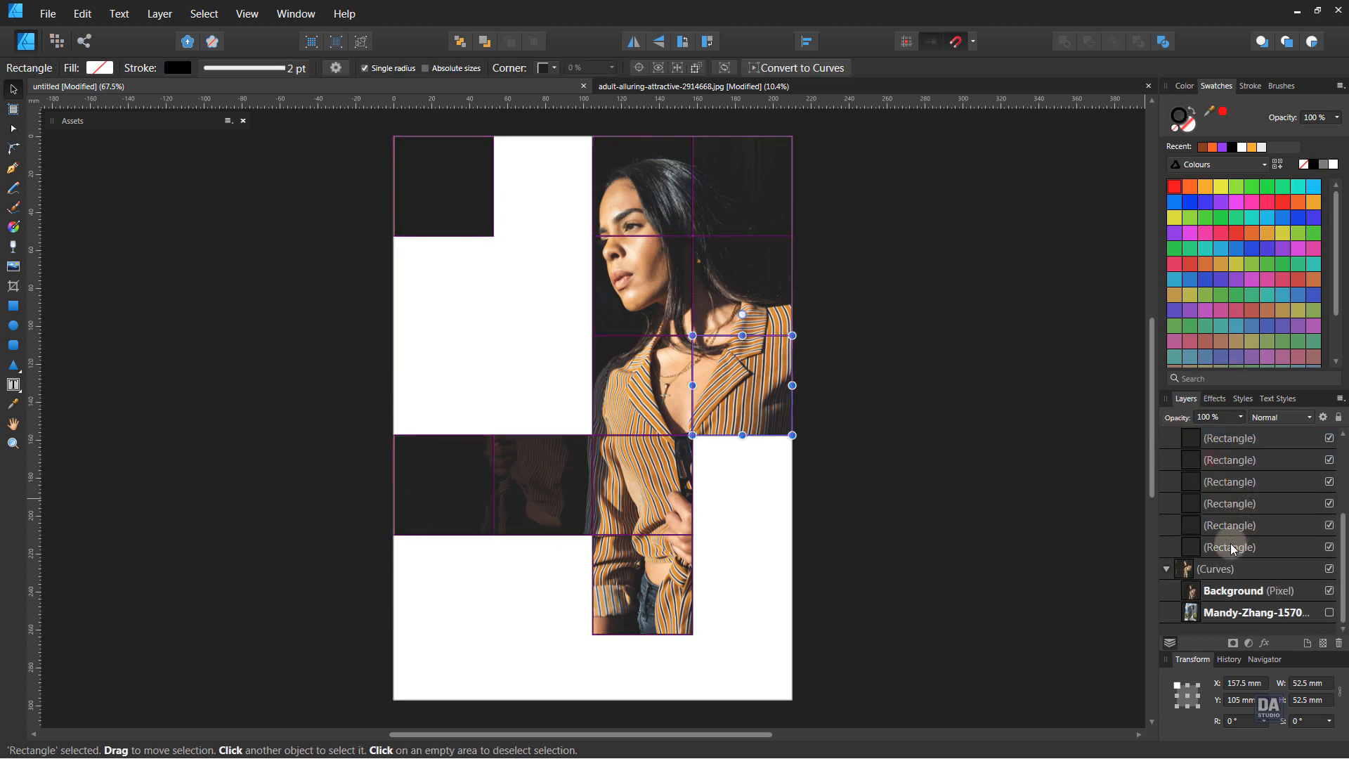
left_click(1229, 547, "shift")
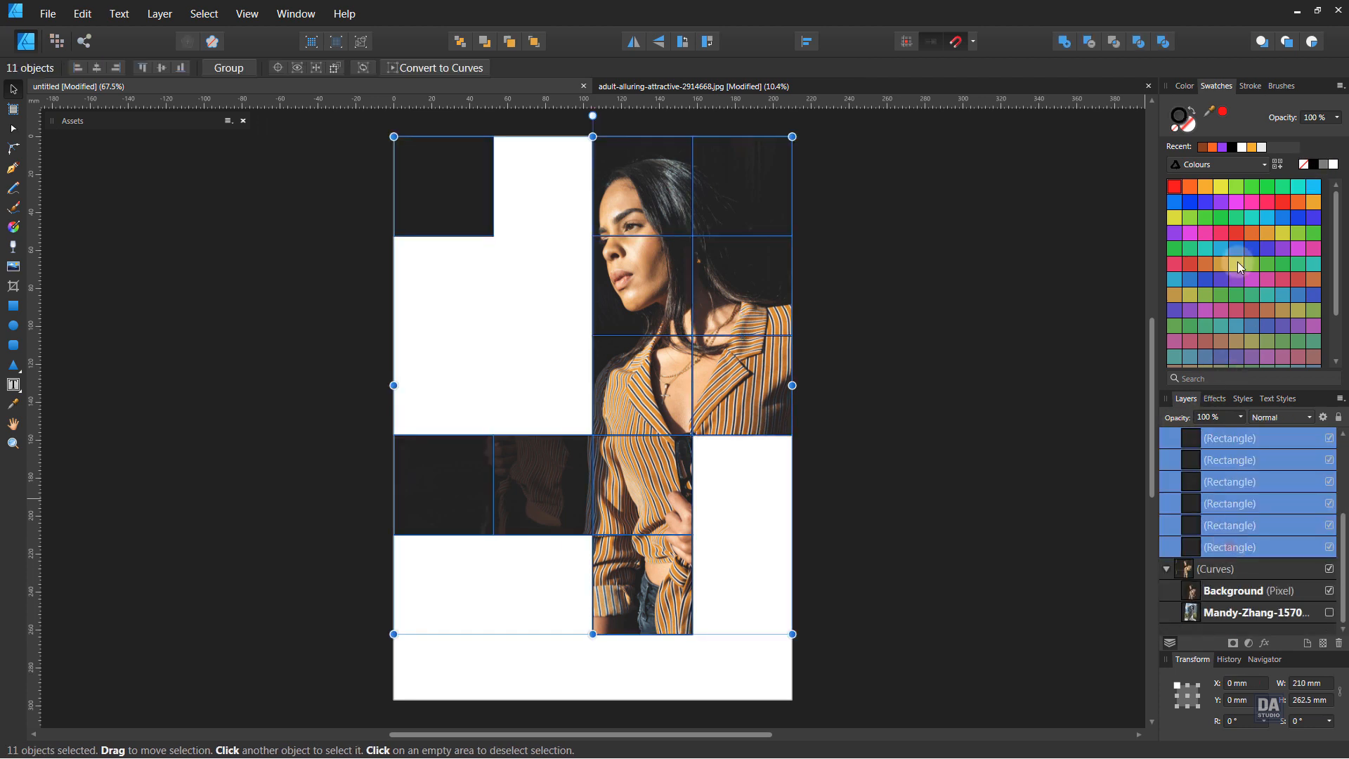
left_click(1333, 166)
left_click(1051, 296)
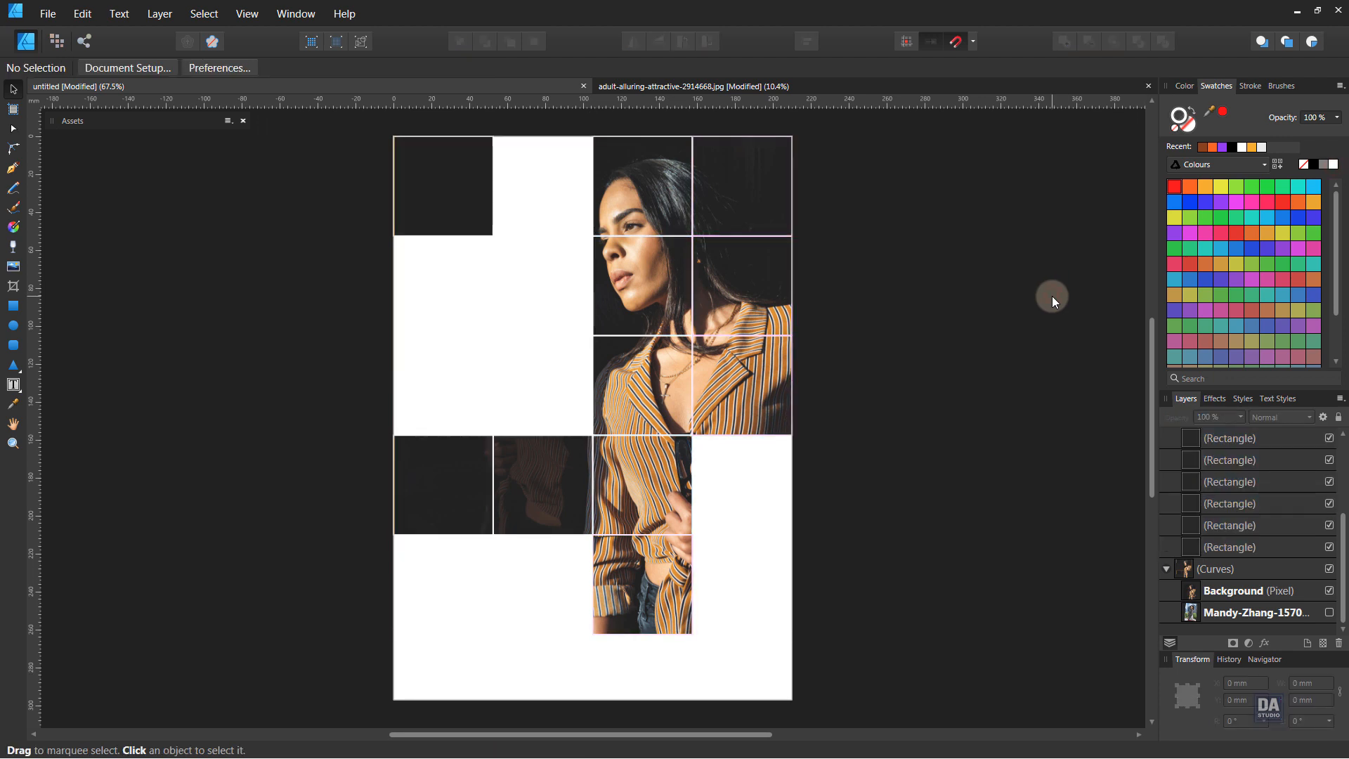
scroll(1199, 450, "up", 3)
left_click(1171, 444)
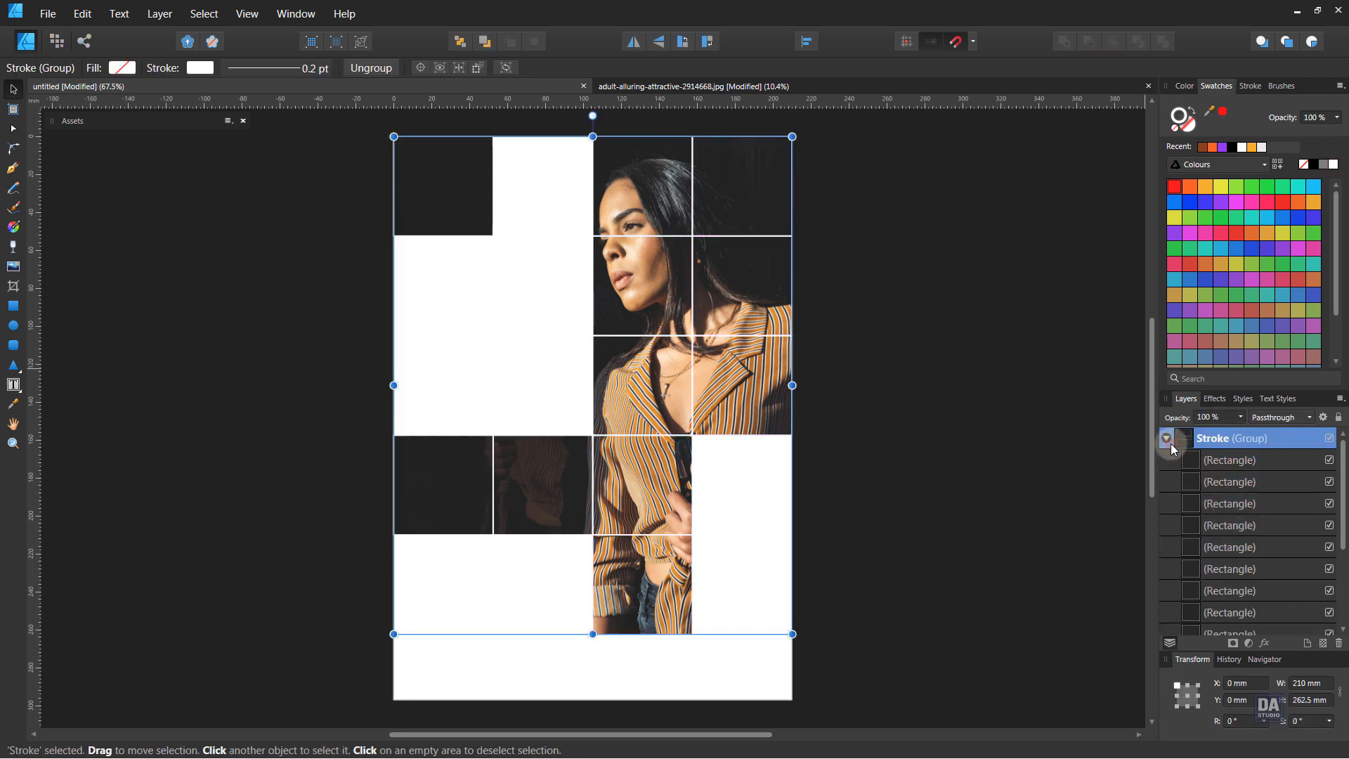
left_click(1167, 438)
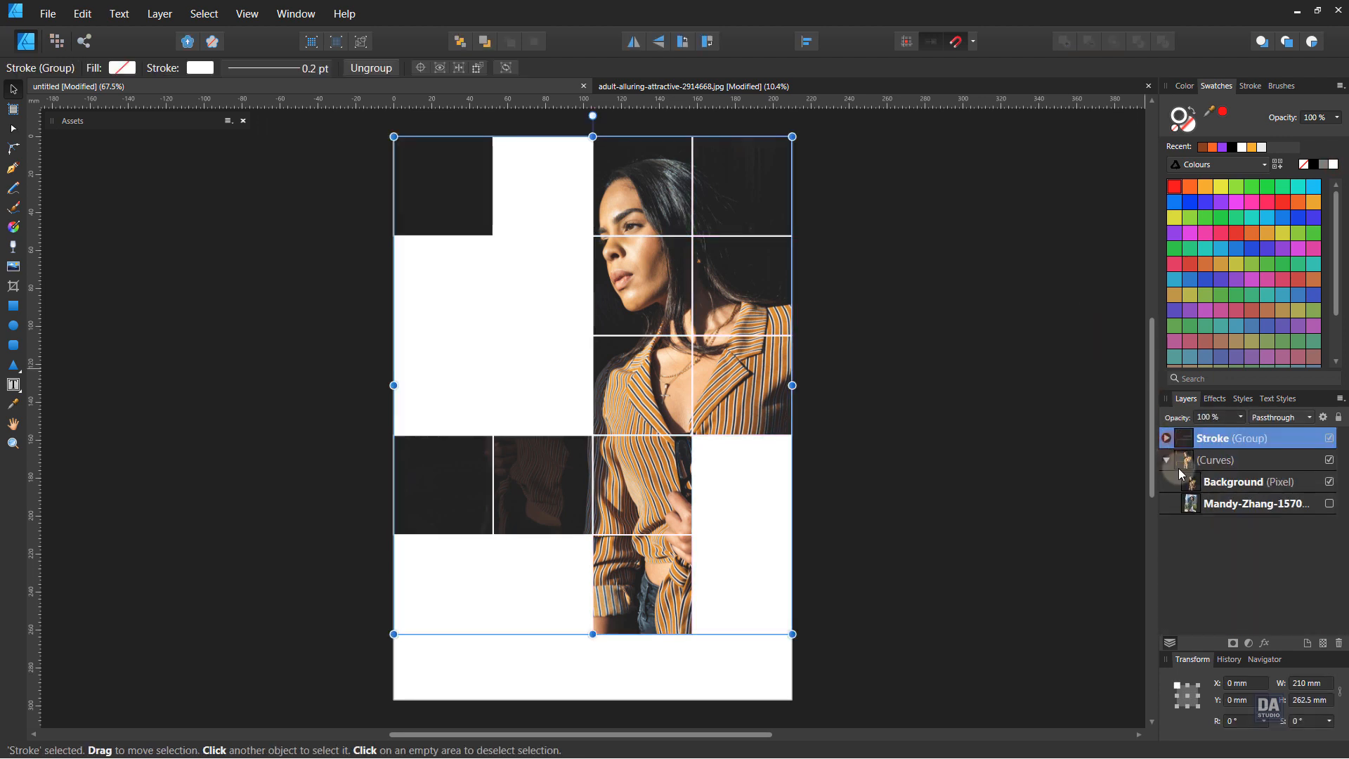
- Add a Brightness and Contrast adjustment to the clipped photo with brightness 3% and slightly raised contrast
left_click(1215, 481)
left_click(1248, 643)
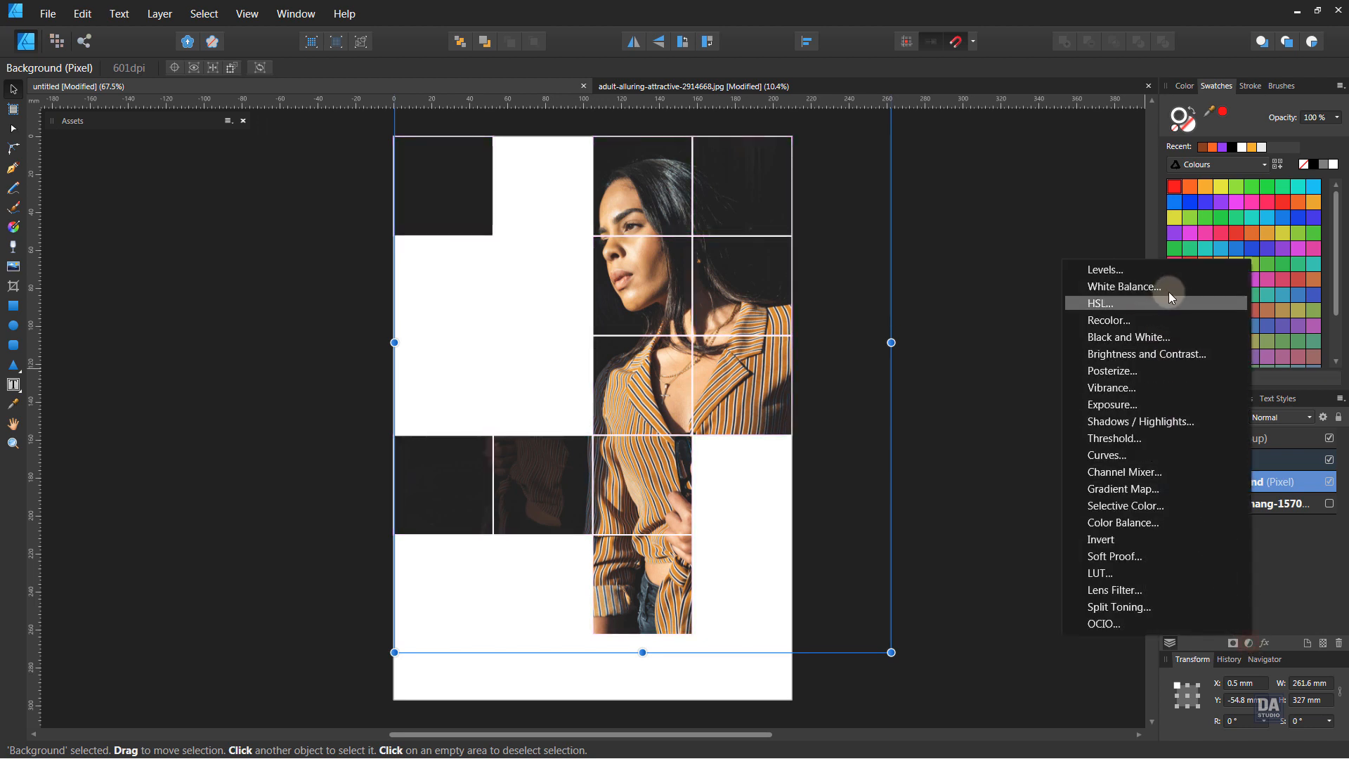
left_click(1157, 354)
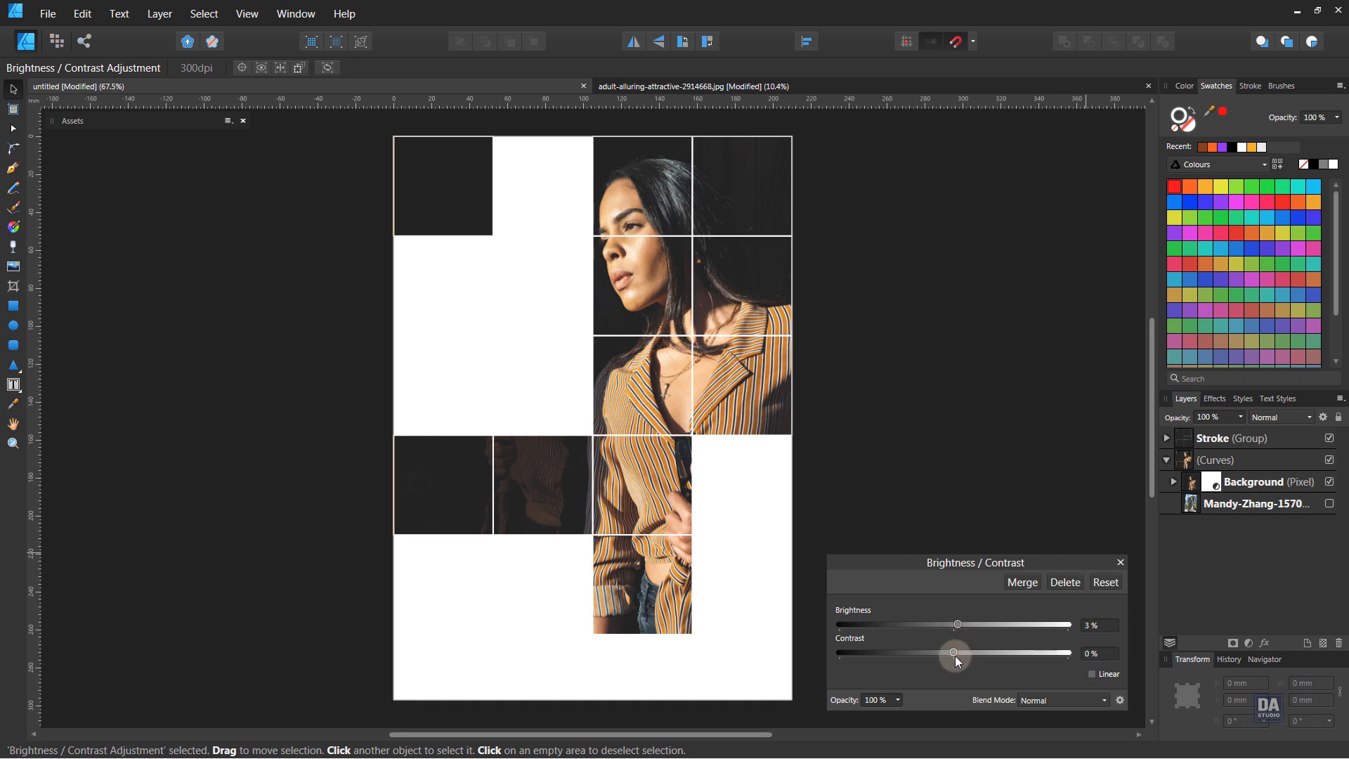
mouse_move(955, 652)
left_mouse_down()
mouse_move(966, 652)
mouse_move(942, 651)
mouse_move(958, 652)
left_mouse_up()
left_click(1119, 565)
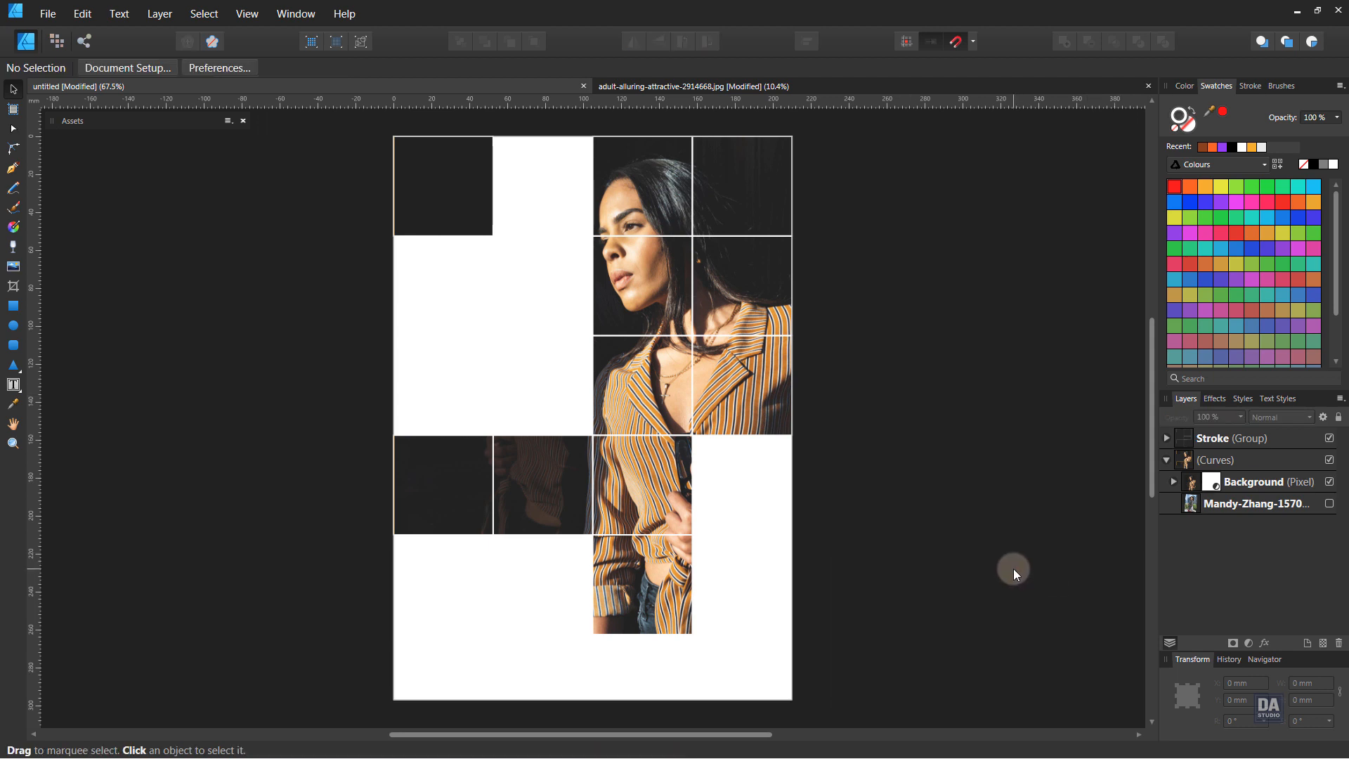
- Draw a 52.5 mm rectangle over the page's top-right grid square and give it a brown fill with no stroke
left_click_drag(743, 247, 690, 436)
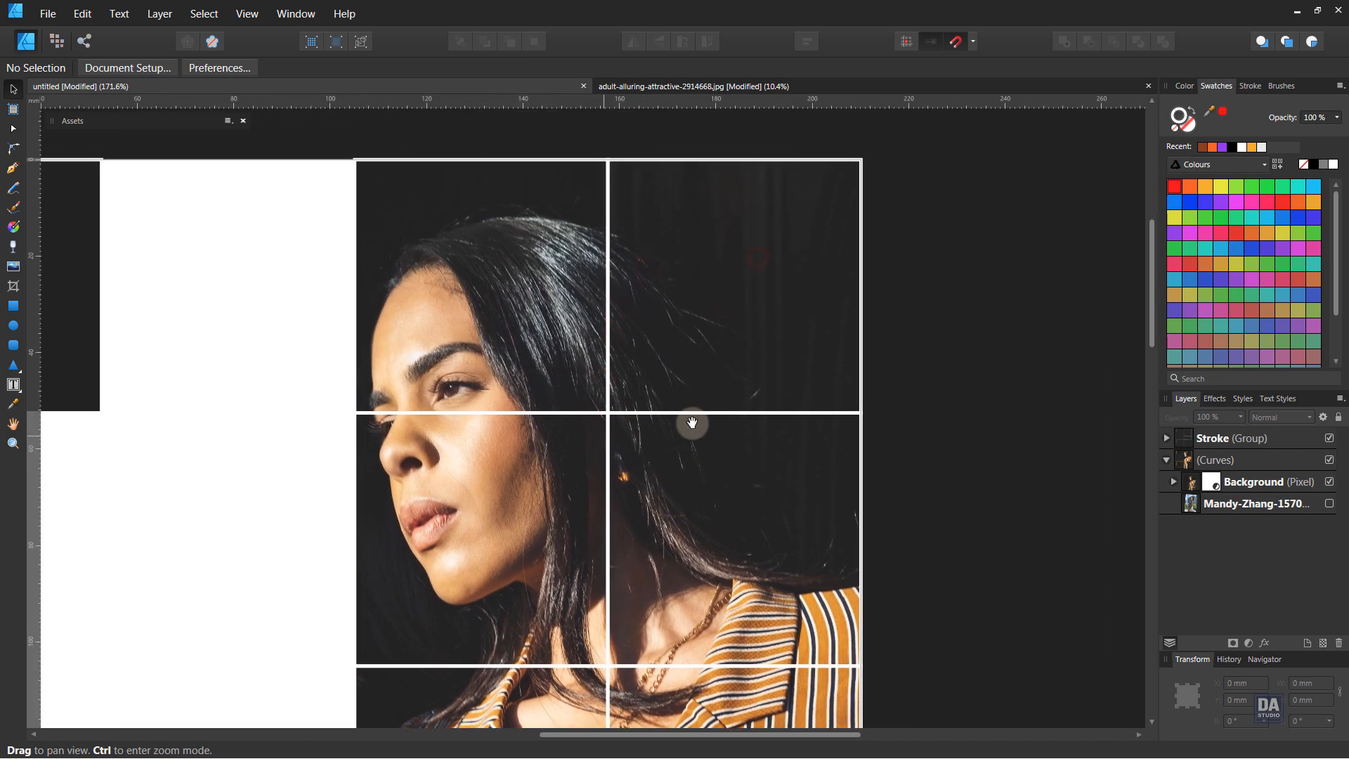
left_click(13, 306)
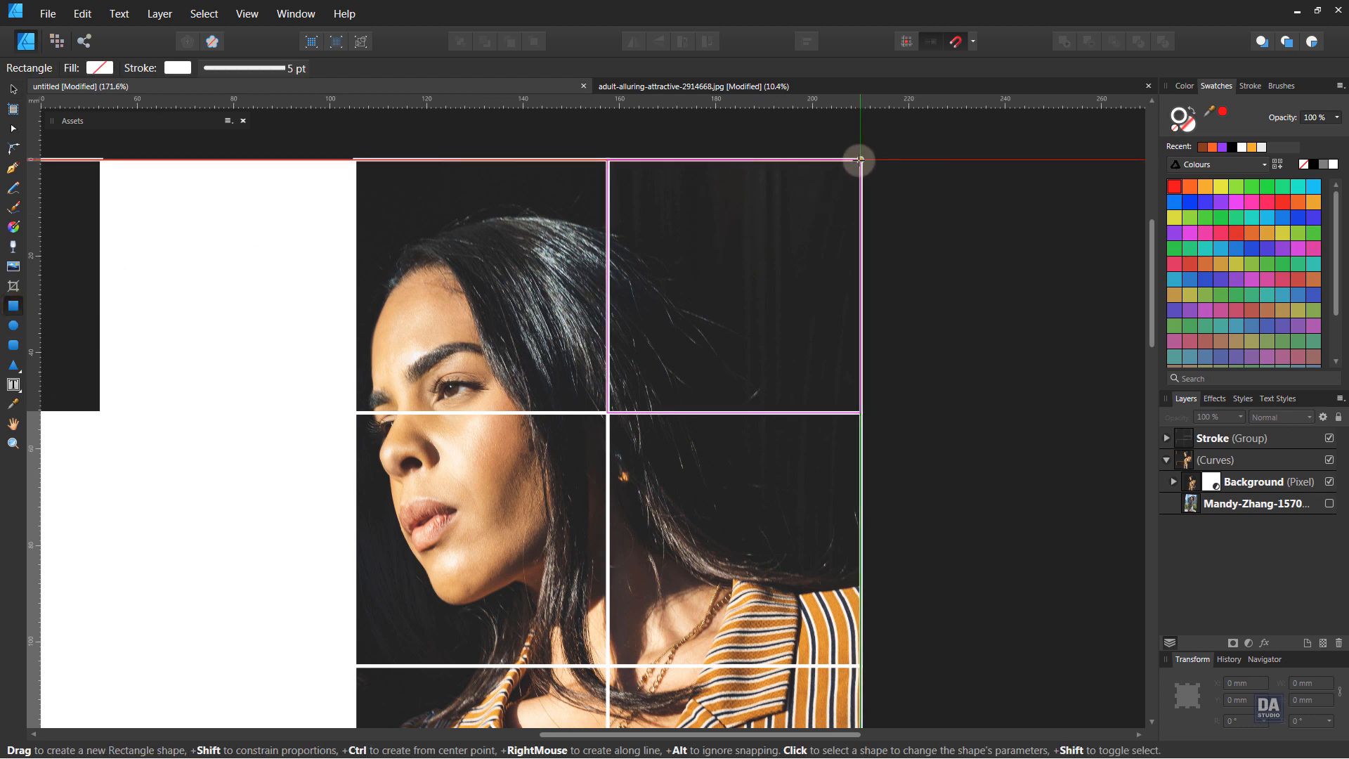
left_click_drag(860, 159, 607, 412)
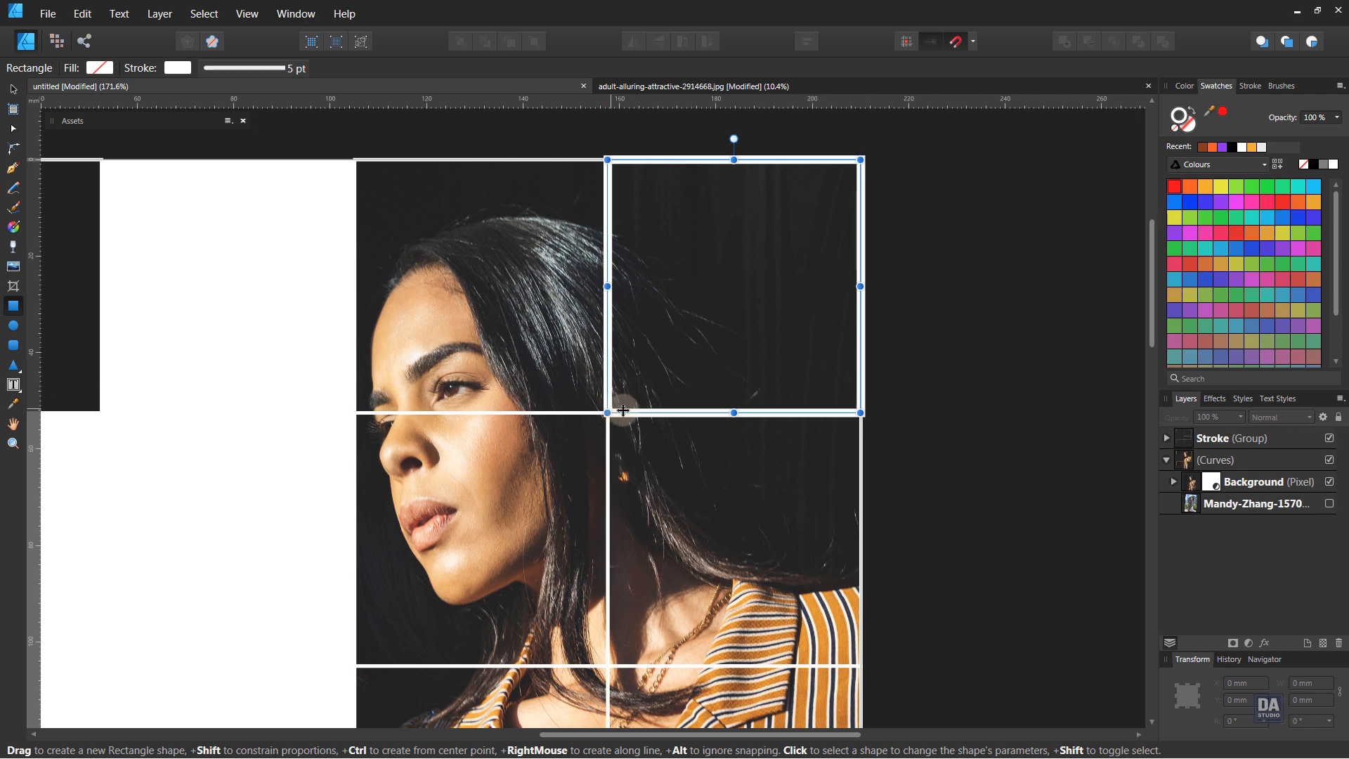
left_click(1191, 116)
left_click(1202, 146)
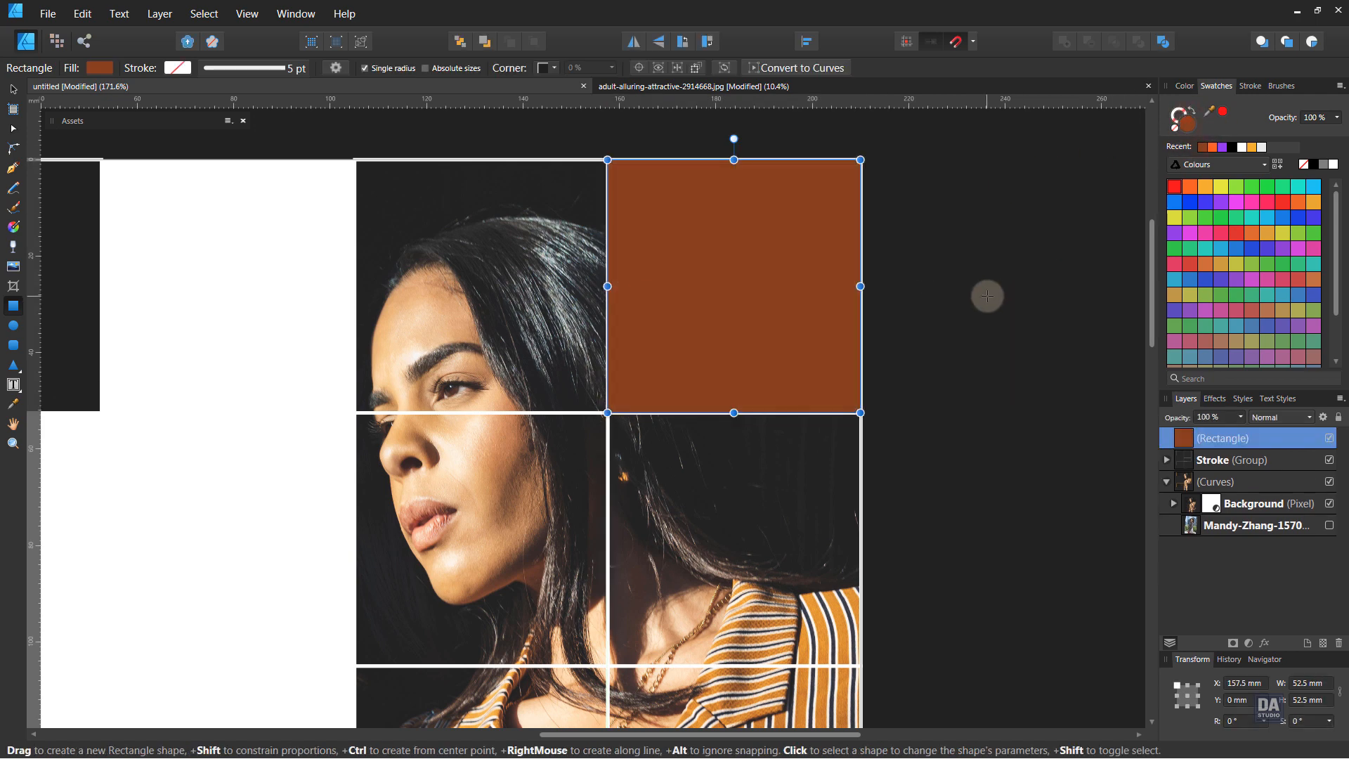
- Shrink the brown rectangle from its lower-left corner to about 52.1 mm so it clears the white grid lines
scroll(608, 414, "up", 5)
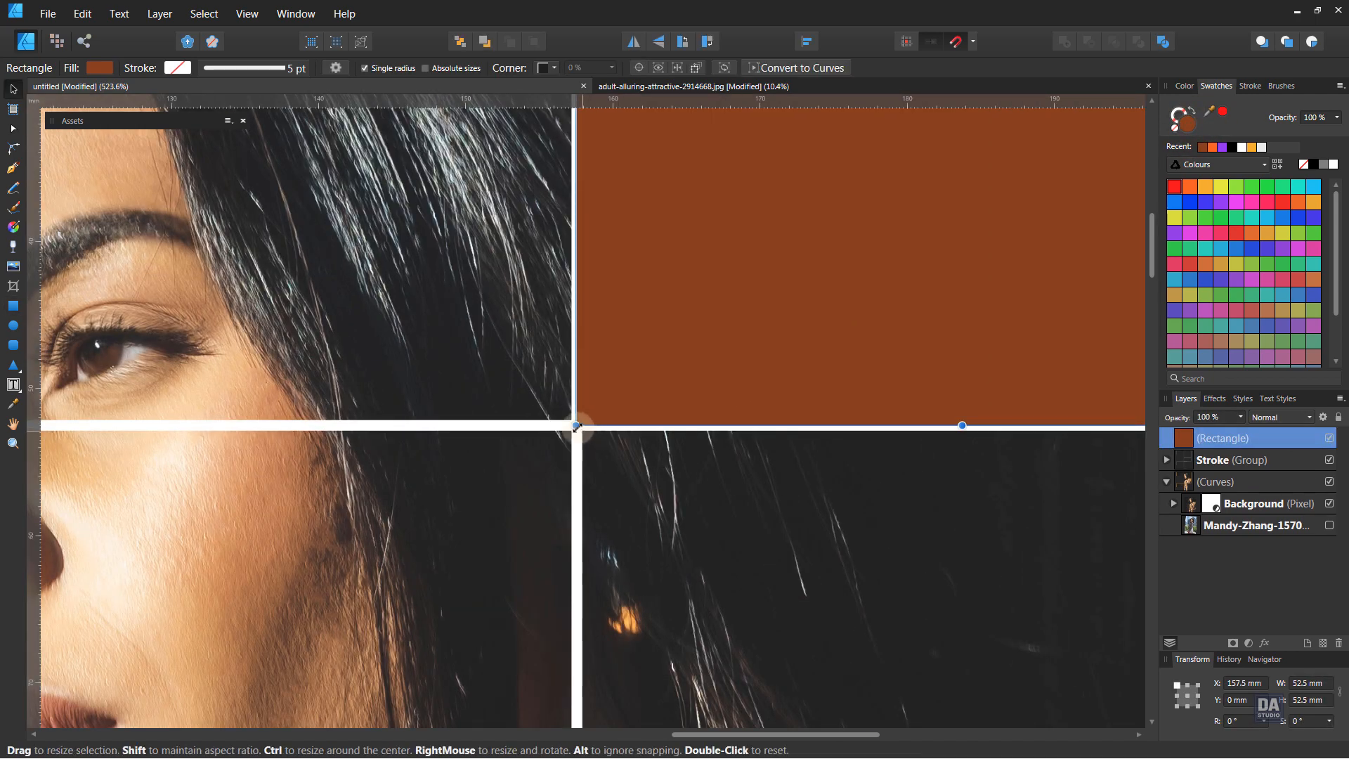
left_click_drag(576, 425, 583, 420)
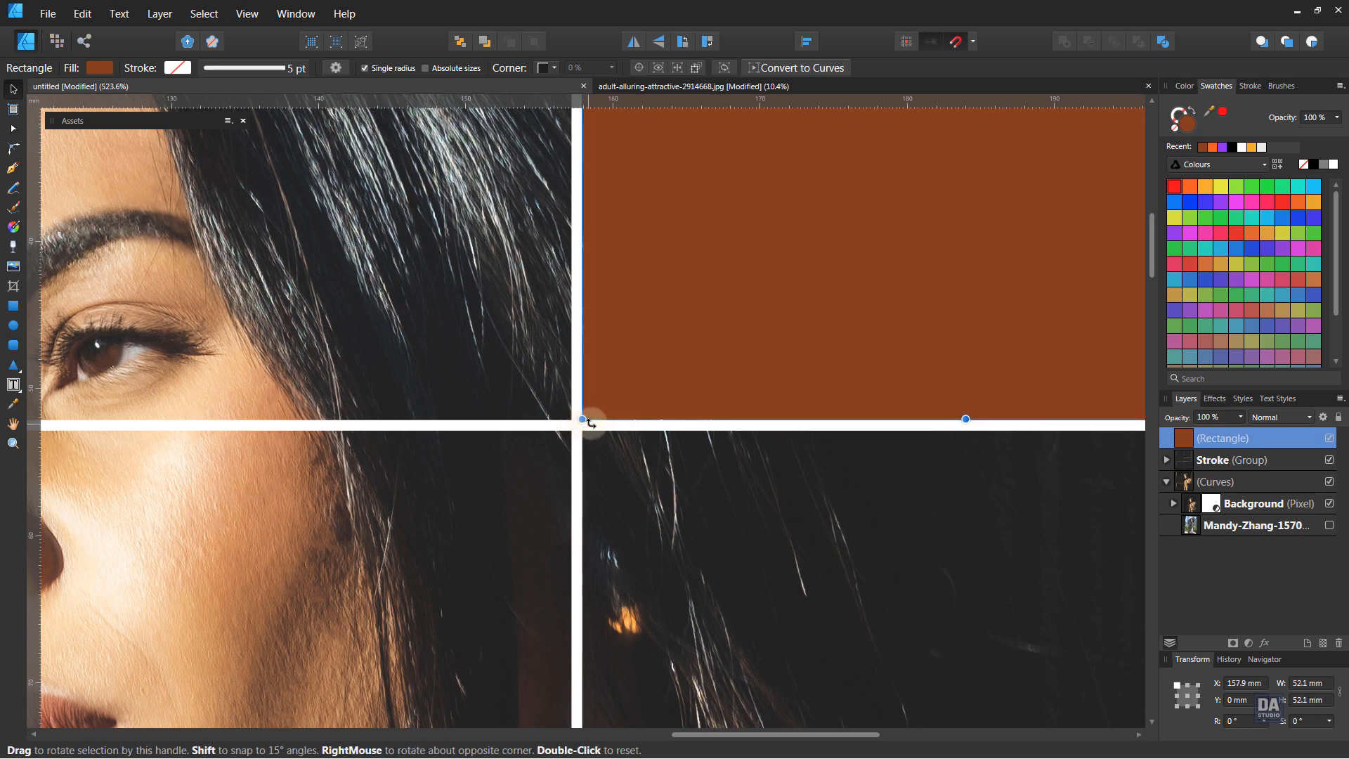
scroll(590, 422, "down", 5)
left_click(927, 382)
- Place a copy of the brown square over the right-hand grid square in the third row
left_click_drag(807, 400, 551, 264)
left_click_drag(922, 474, 808, 326)
key("v")
left_click_drag(845, 191, 837, 416)
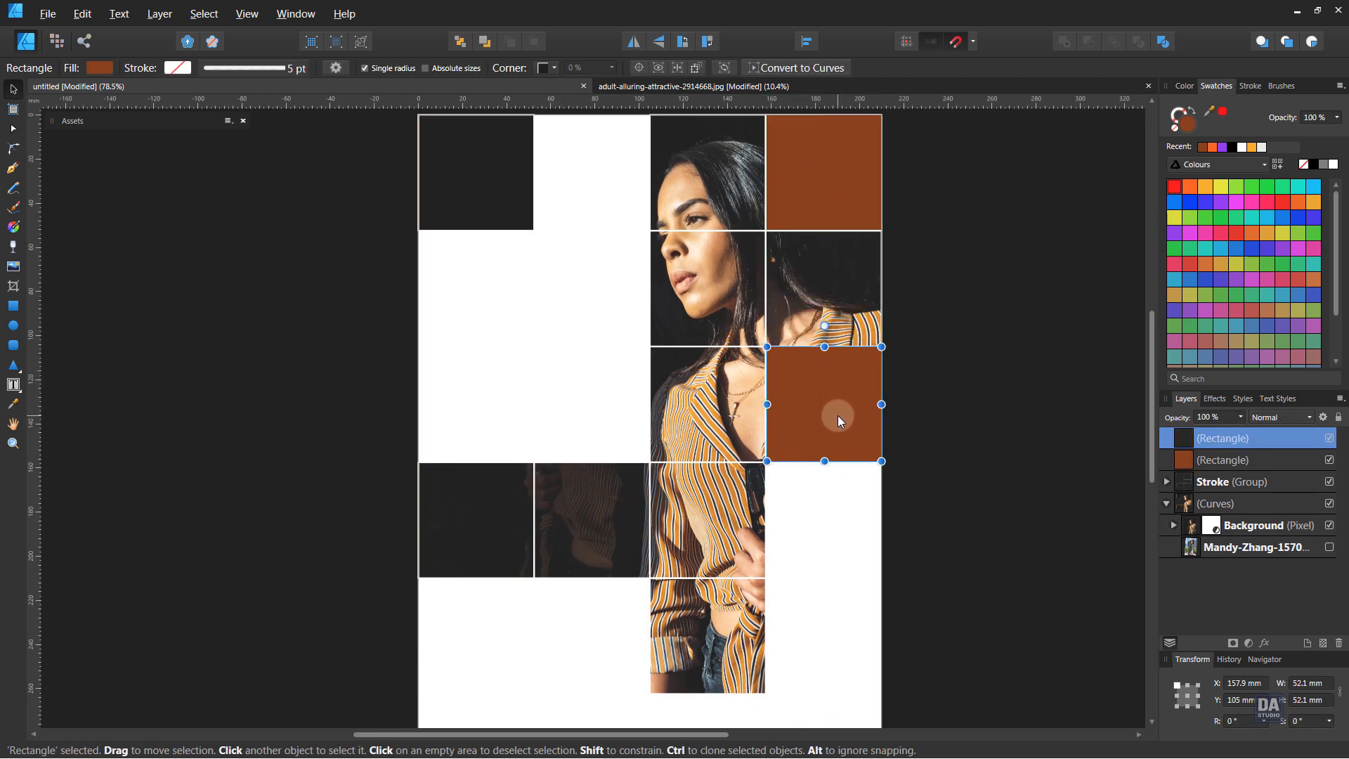
left_click(925, 419)
- Place another copy of the brown square over the lowest grid square in the fifth row
scroll(743, 497, "up", 4)
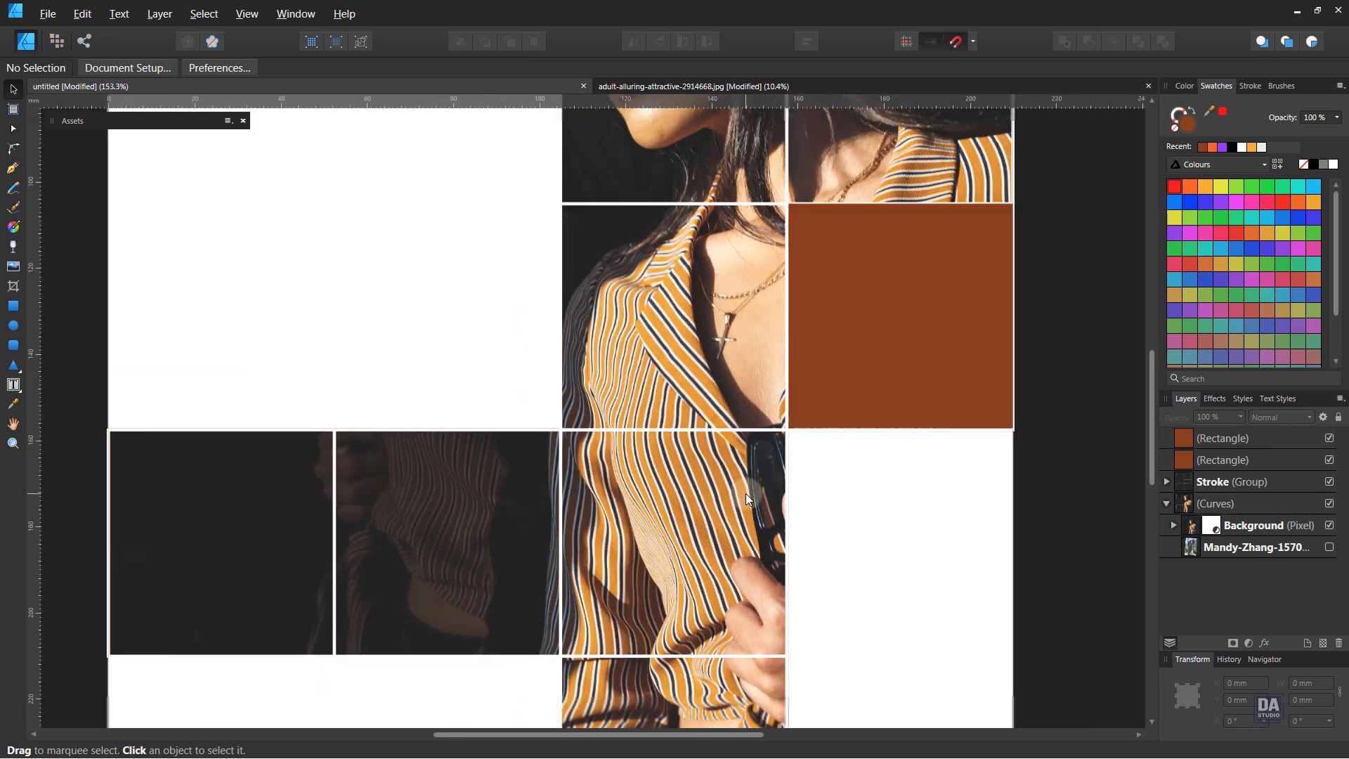
left_click_drag(932, 495, 883, 491)
left_click_drag(712, 442, 794, 403)
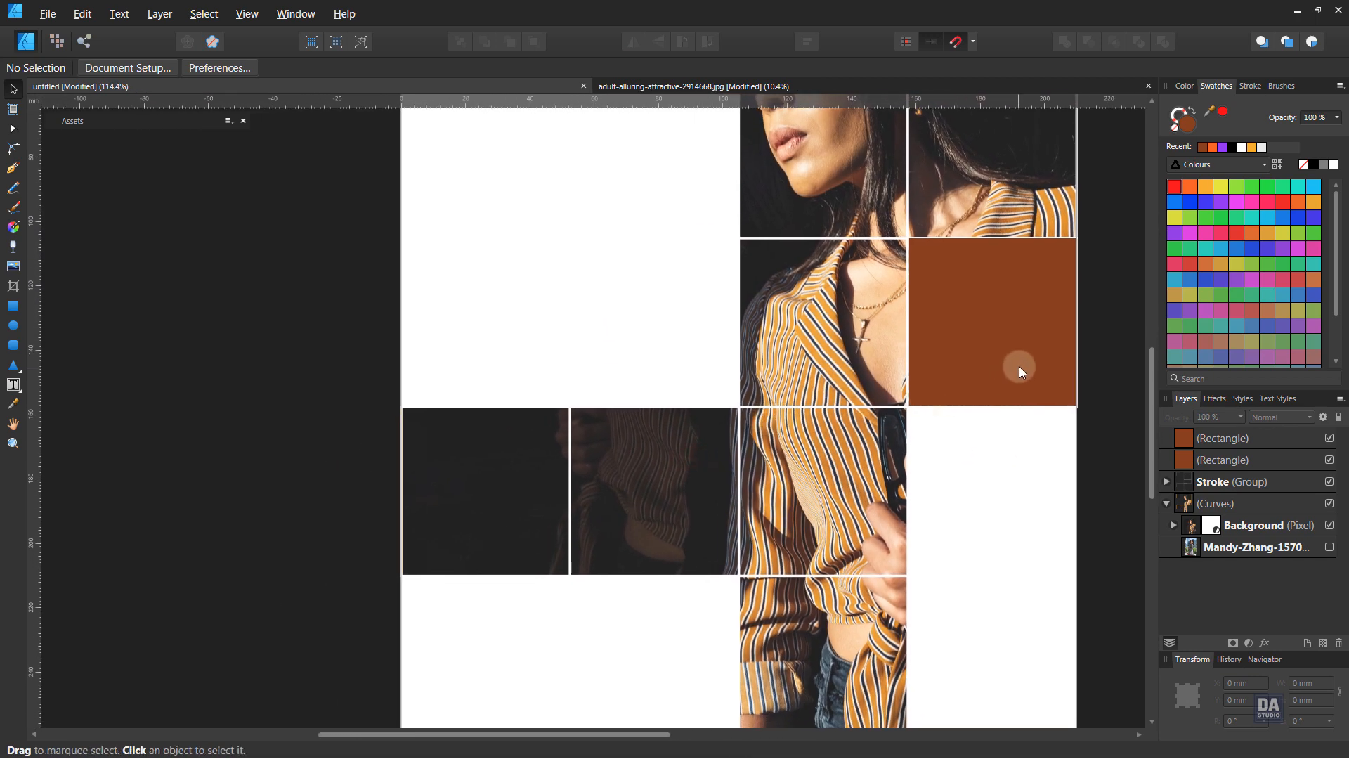
left_click_drag(1020, 371, 835, 466)
left_click_drag(835, 487, 824, 512)
left_click(1013, 525)
- Align the fifth-row brown square with the white grid lines at about X 105.4 mm, Y 210.2 mm
scroll(763, 450, "up", 5)
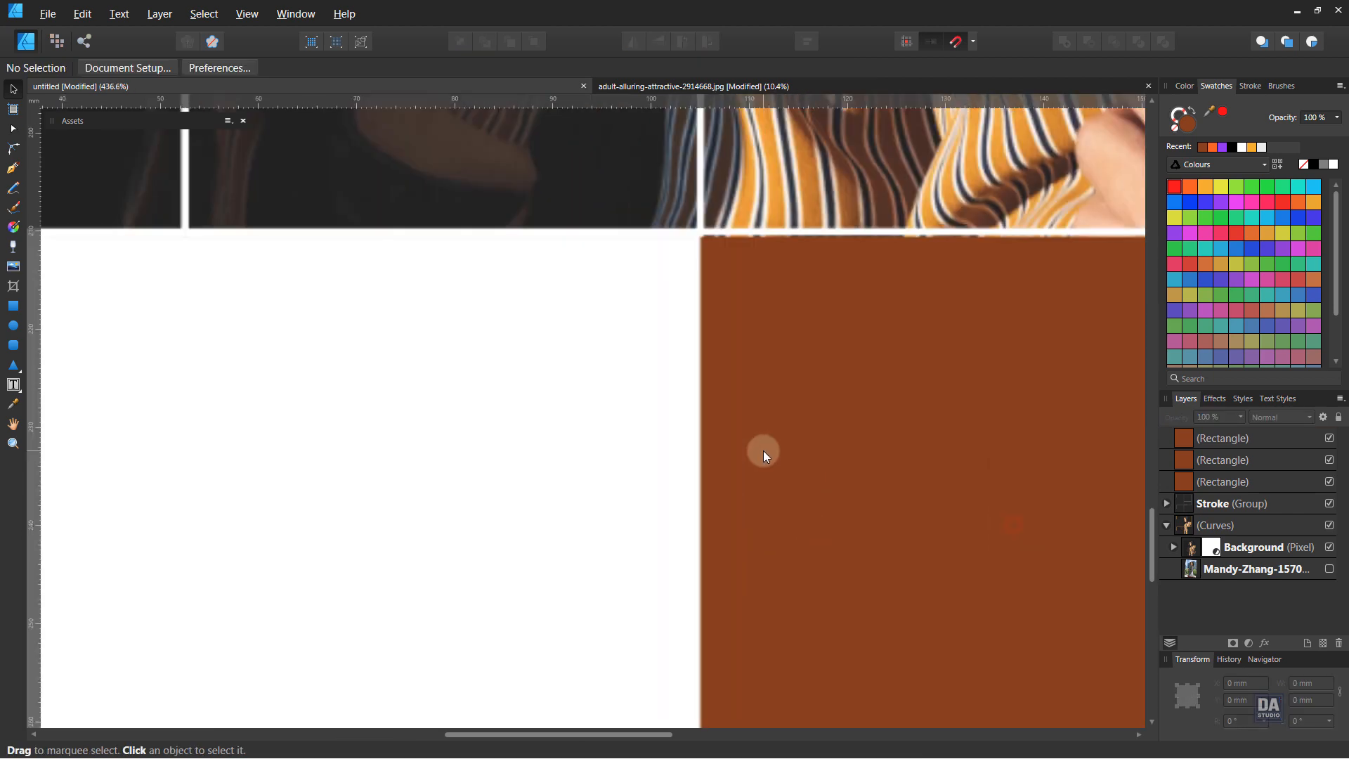
scroll(763, 449, "up", 2)
scroll(811, 463, "right", 4)
left_click(808, 495)
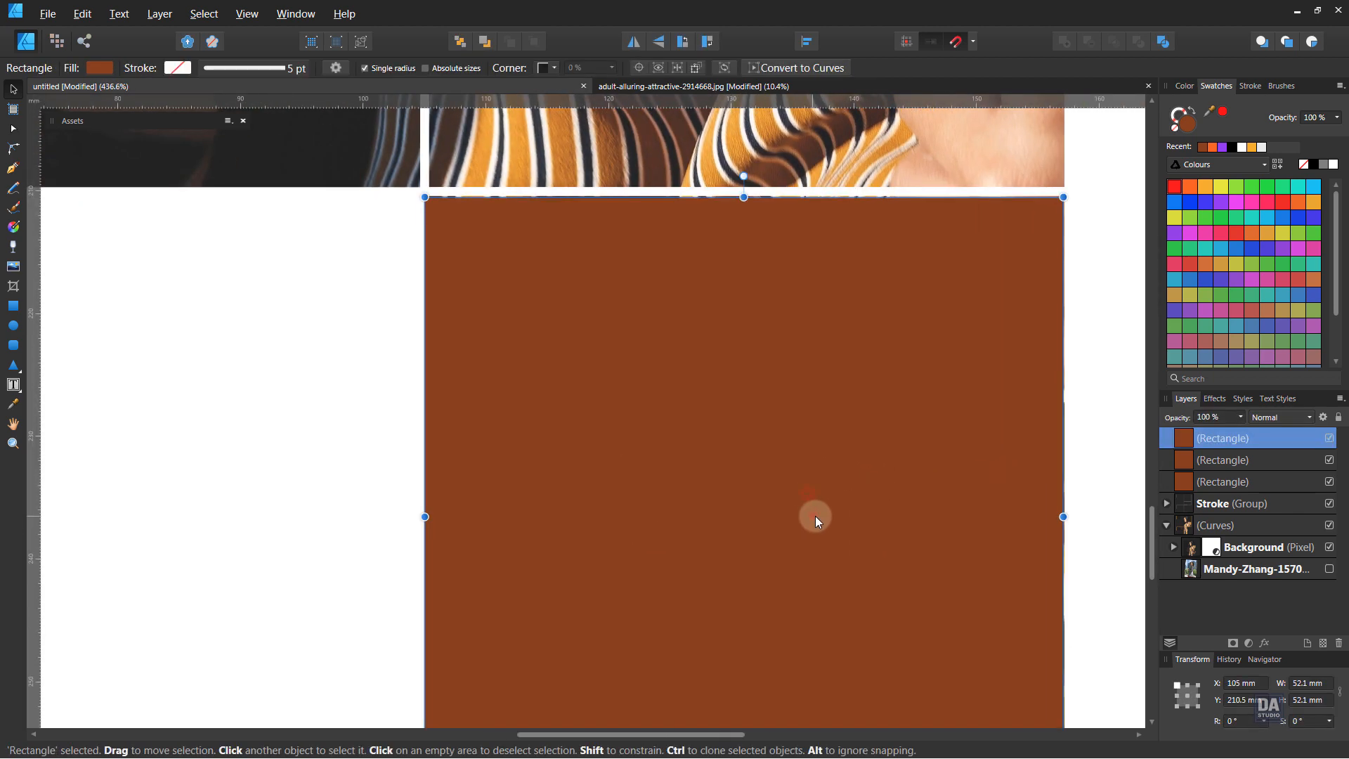
left_click_drag(815, 515, 816, 512)
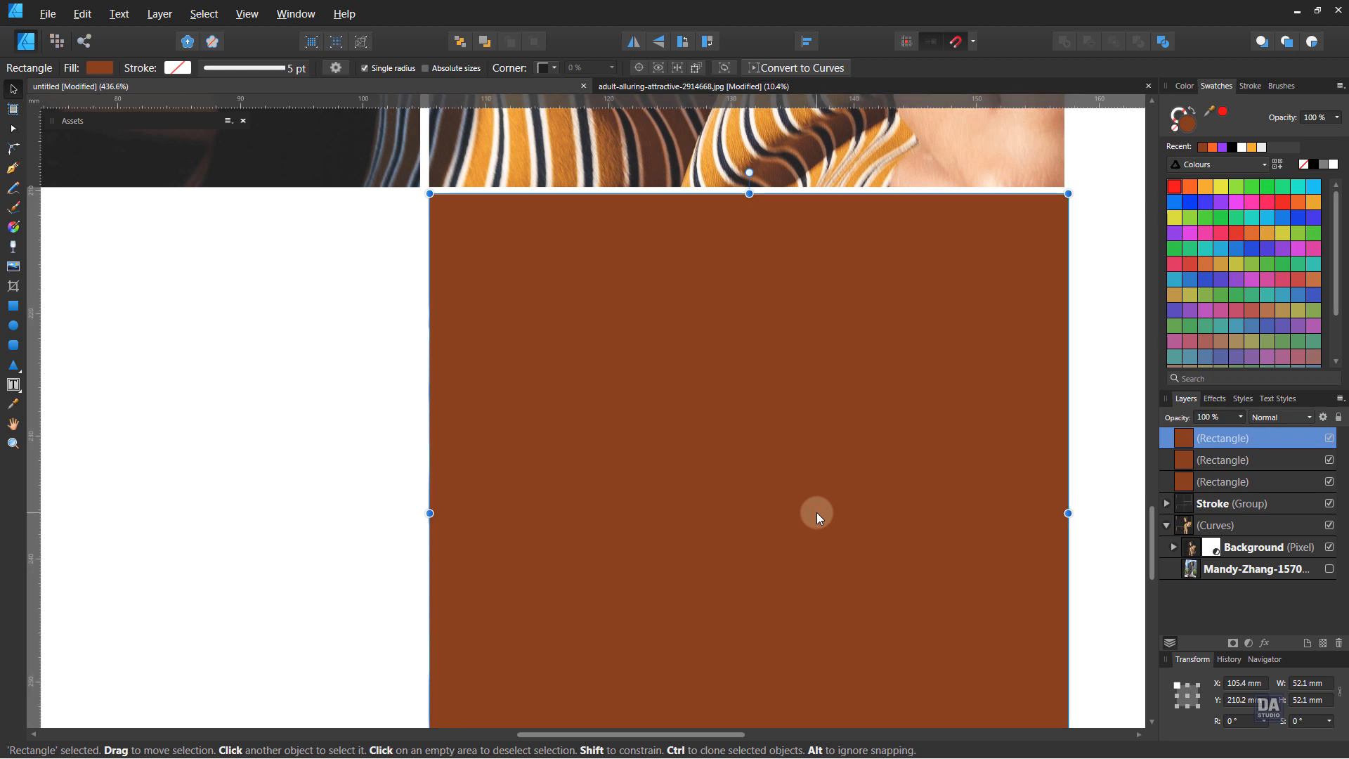
- Place a copy of the brown square over the leftmost grid square in the fourth row
scroll(816, 512, "down", 4)
left_click_drag(817, 507, 393, 306)
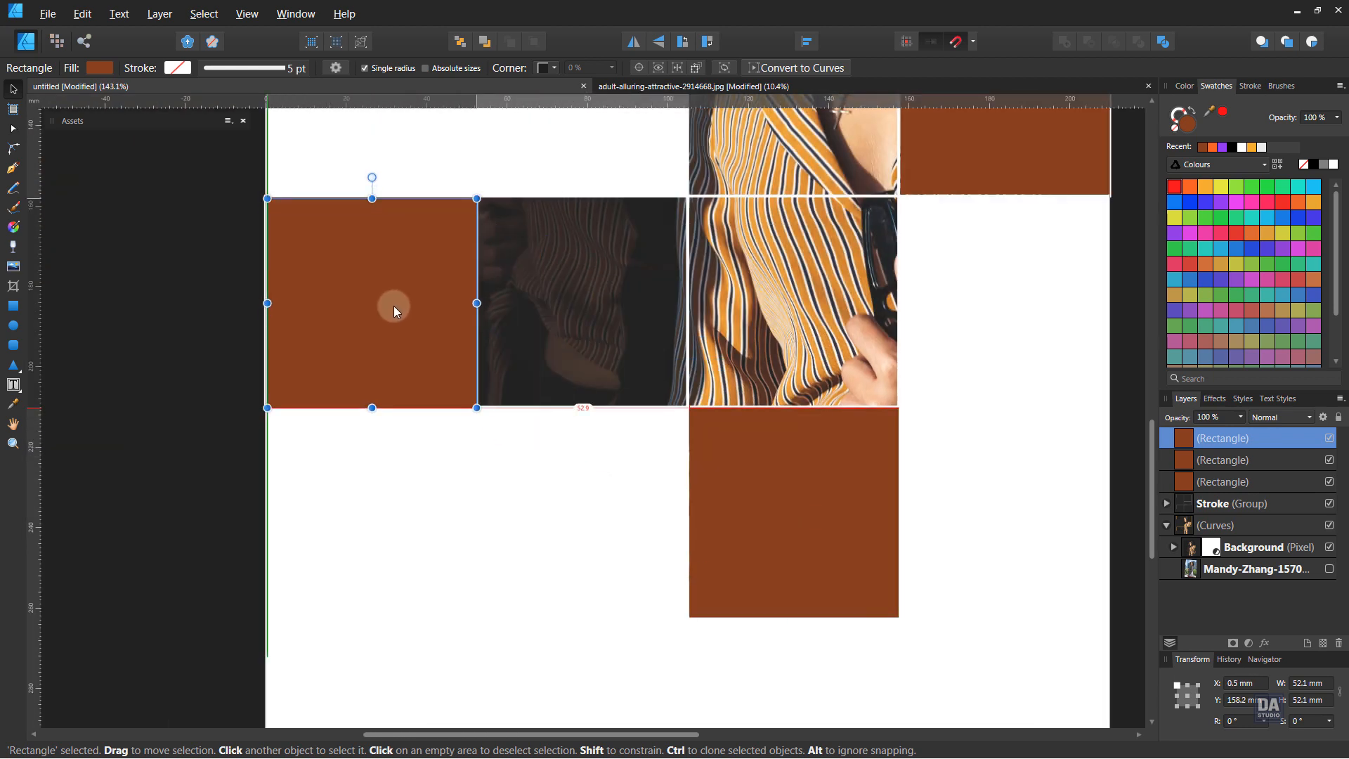
scroll(367, 218, "up", 3)
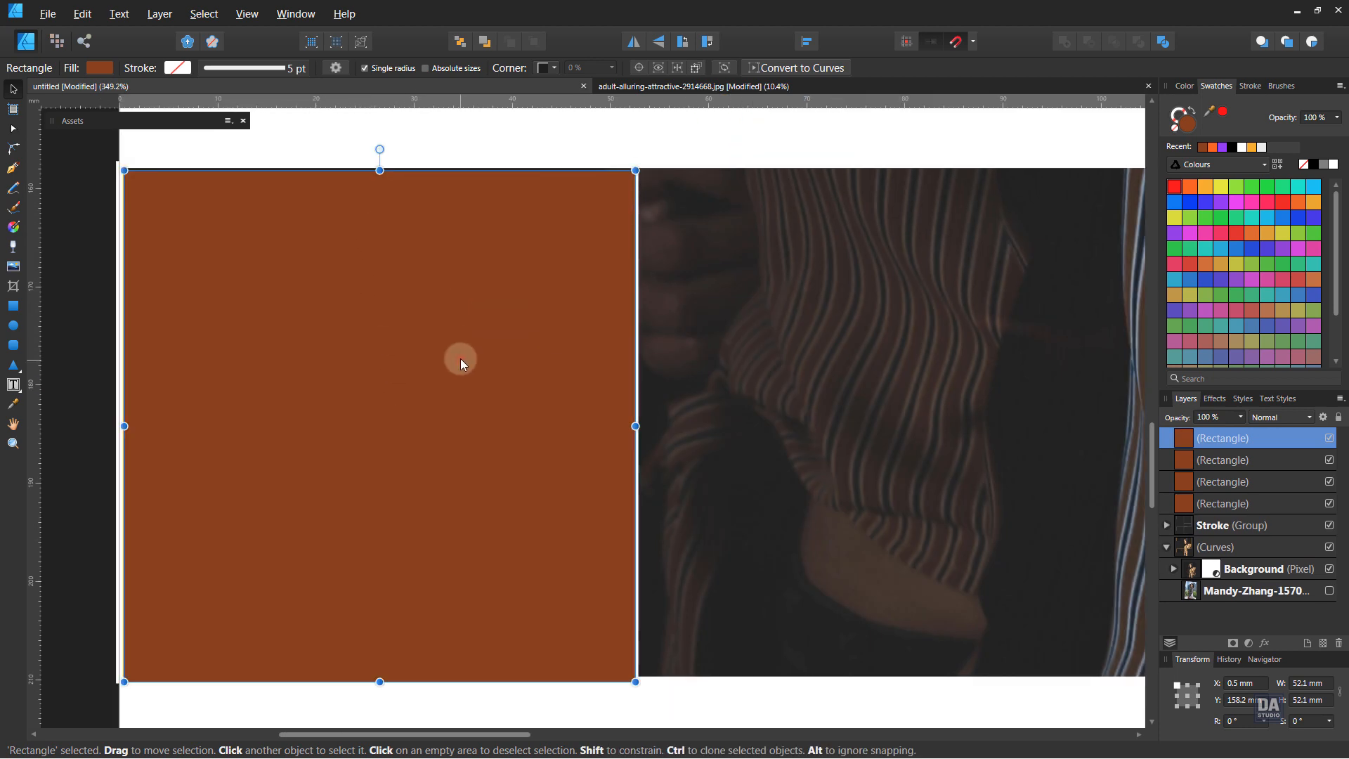
- Align the leftmost fourth-row brown square with the grid lines at X 0.5 mm, Y 157.5 mm
left_click_drag(461, 358, 407, 342)
scroll(294, 691, "up", 2)
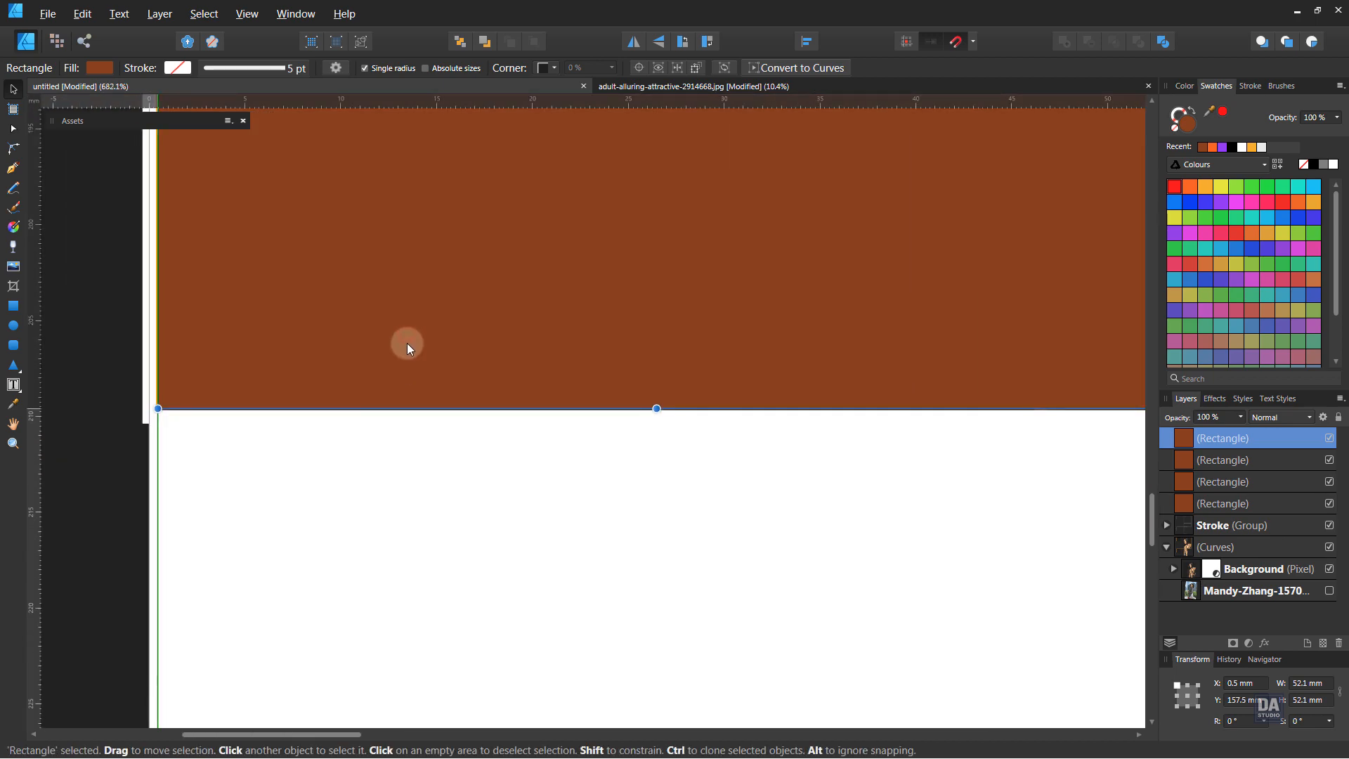
scroll(394, 506, "down", 5)
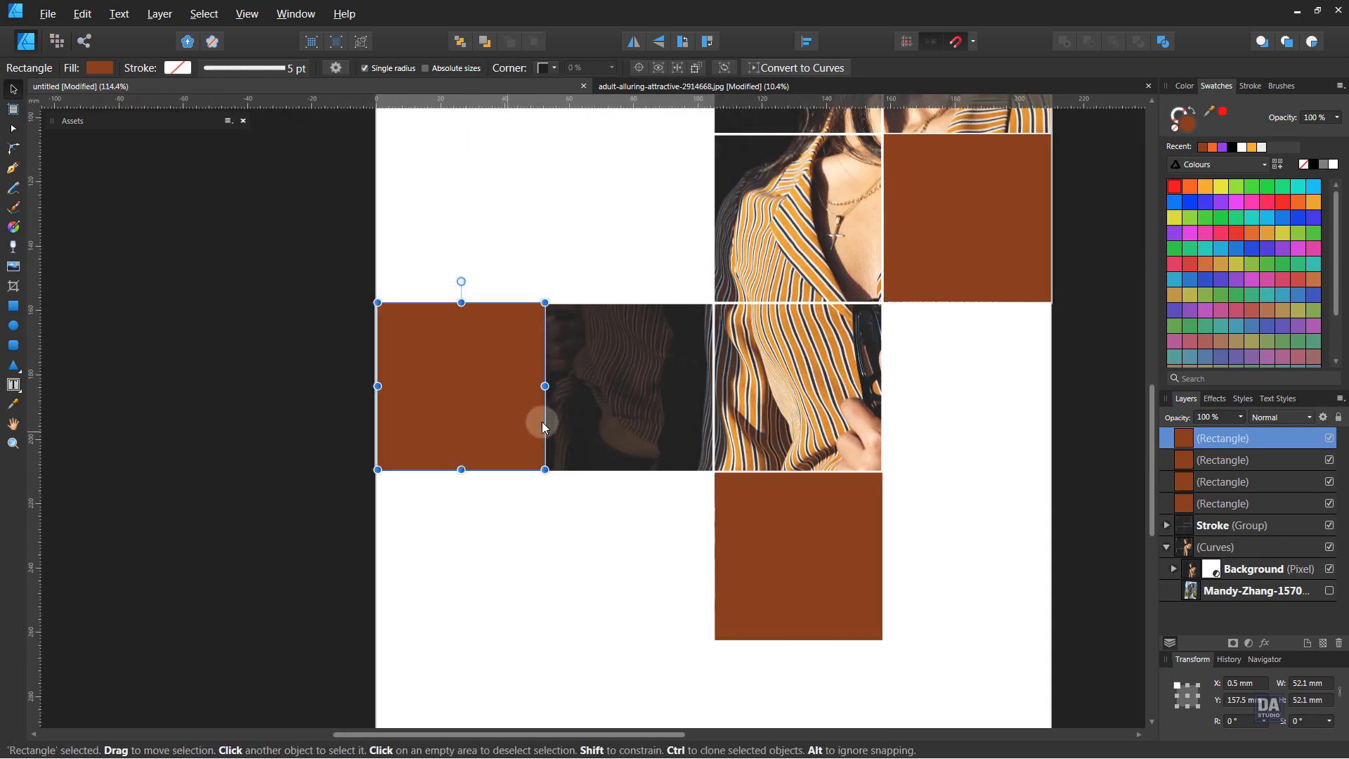
- Place a copy of the brown square over the leftmost grid square in the first row
left_click_drag(875, 361, 841, 618)
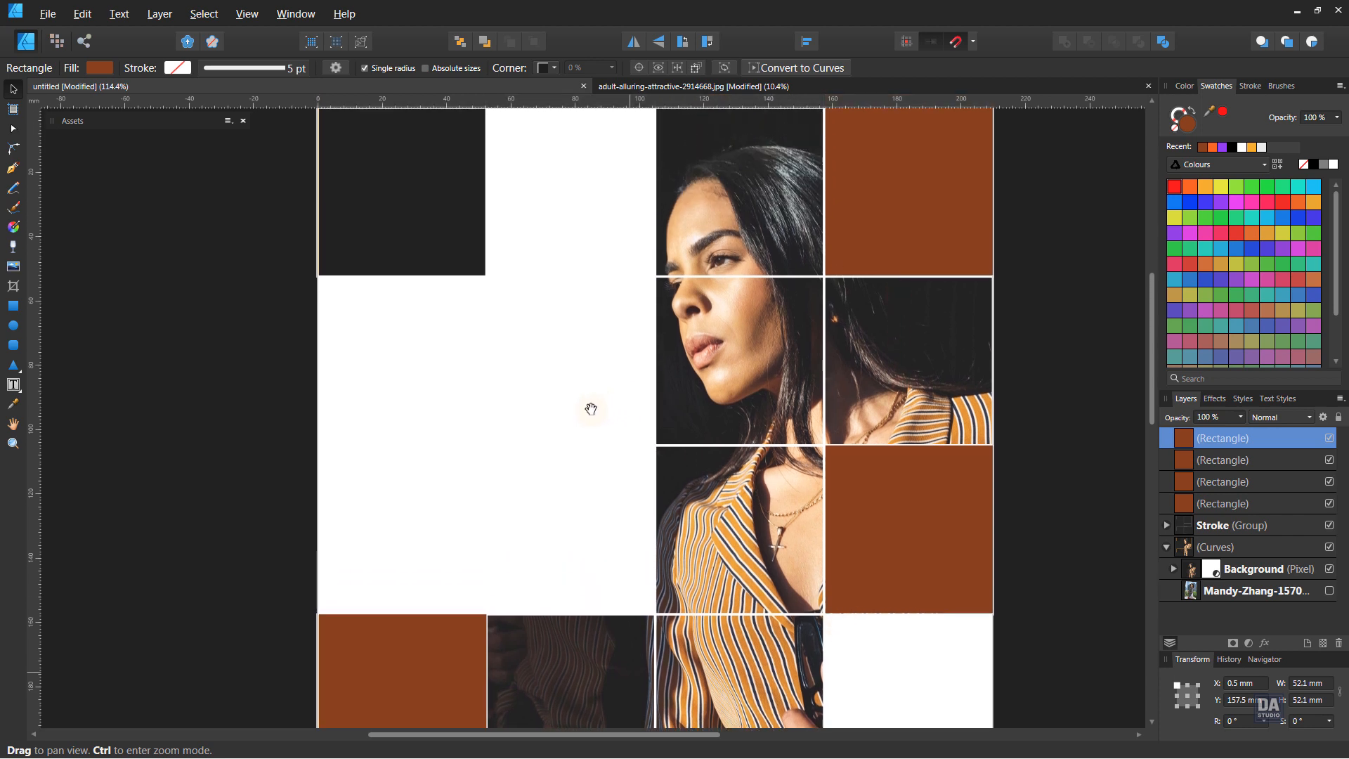
left_click_drag(440, 679, 407, 174)
left_click_drag(402, 259, 428, 448)
left_click(593, 543)
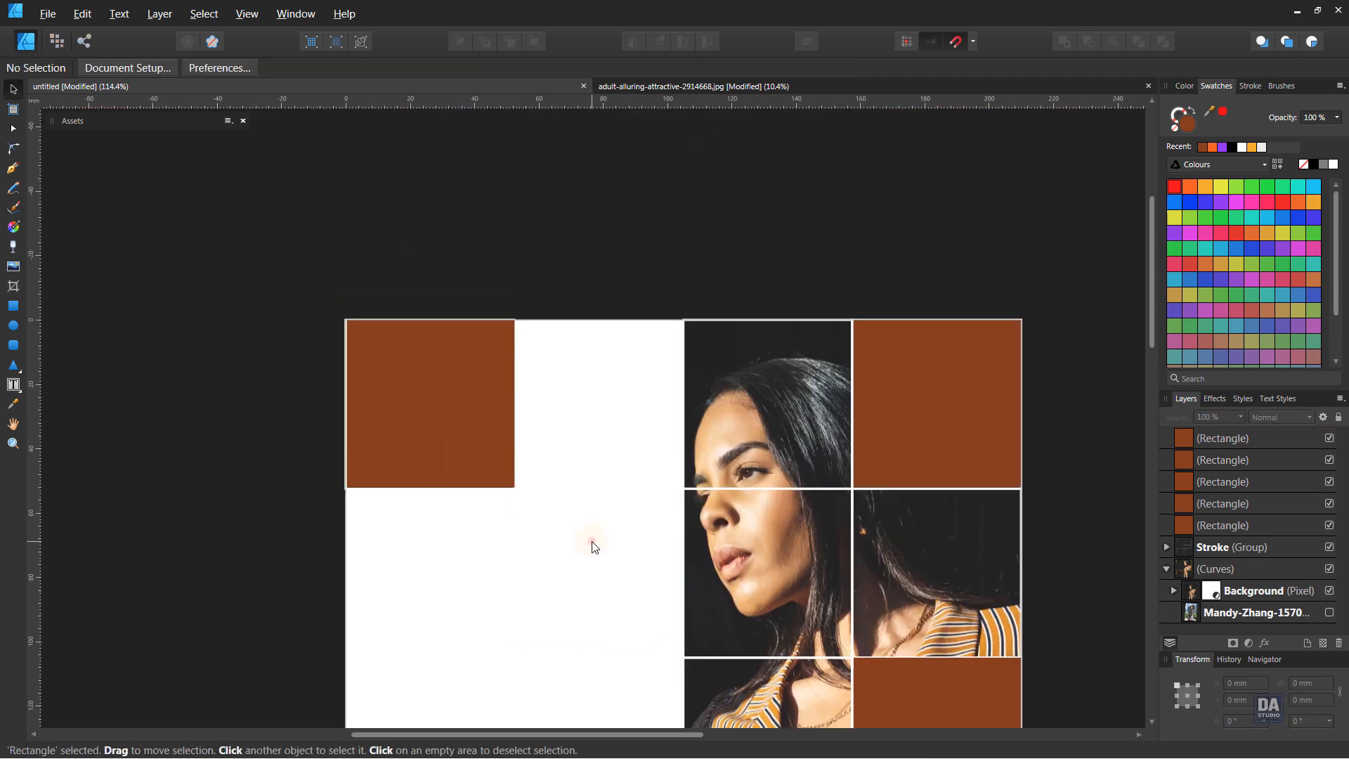
- Copy the brown square into the second row beside the face and shrink it to about half its width against the cell's upper-right corner
left_click_drag(594, 517, 547, 382)
left_click_drag(437, 335, 593, 491)
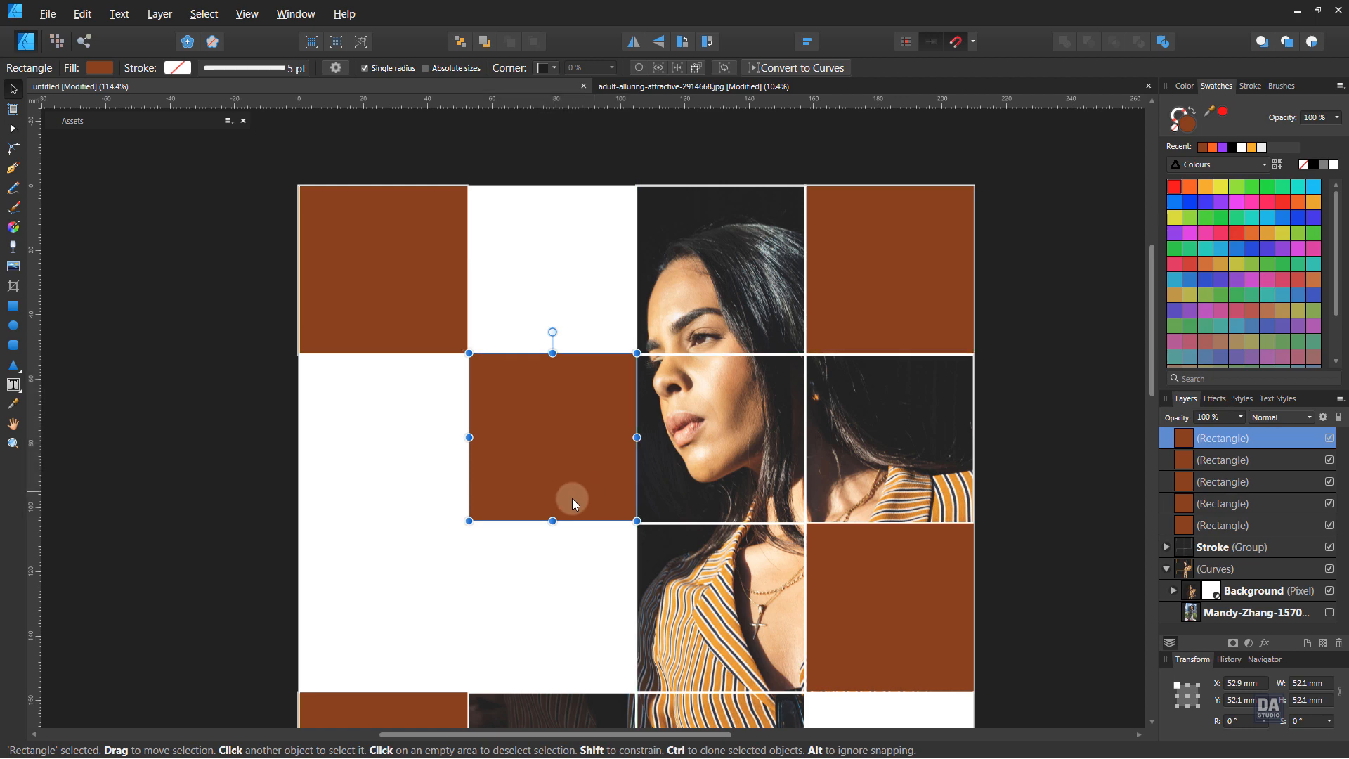
left_click_drag(468, 521, 568, 448)
left_click(539, 492)
- Place a copy of the small brown square in the upper-left corner of the fourth row's rightmost cell
left_click_drag(856, 517, 697, 418)
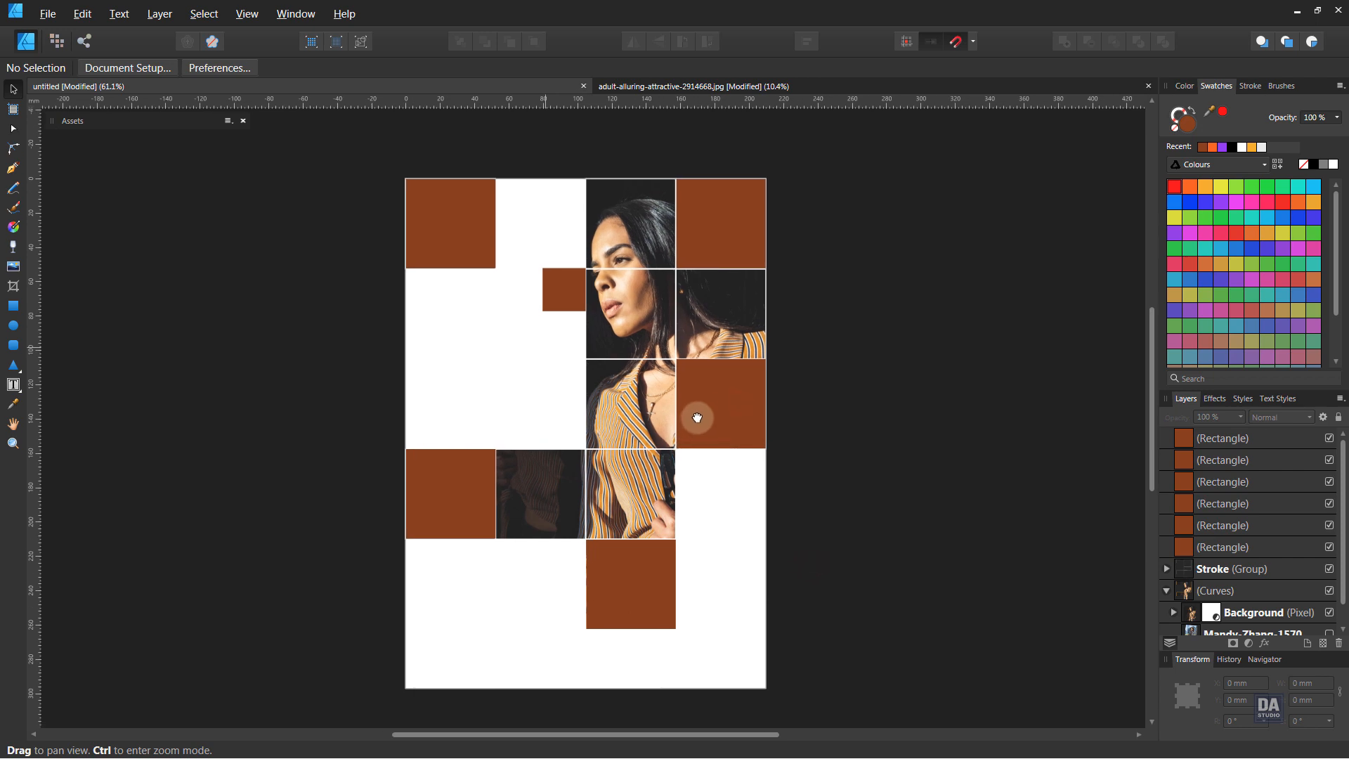
left_click_drag(720, 469, 698, 460)
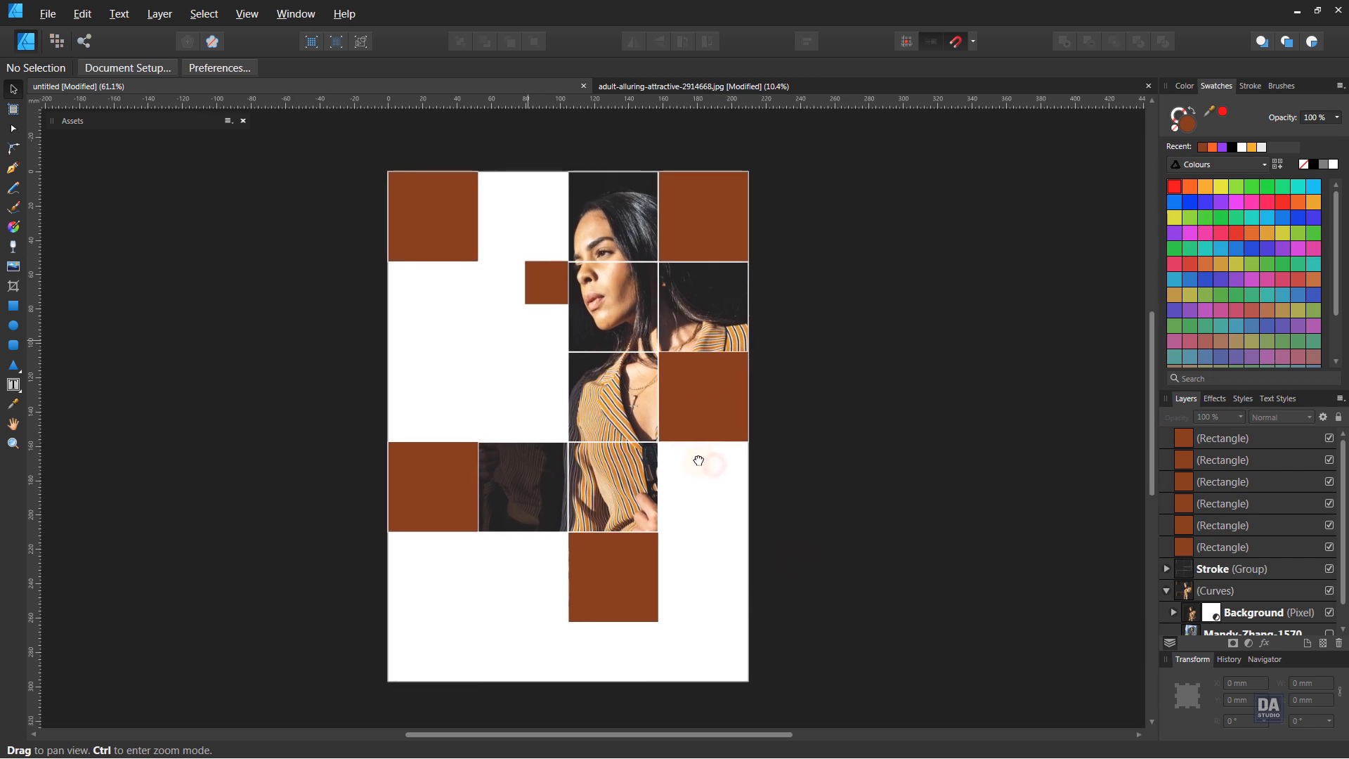
left_click_drag(541, 282, 679, 478)
left_click(705, 539)
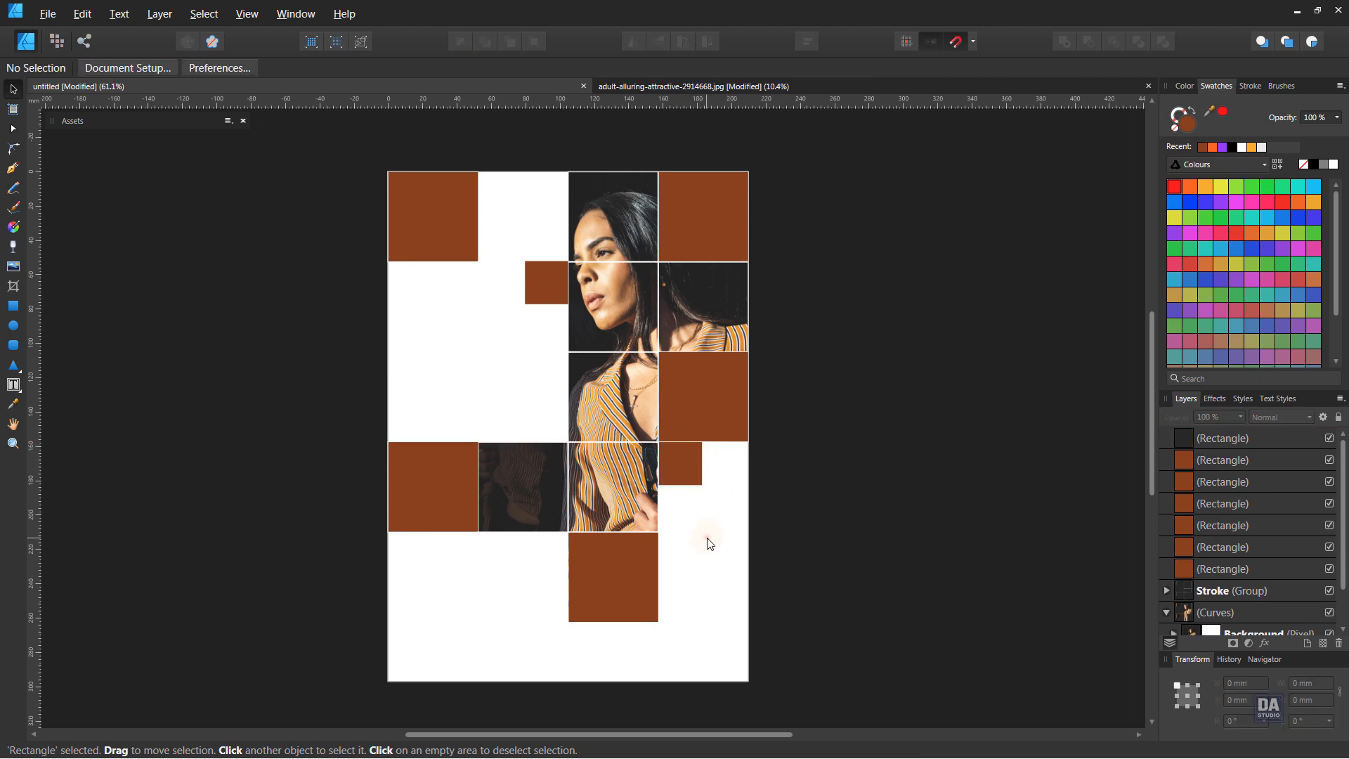
- Set the opacity to 50% for the brown squares in the fifth row, the right column's third and first rows, and the page's upper-left corner
left_click(701, 399)
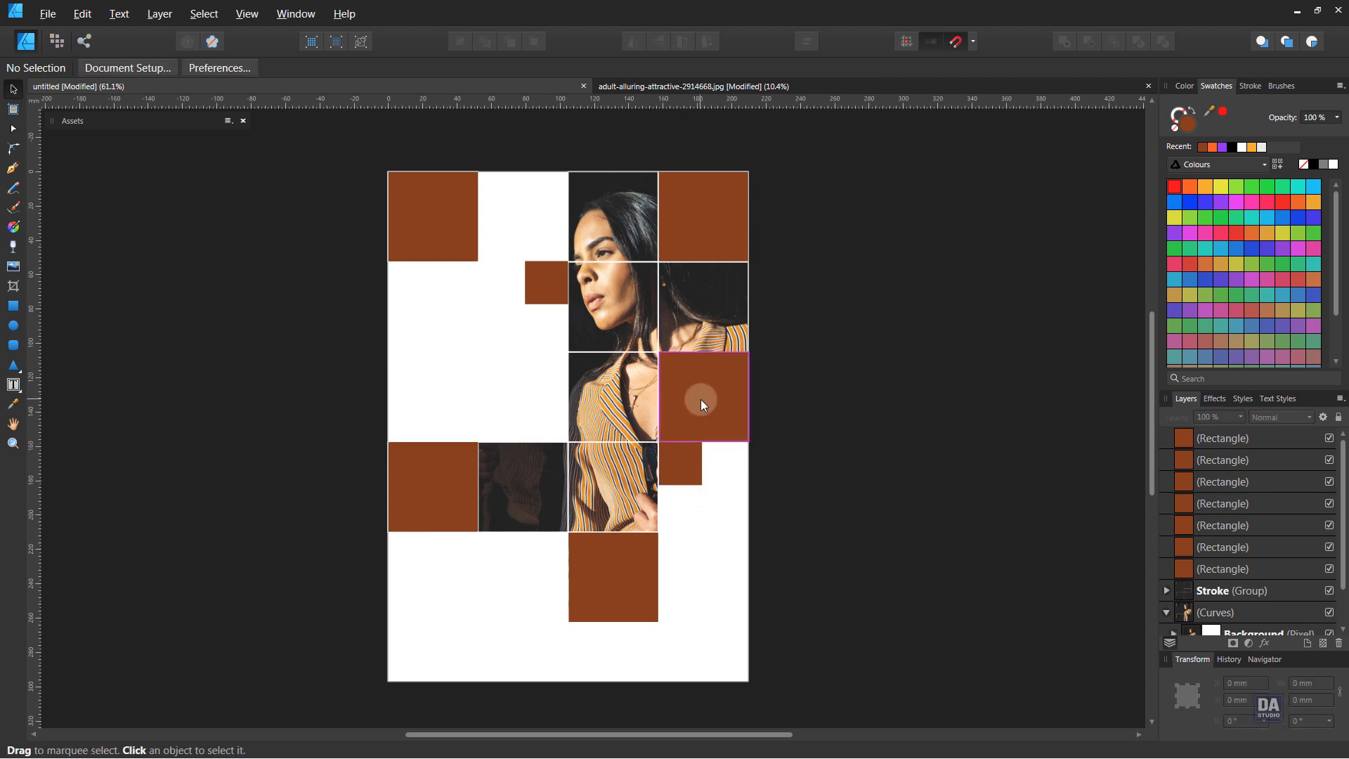
left_click(604, 566)
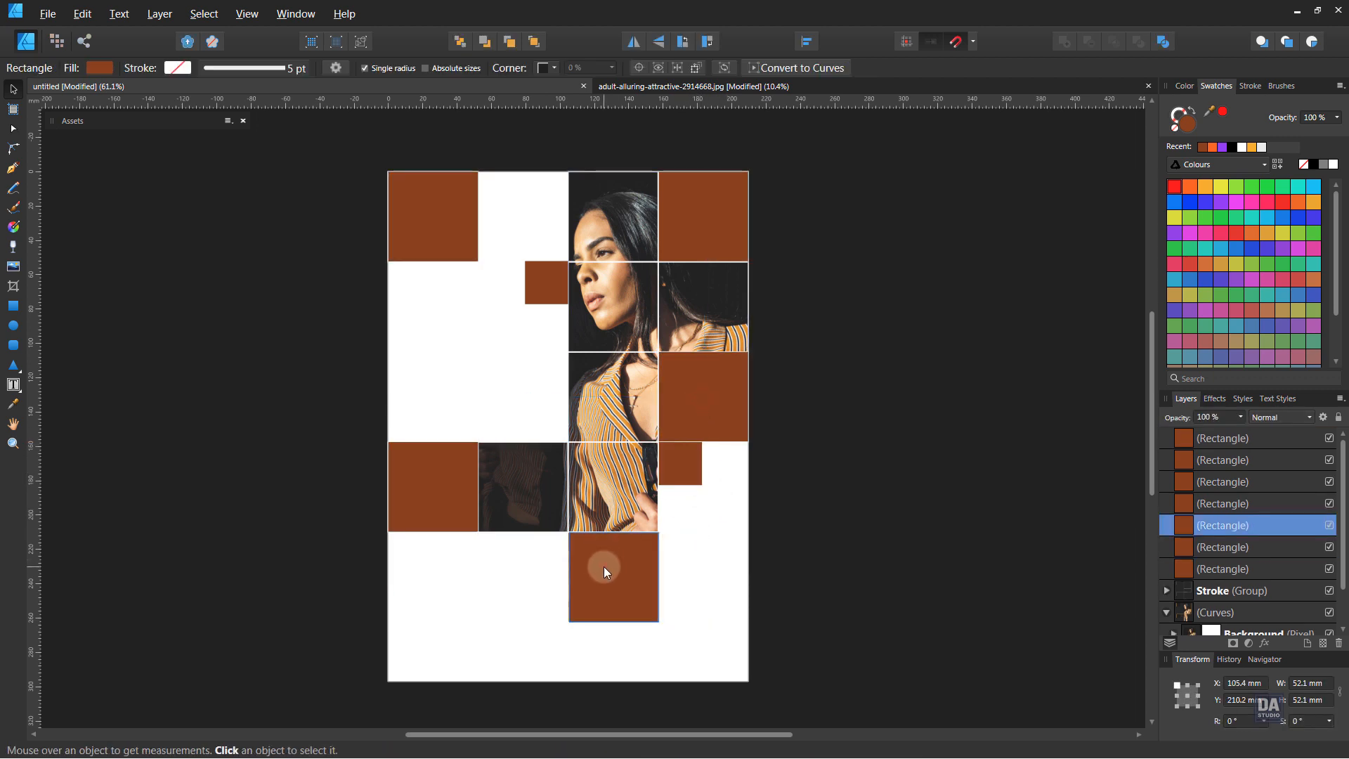
left_click(710, 408, "shift")
left_click(710, 237, "shift")
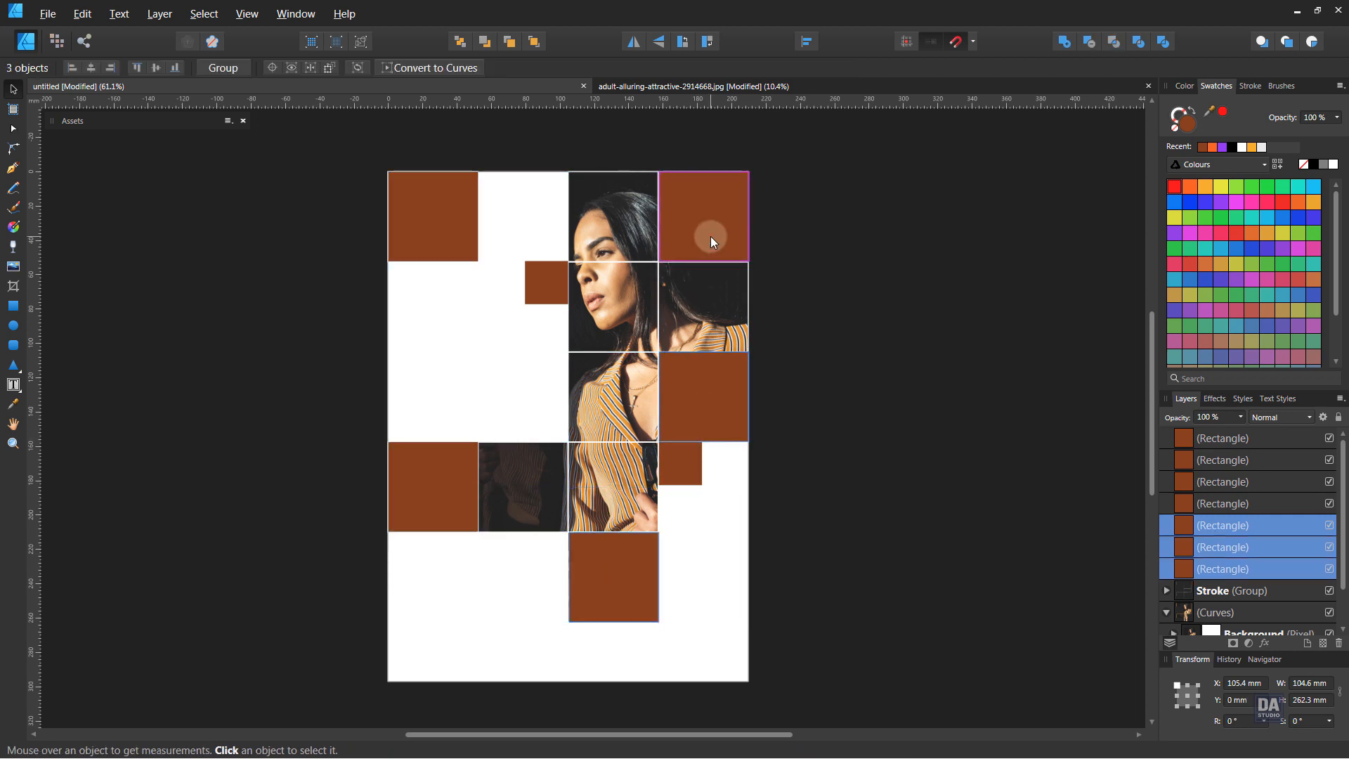
left_click(421, 223, "shift")
left_click_drag(435, 229, 466, 243)
key("ctrl+z")
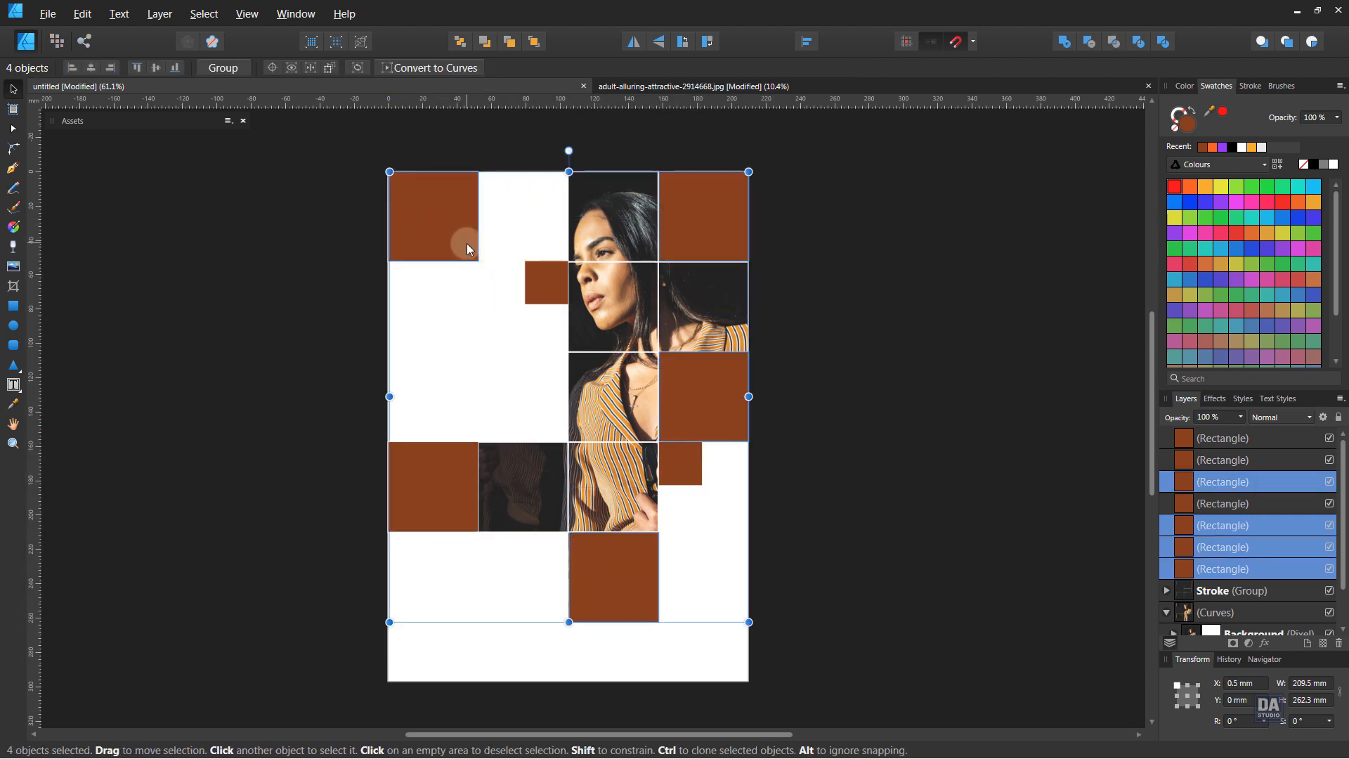
left_click(1240, 417)
left_click_drag(1229, 437, 1196, 436)
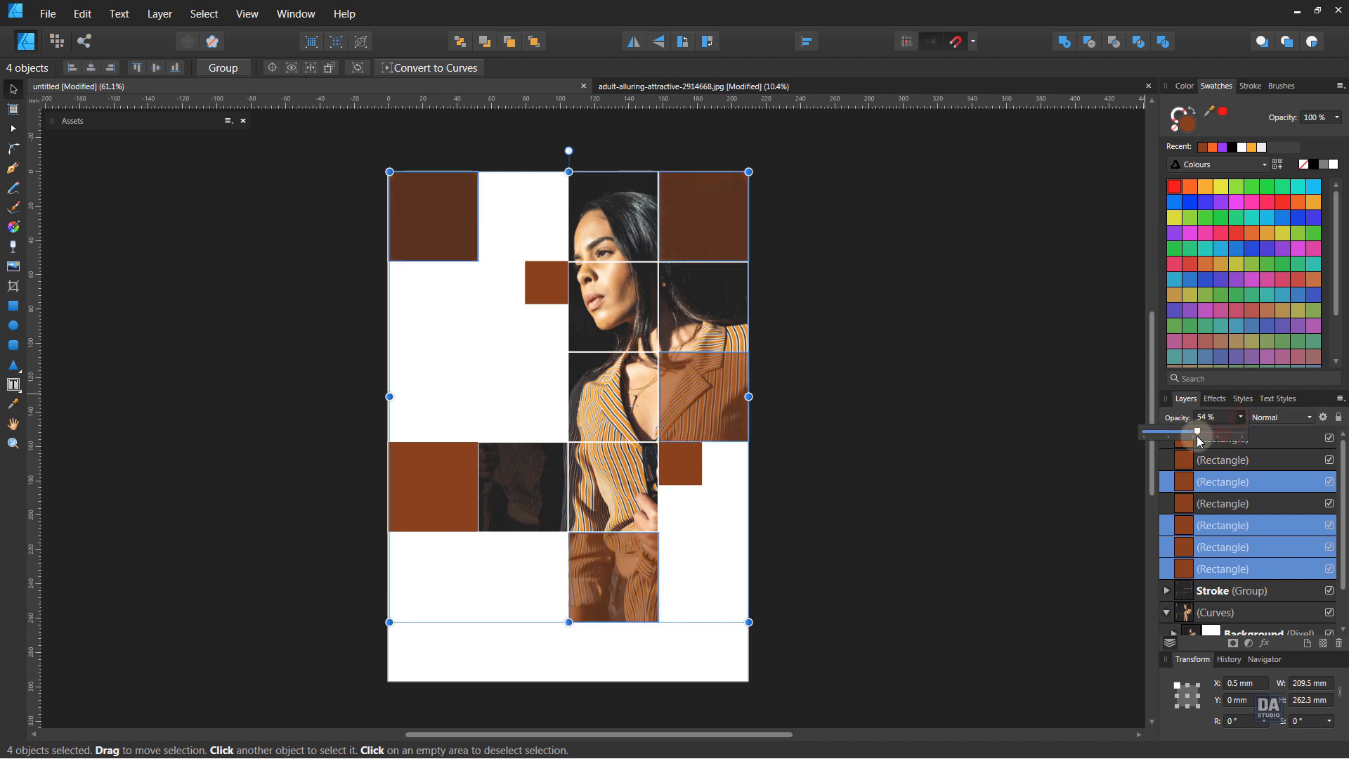
left_click(895, 423)
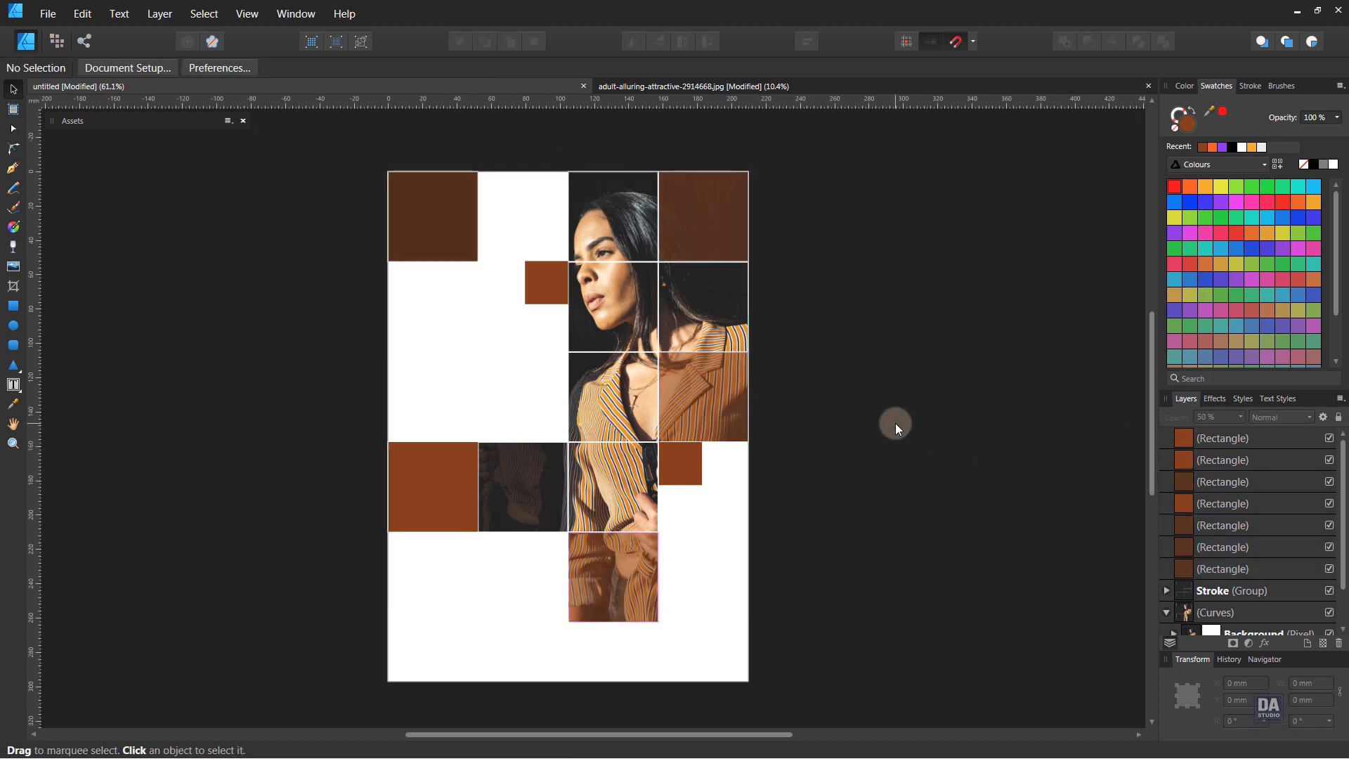
- Align the strokes of all rectangles in the Stroke group to the inside
key("space")
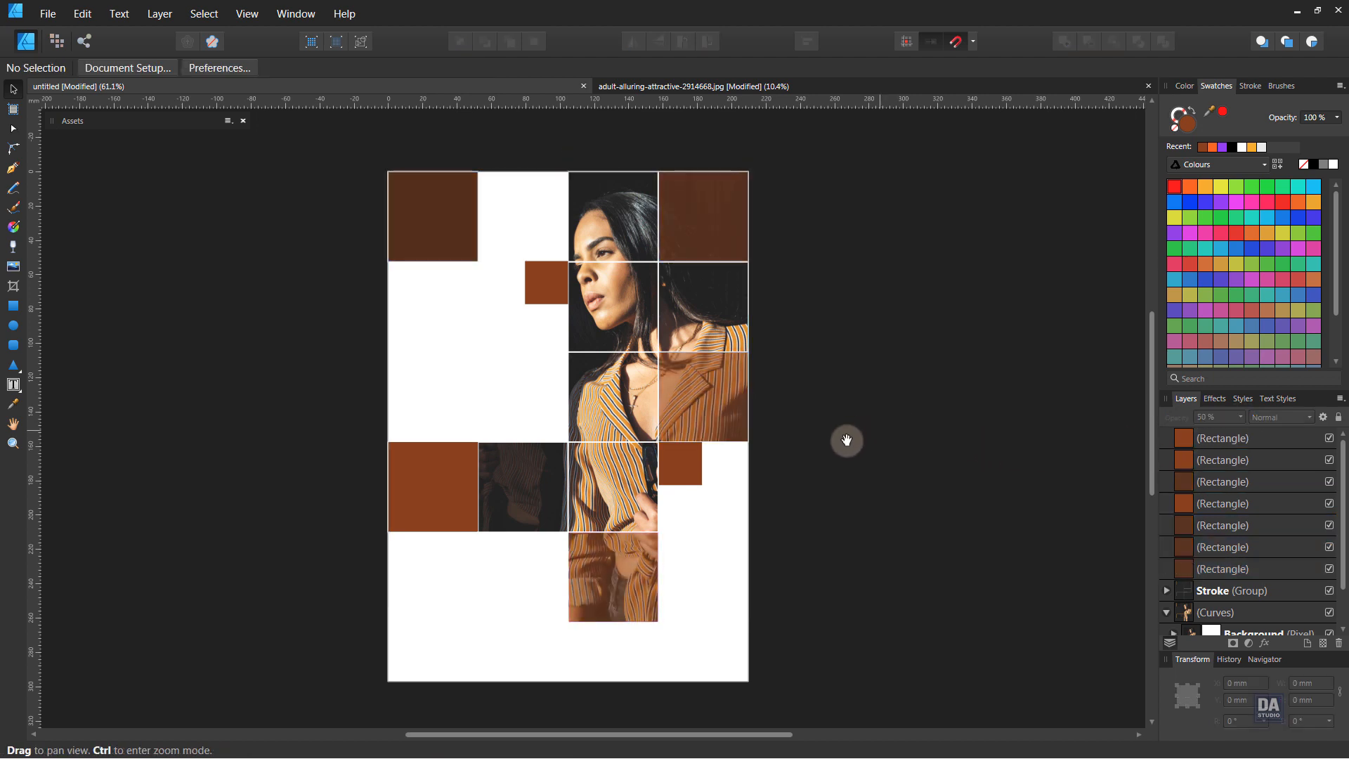
left_click_drag(846, 436, 859, 447)
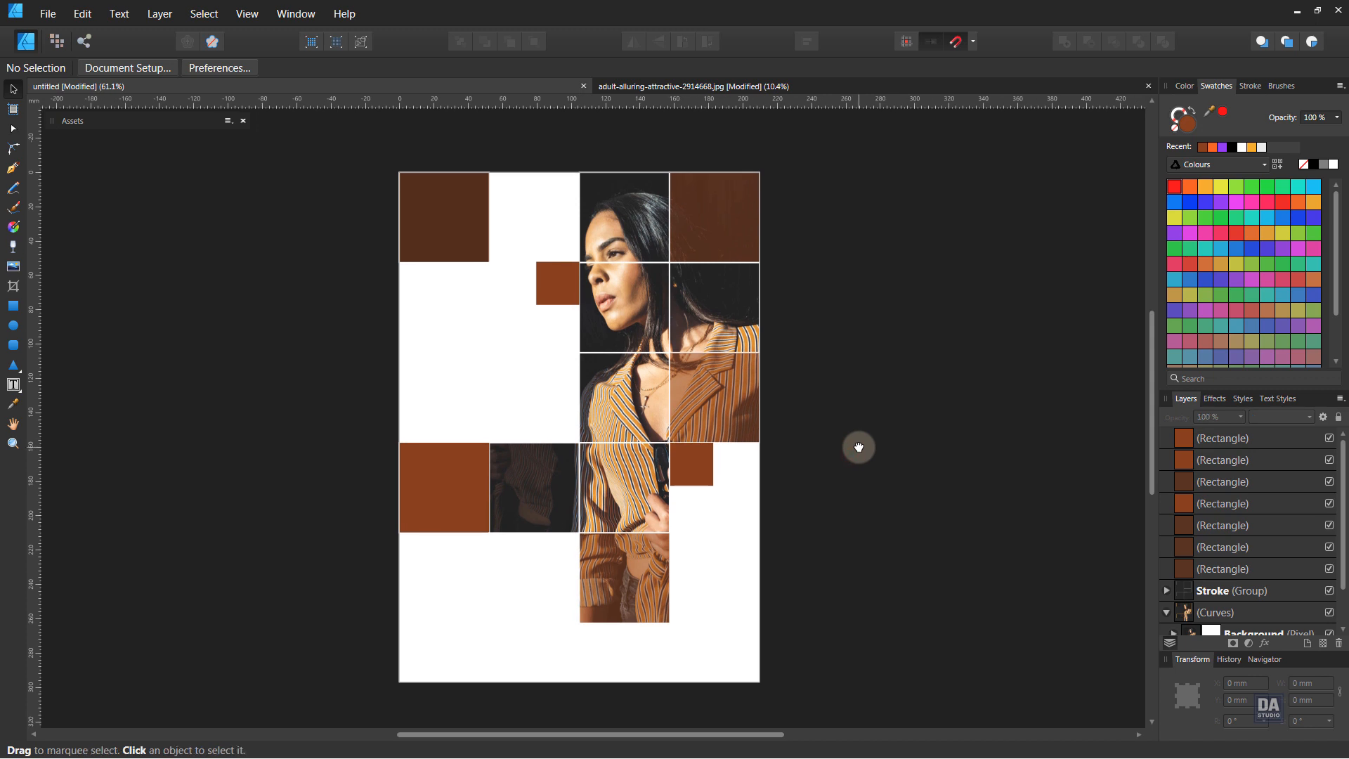
left_click(1177, 590)
left_click(1166, 590)
scroll(1228, 498, "down", 3)
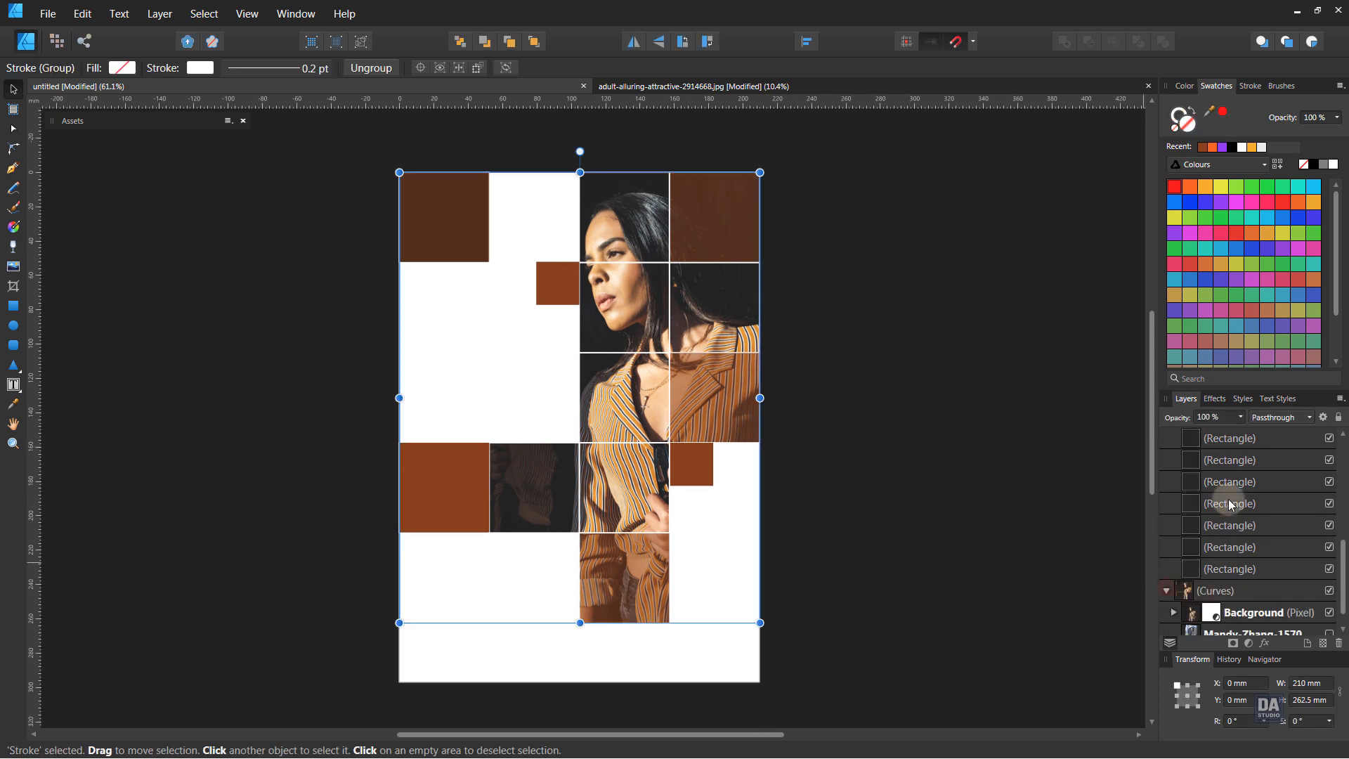
left_click(1219, 569)
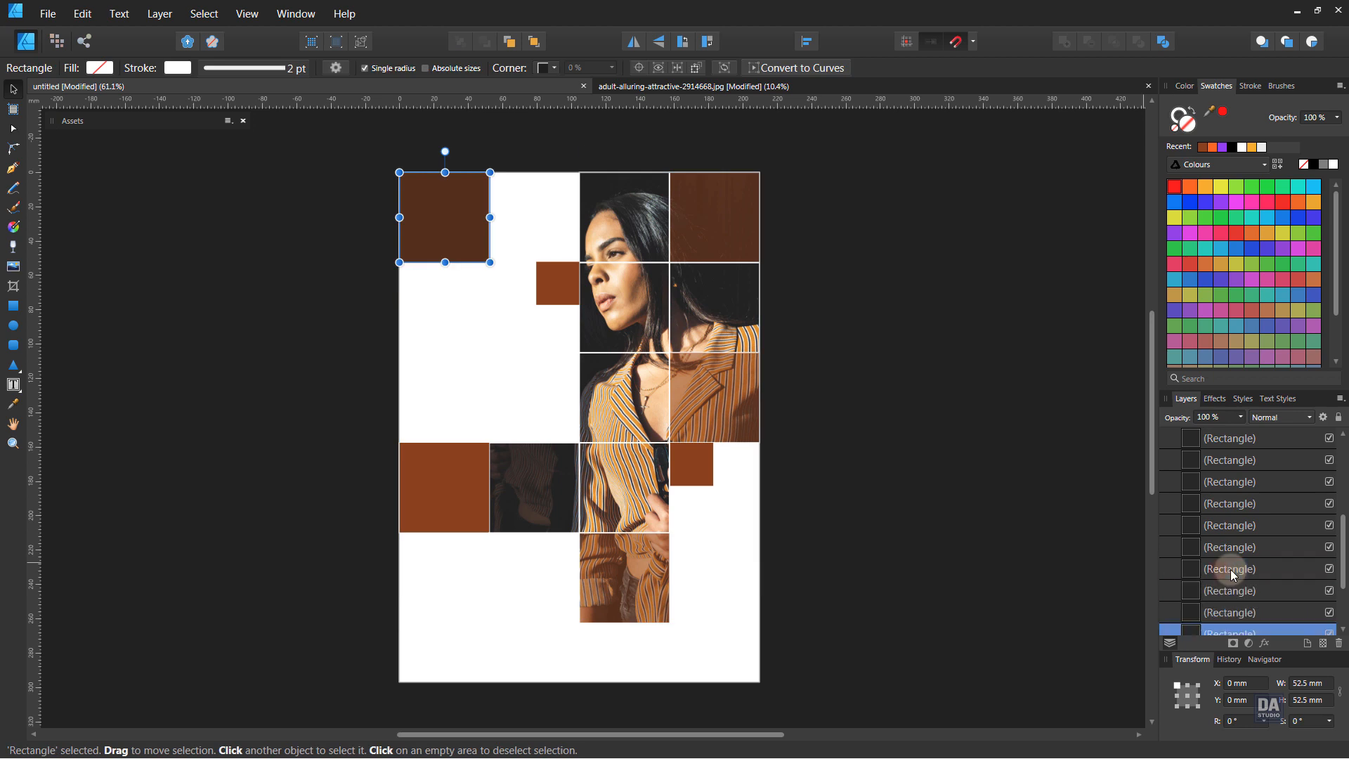
scroll(1229, 567, "up", 3)
left_click(1227, 484, "shift")
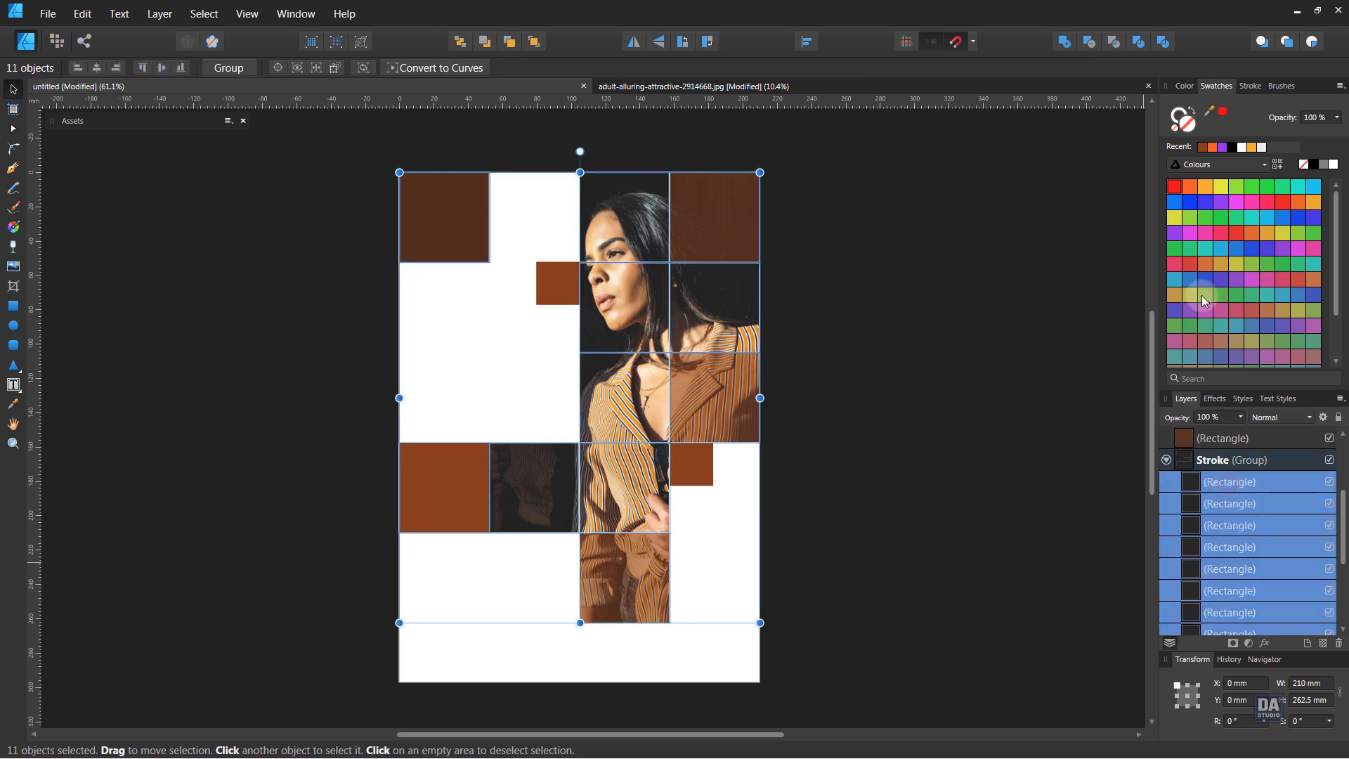
left_click(1252, 87)
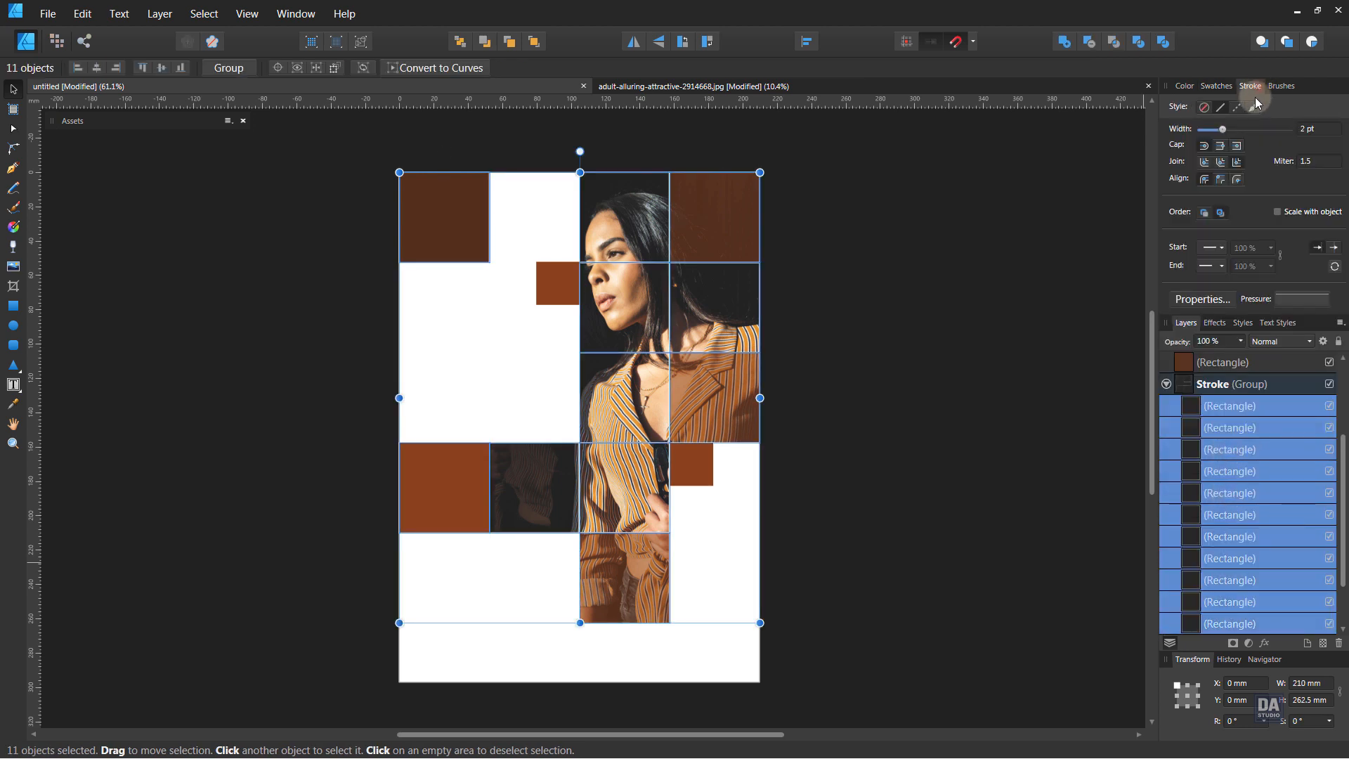
left_click(1219, 183)
left_click(1010, 301)
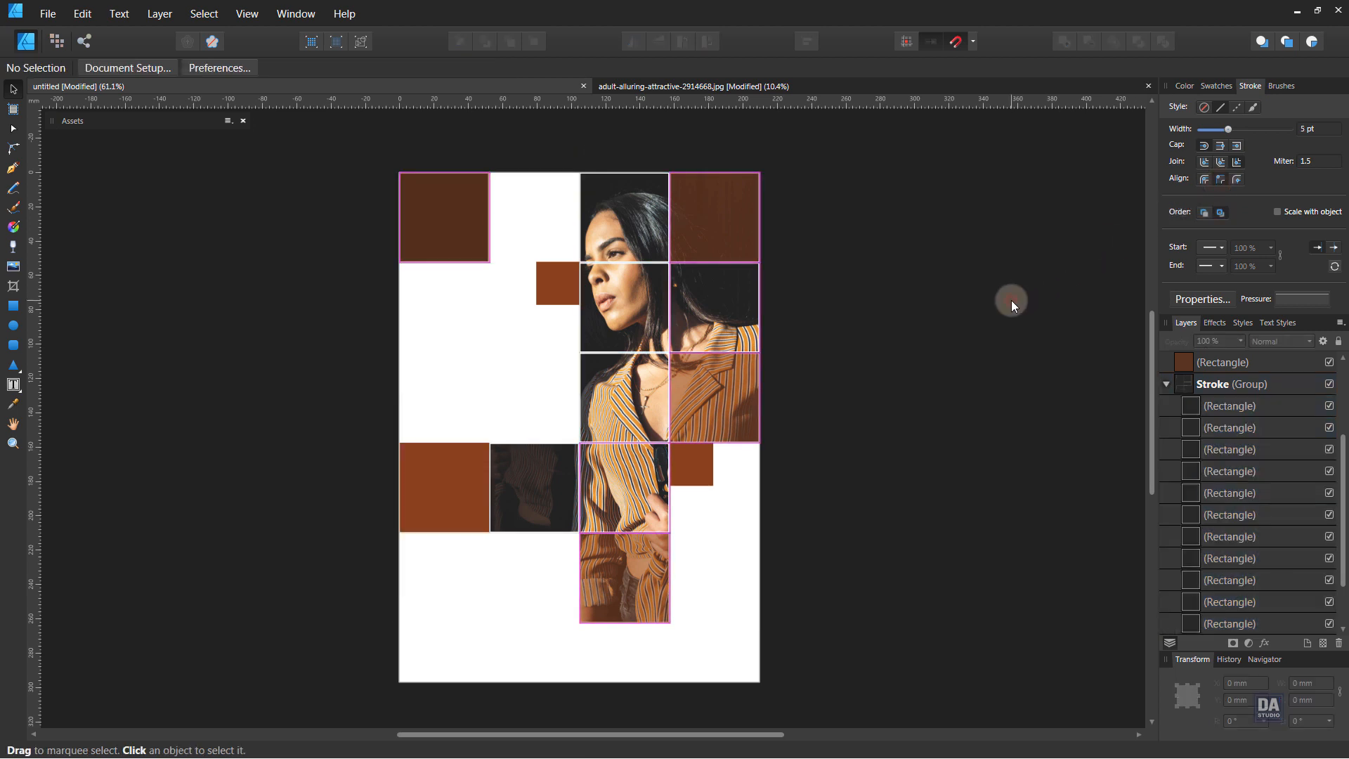
left_click(1167, 383)
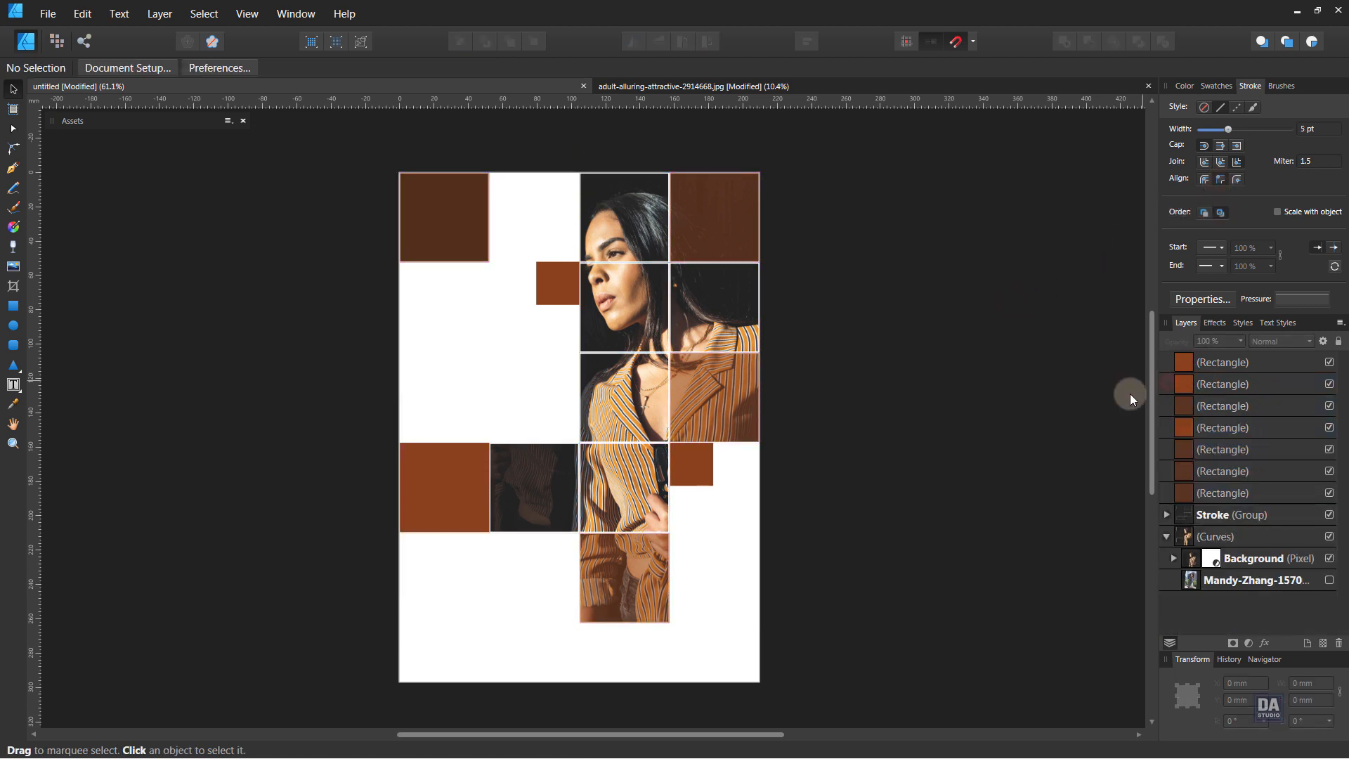
- Group the seven brown rectangles
left_click(1208, 492)
left_click(1240, 361, "shift")
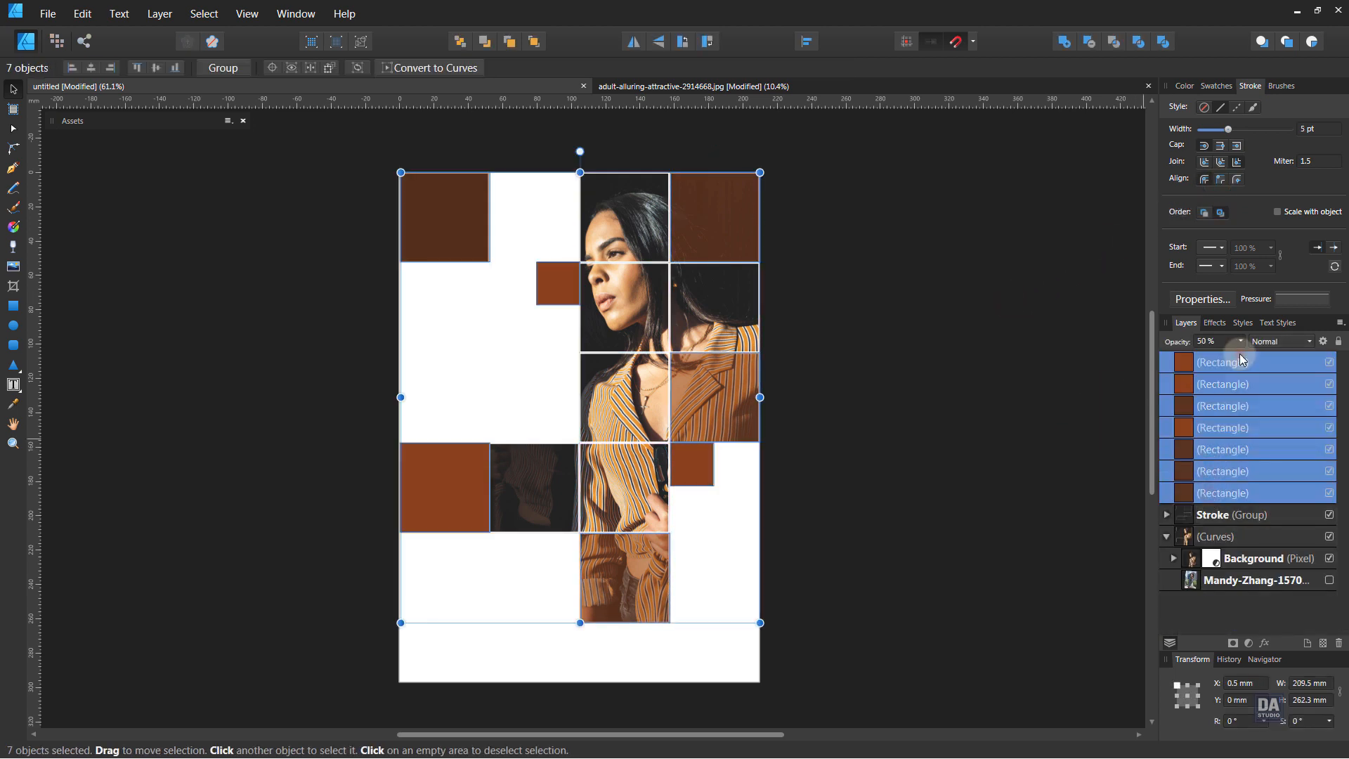
right_click(1234, 376)
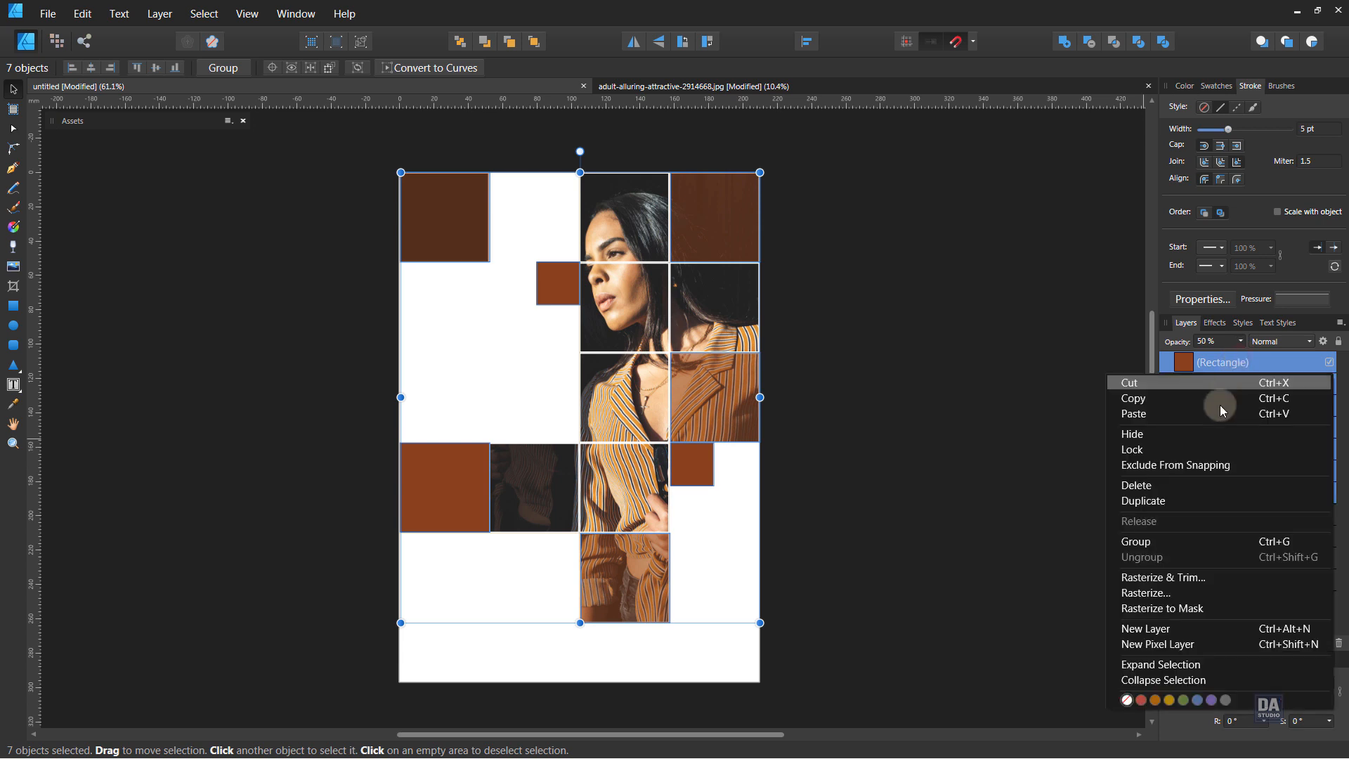
left_click(1191, 541)
left_click(1025, 438)
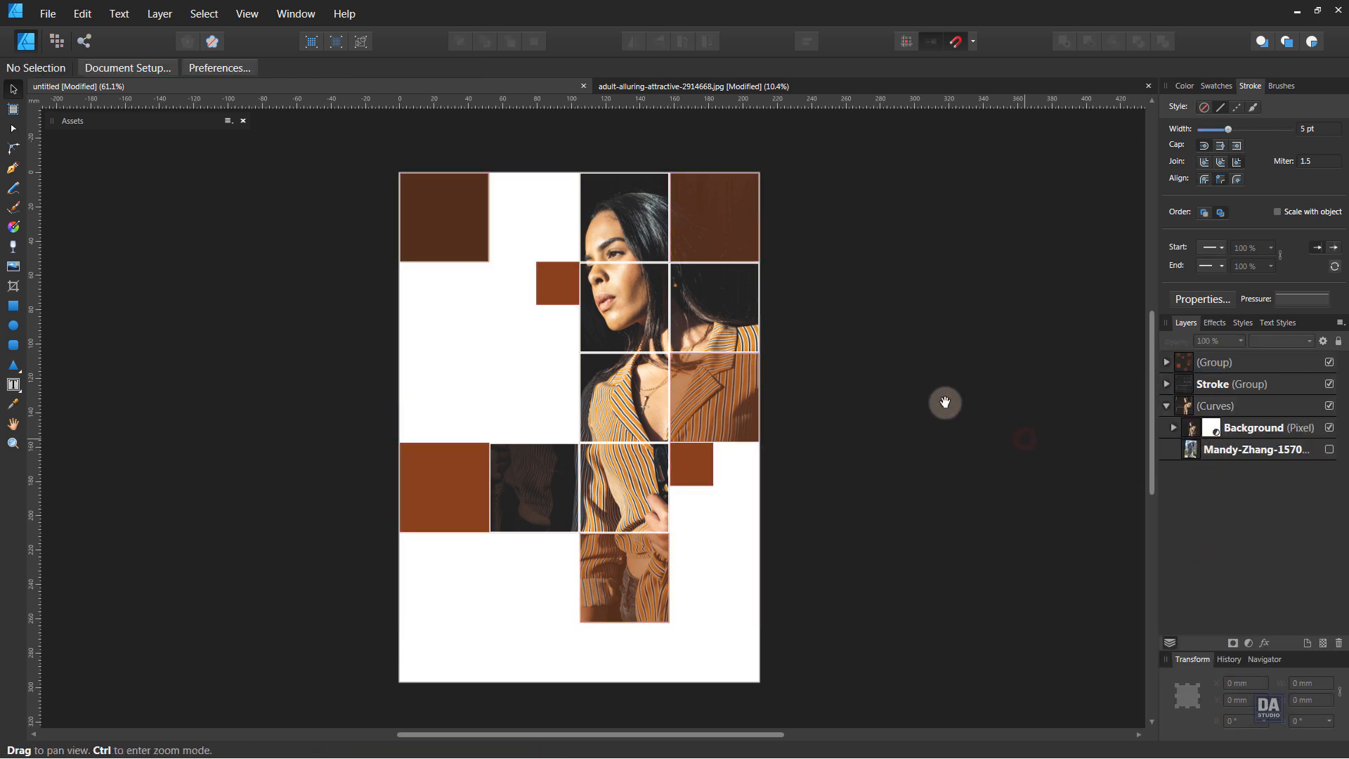
- Copy the small fourth-row brown square to the page's lower-right corner and stretch it into a wide rectangle
left_click_drag(942, 400, 927, 391)
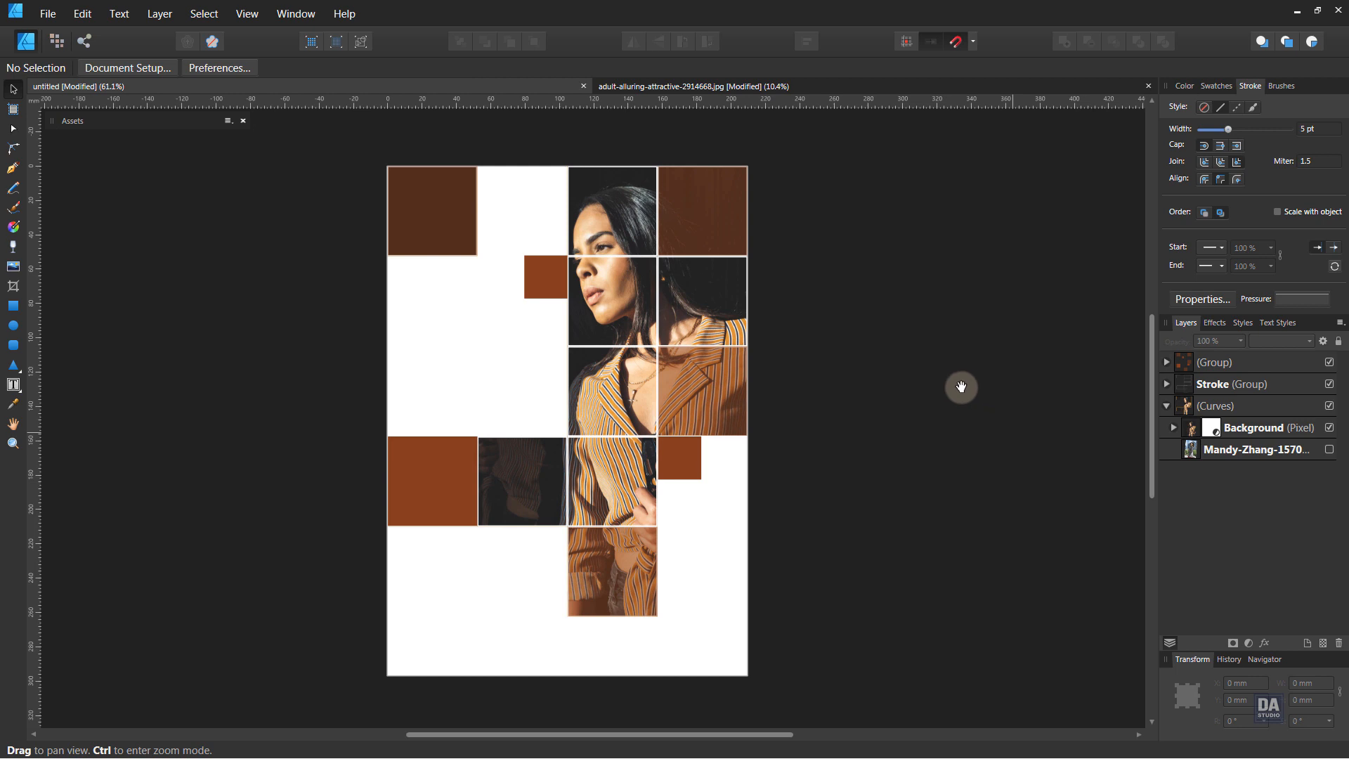
left_click_drag(903, 481, 904, 466)
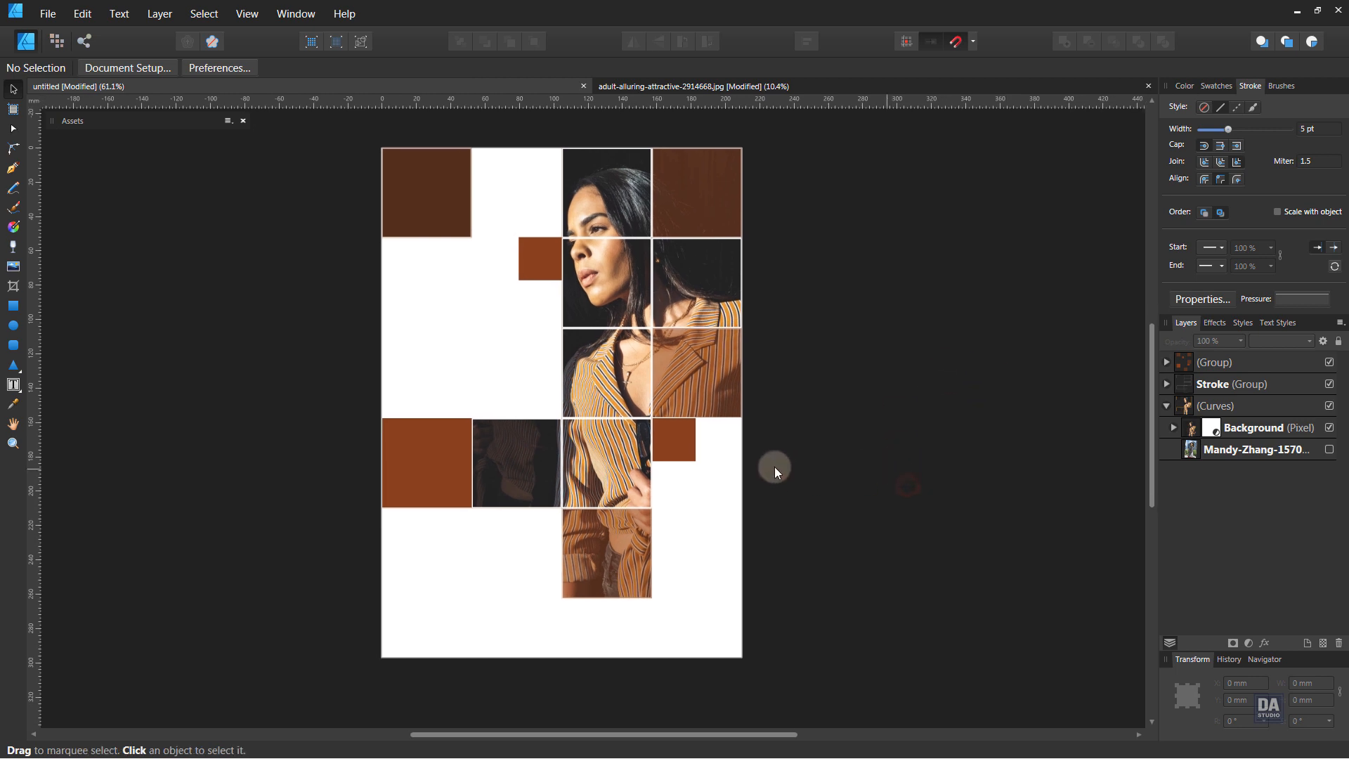
left_click(683, 453)
left_click_drag(684, 453, 741, 634)
left_click_drag(654, 634, 678, 605)
left_click(830, 604)
left_click_drag(819, 477, 913, 494)
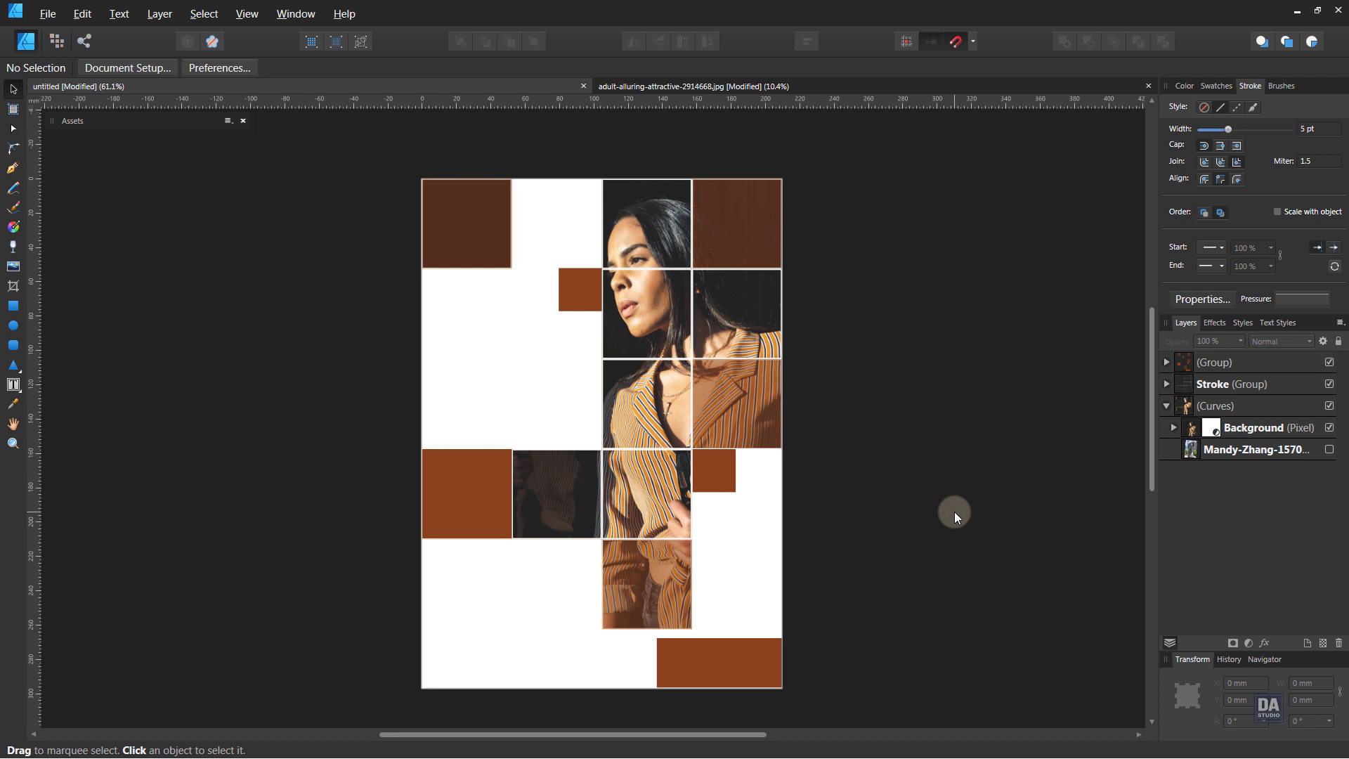
- Move the Stroke group above the group of brown rectangles in the layer order
left_click(1212, 391)
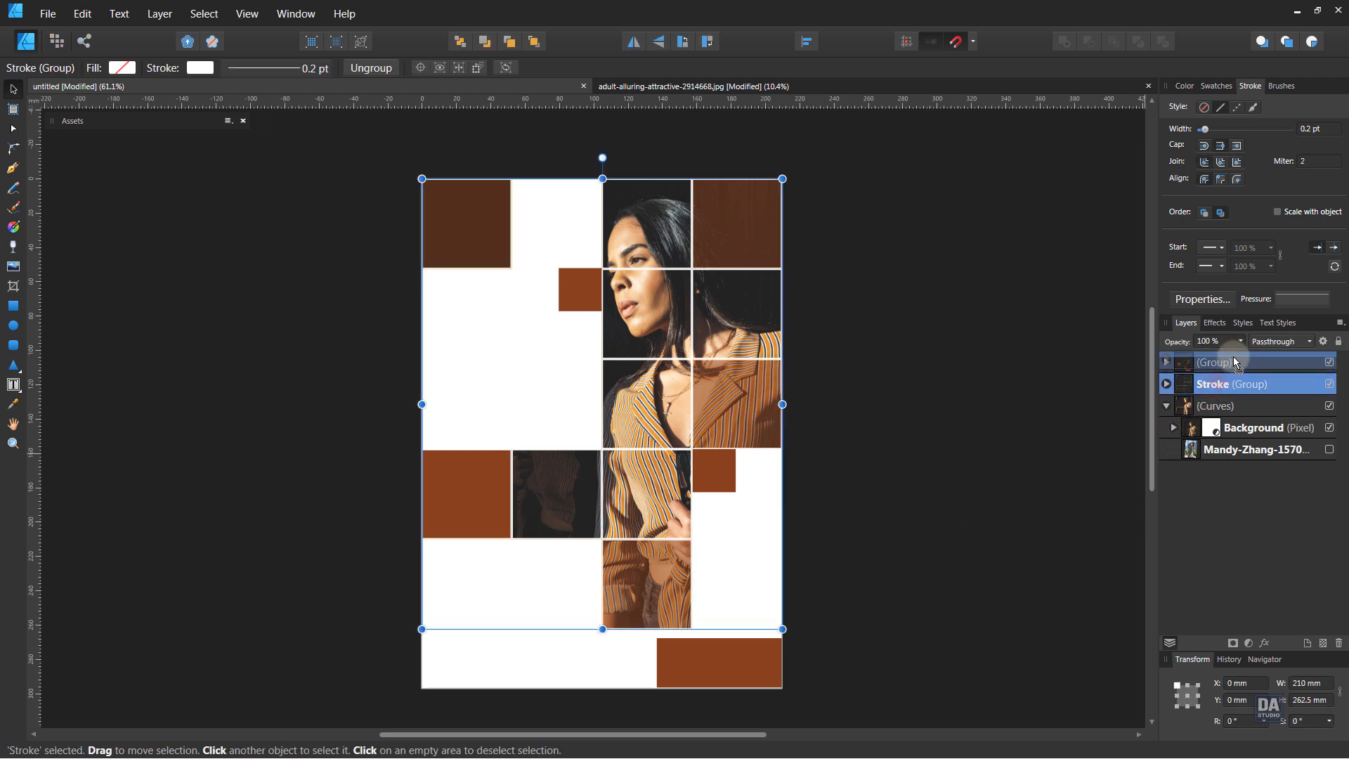
left_click_drag(1237, 358, 1237, 358)
left_click(970, 441)
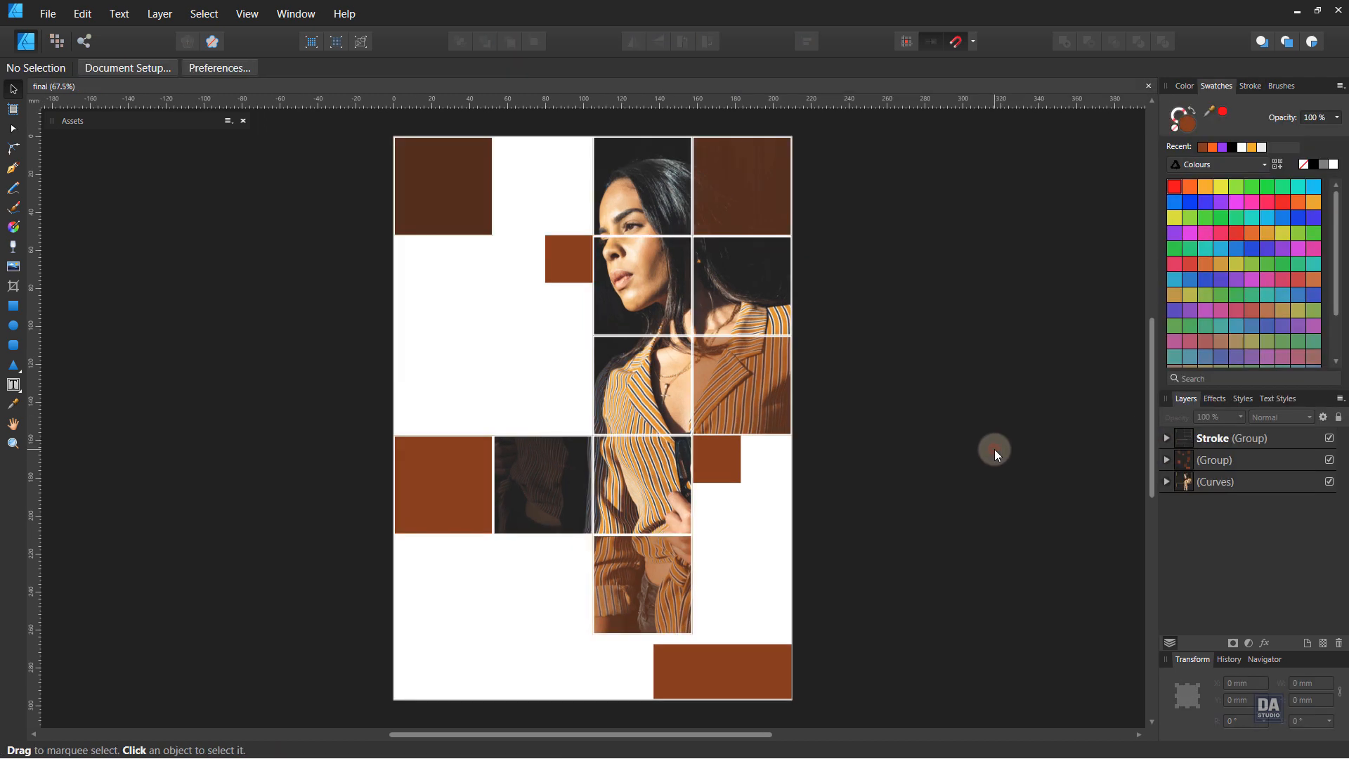
left_click(993, 449)
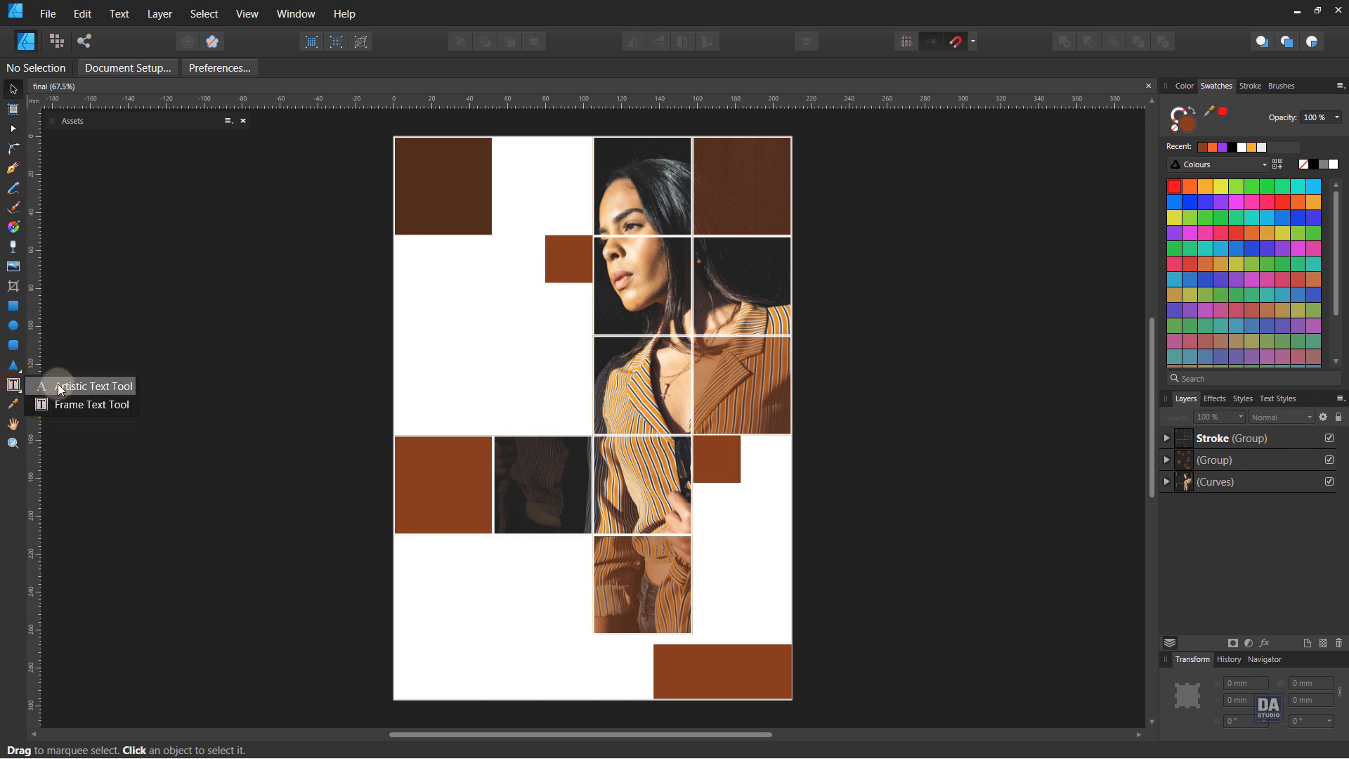
- Add the artistic text "PLACE YOUR TEXT HERE" below the leftmost fourth-row brown square
left_click(53, 385)
left_click(409, 561)
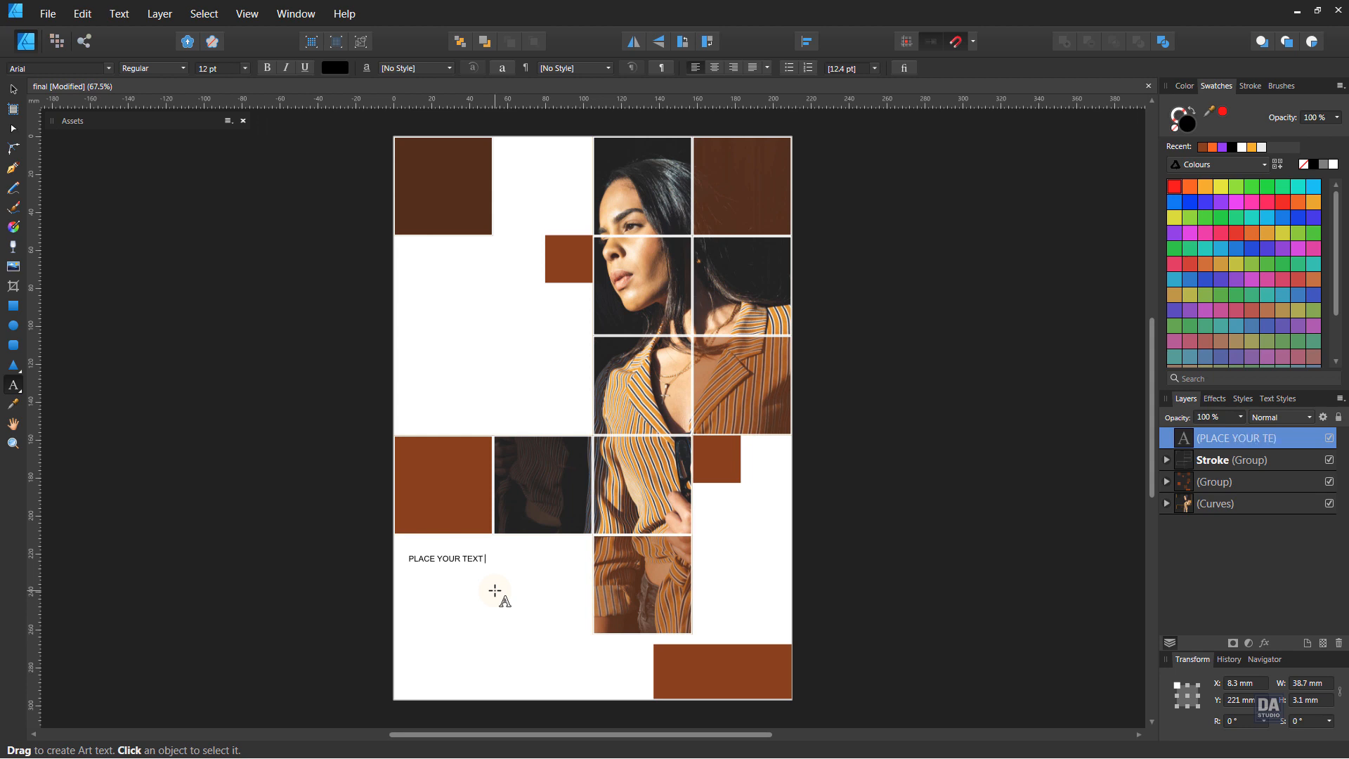
key("Escape")
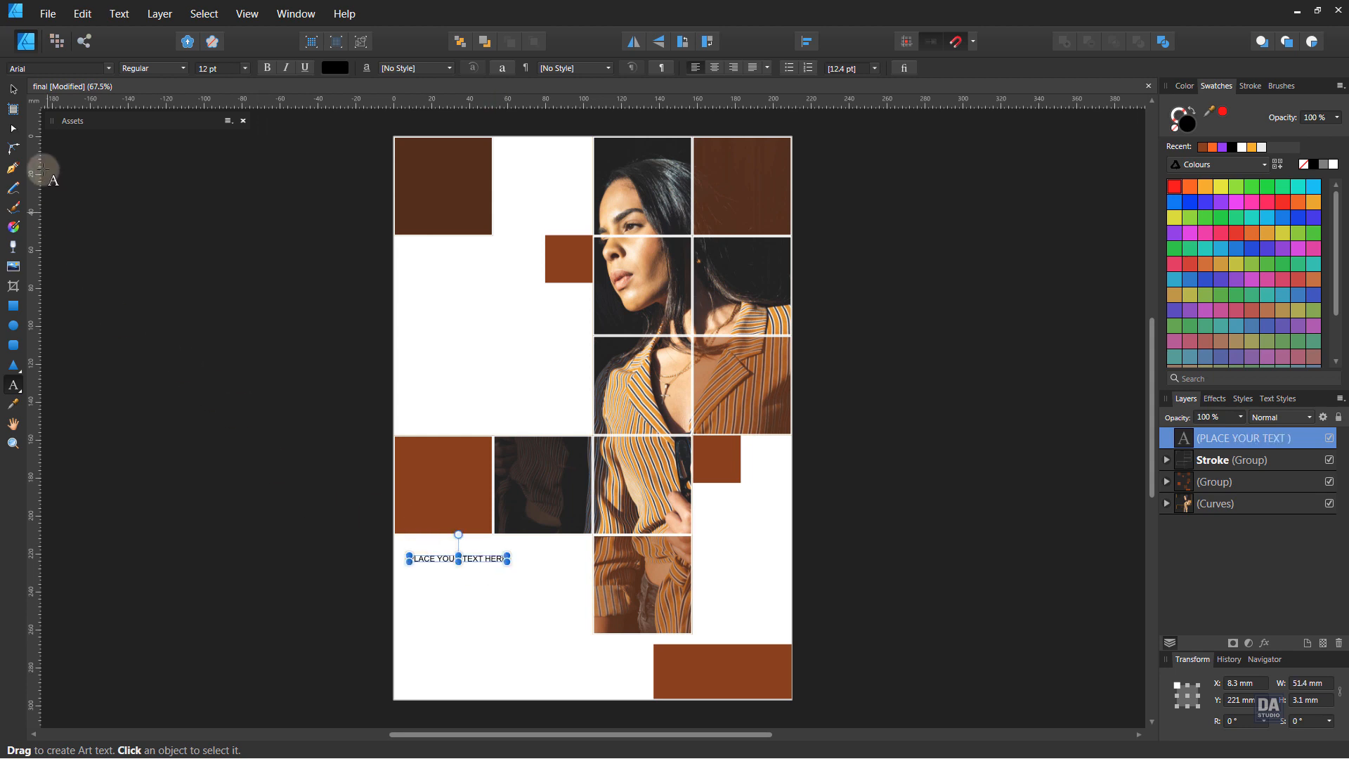
left_click(13, 89)
- Set the text's font to Bebas Neue
left_click(52, 68)
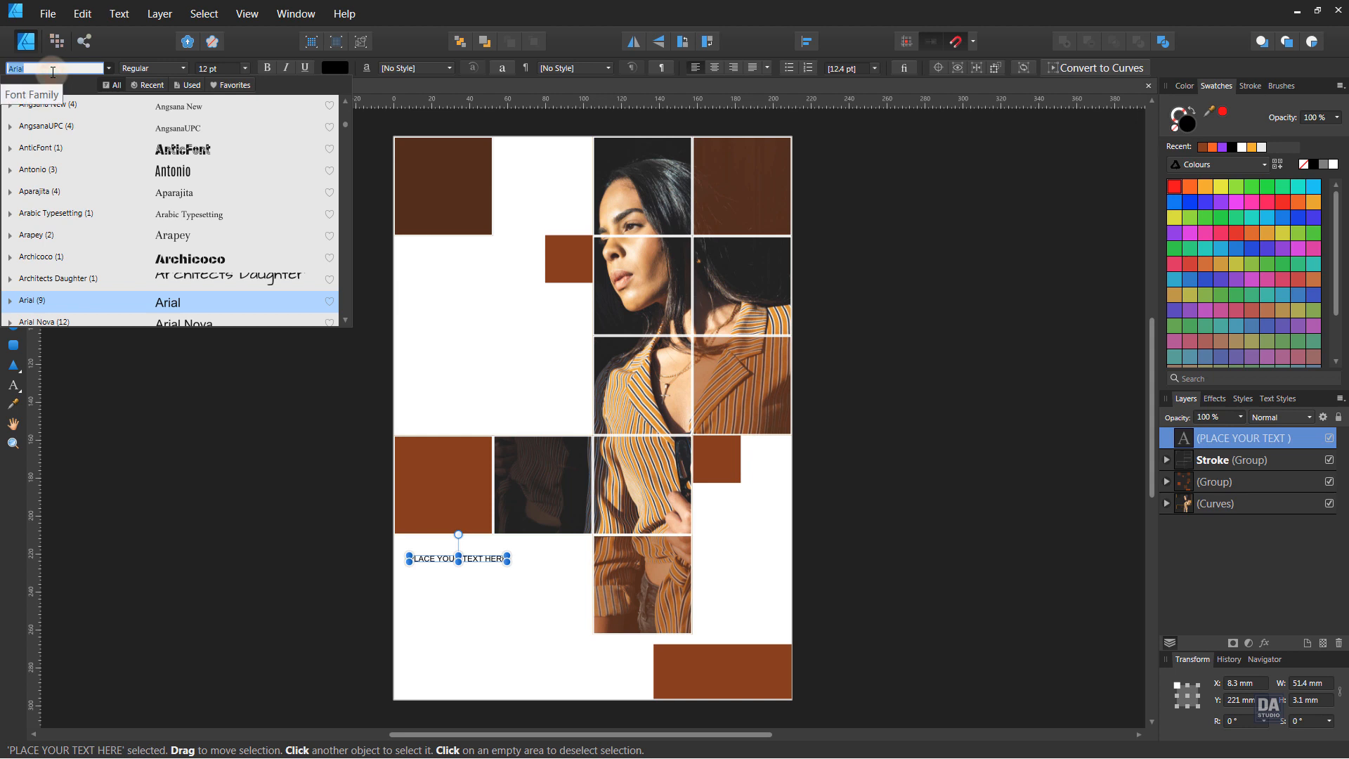
type("beba")
key("Return")
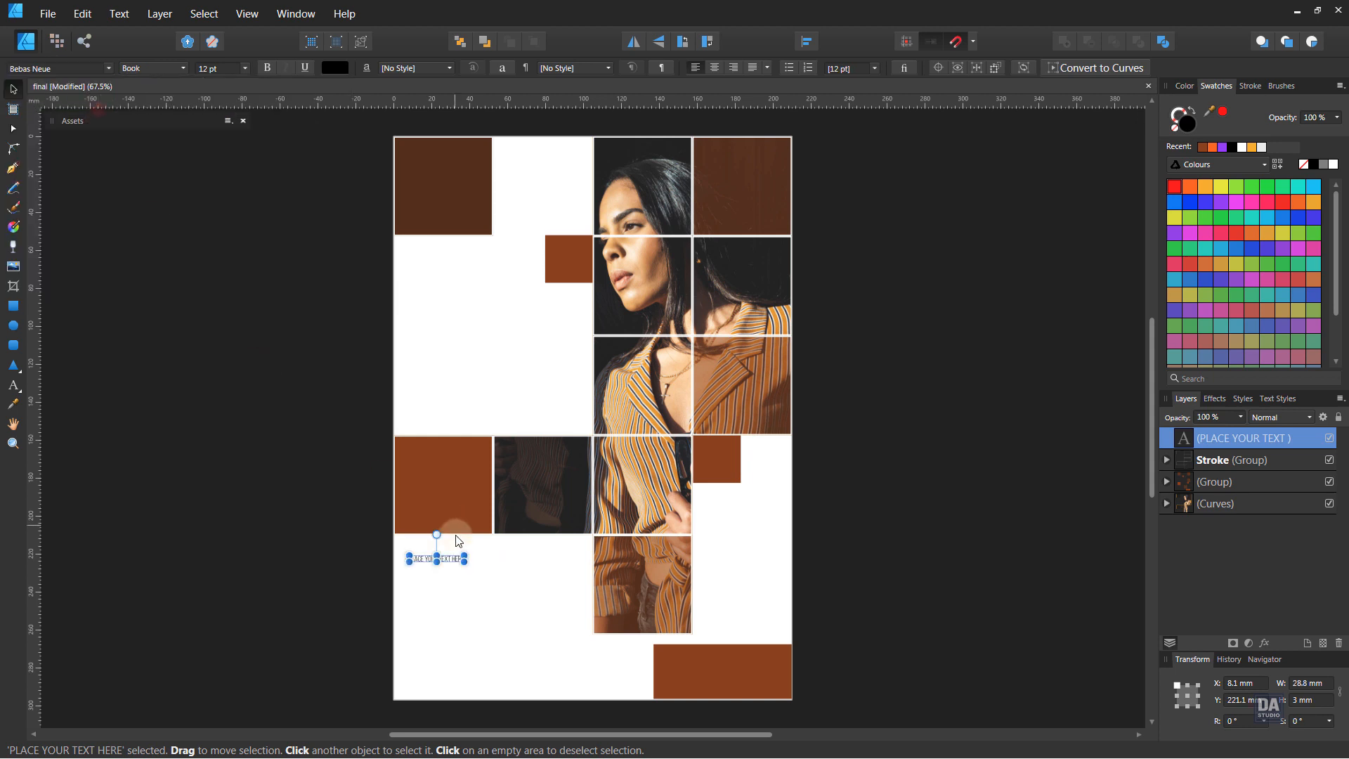
- Enlarge the "PLACE YOUR TEXT HERE" heading to about 80 mm wide and set its font style to Regular
left_click_drag(467, 562, 559, 563)
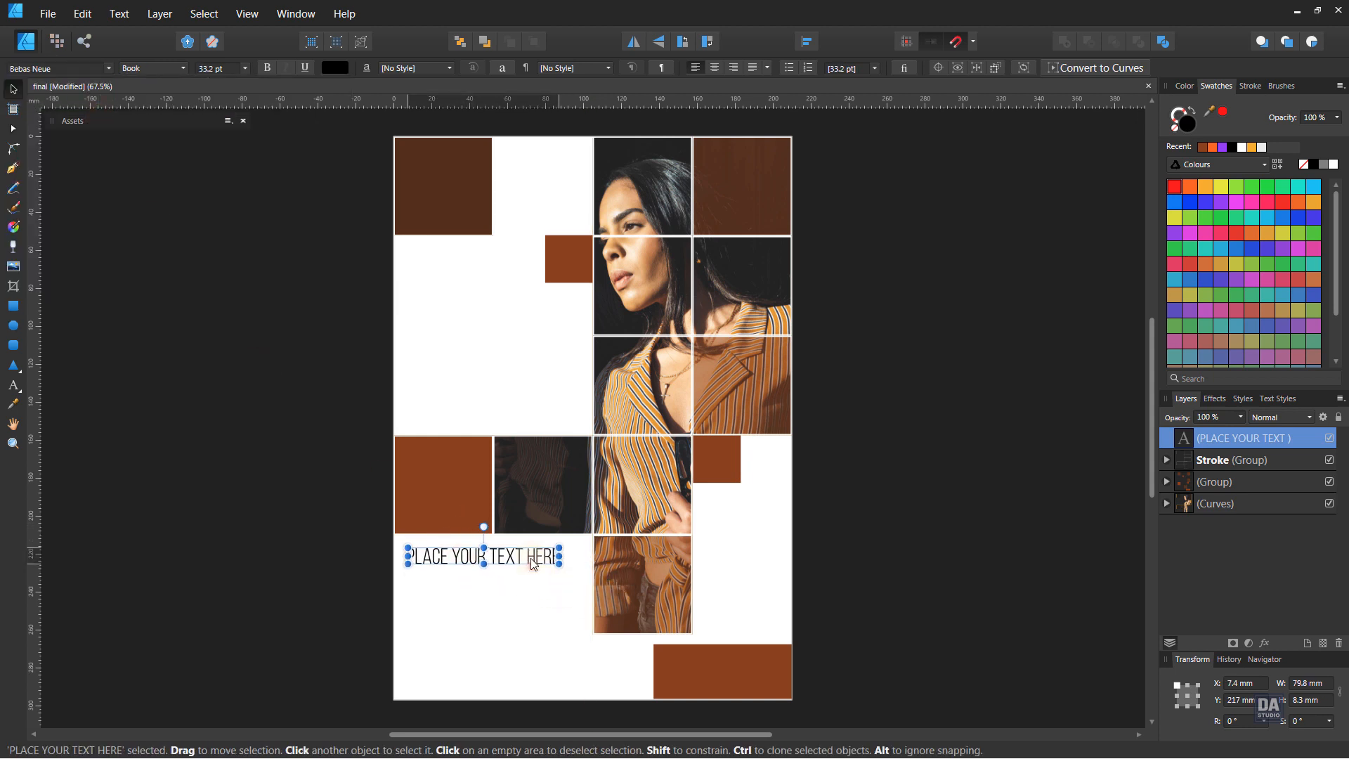
left_click(160, 69)
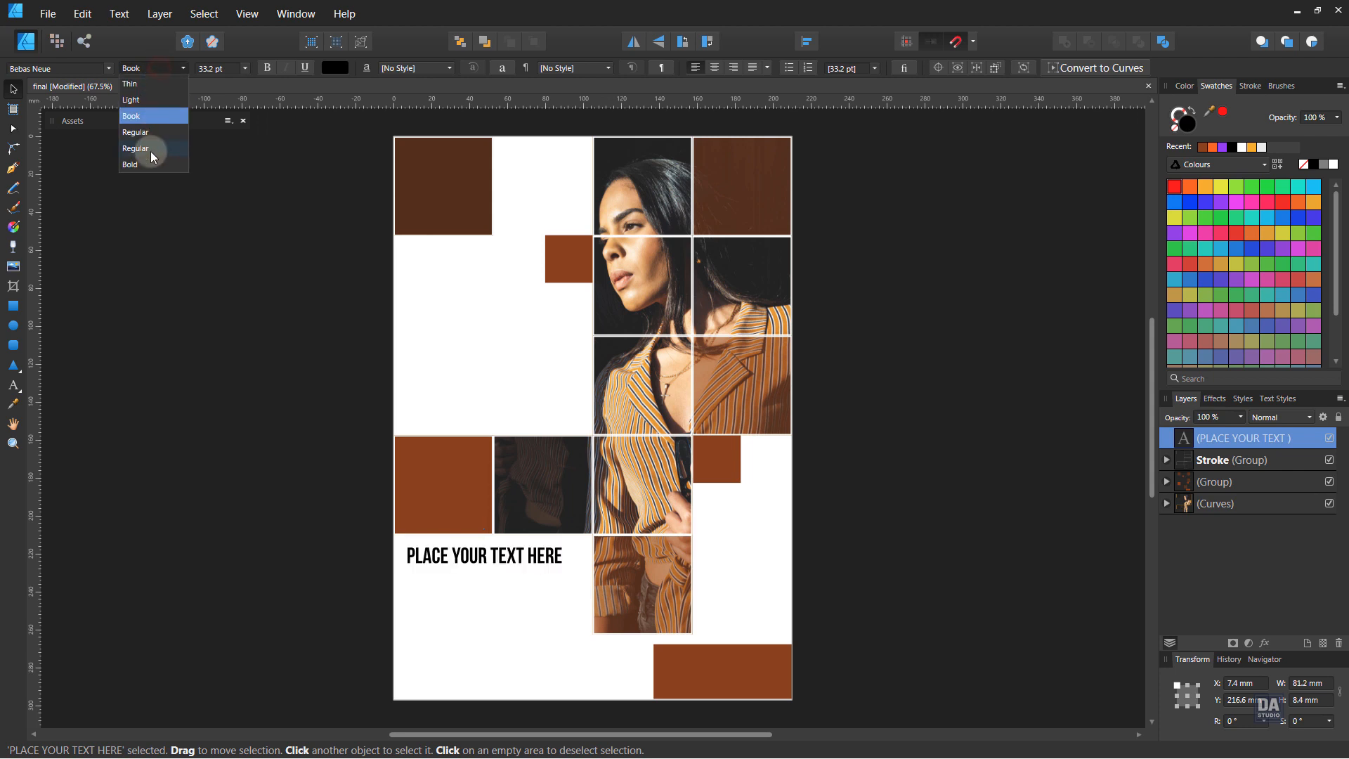
left_click(151, 144)
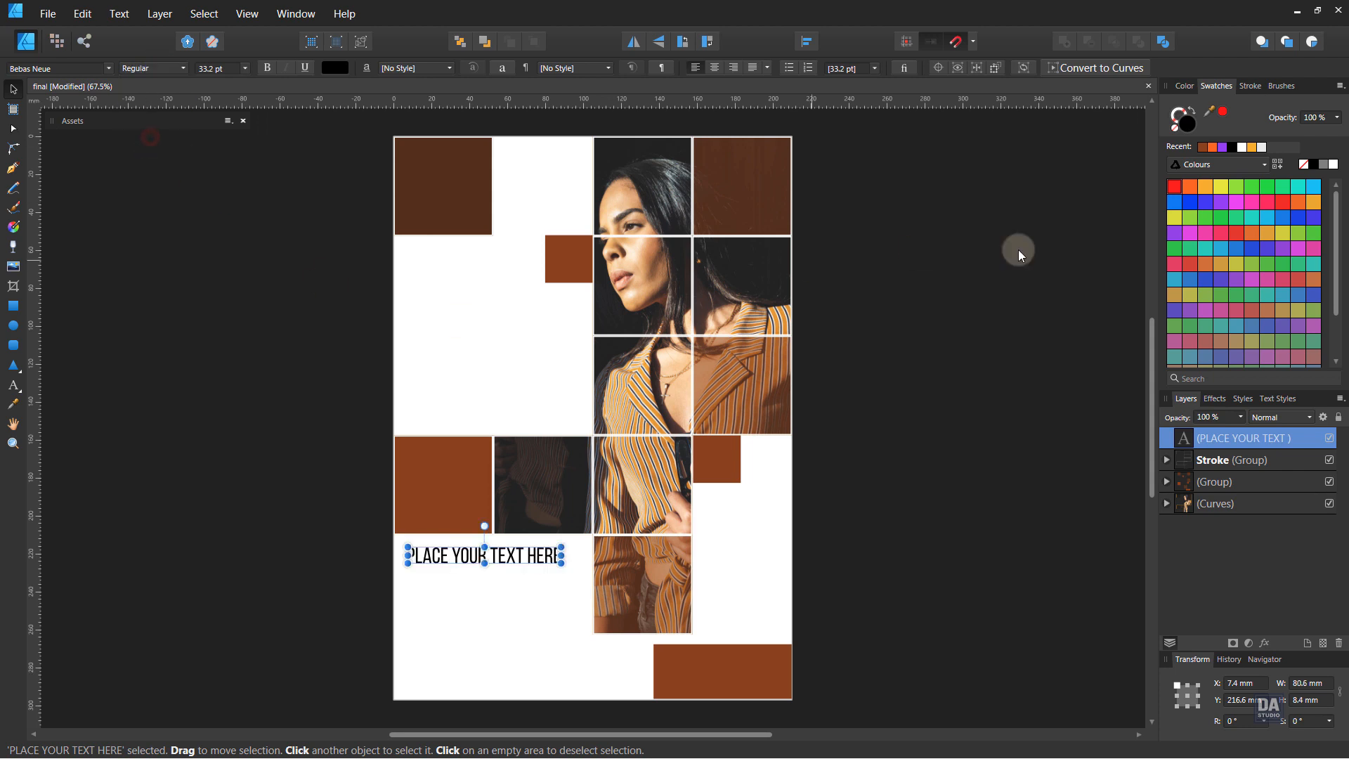
- Colour the "PLACE YOUR TEXT HERE" heading brown and nudge it slightly up and left
left_click(1201, 147)
scroll(437, 624, "up", 4)
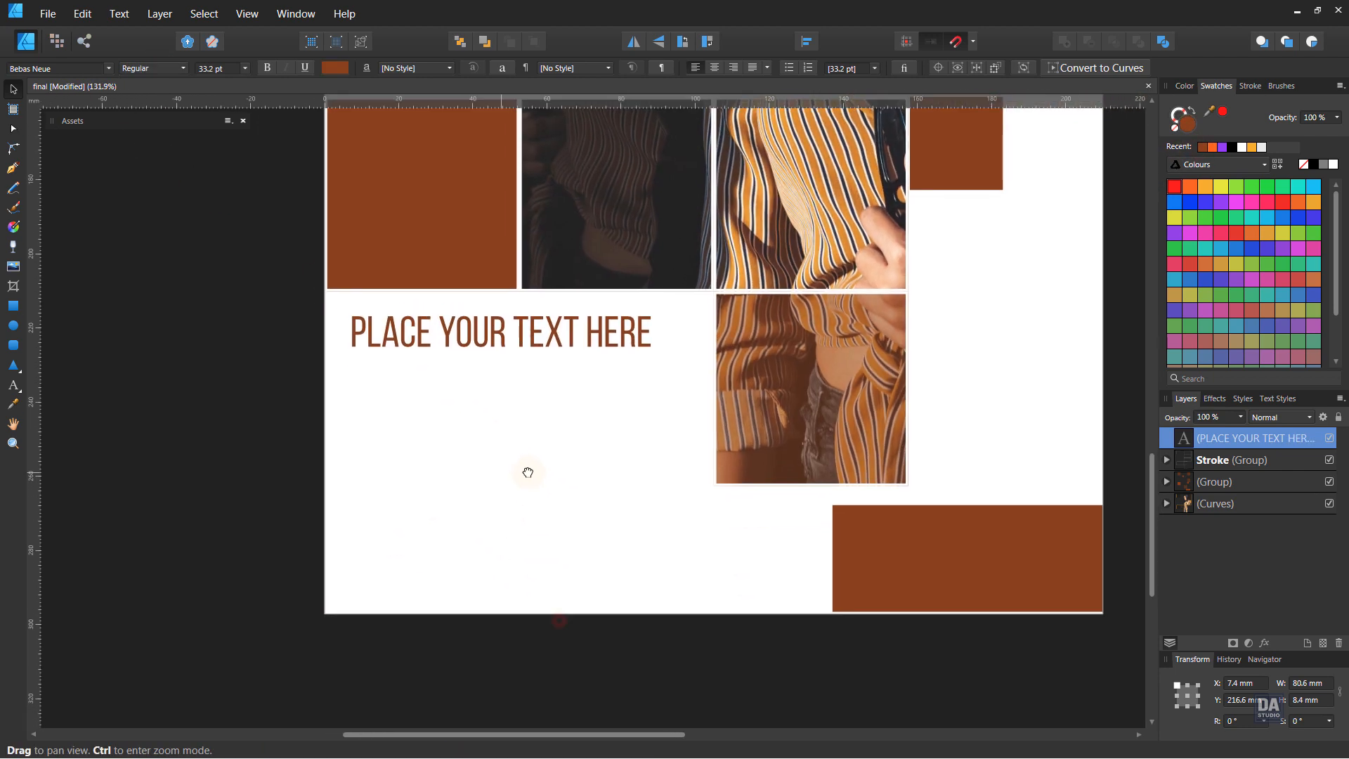
left_click_drag(530, 340, 522, 340)
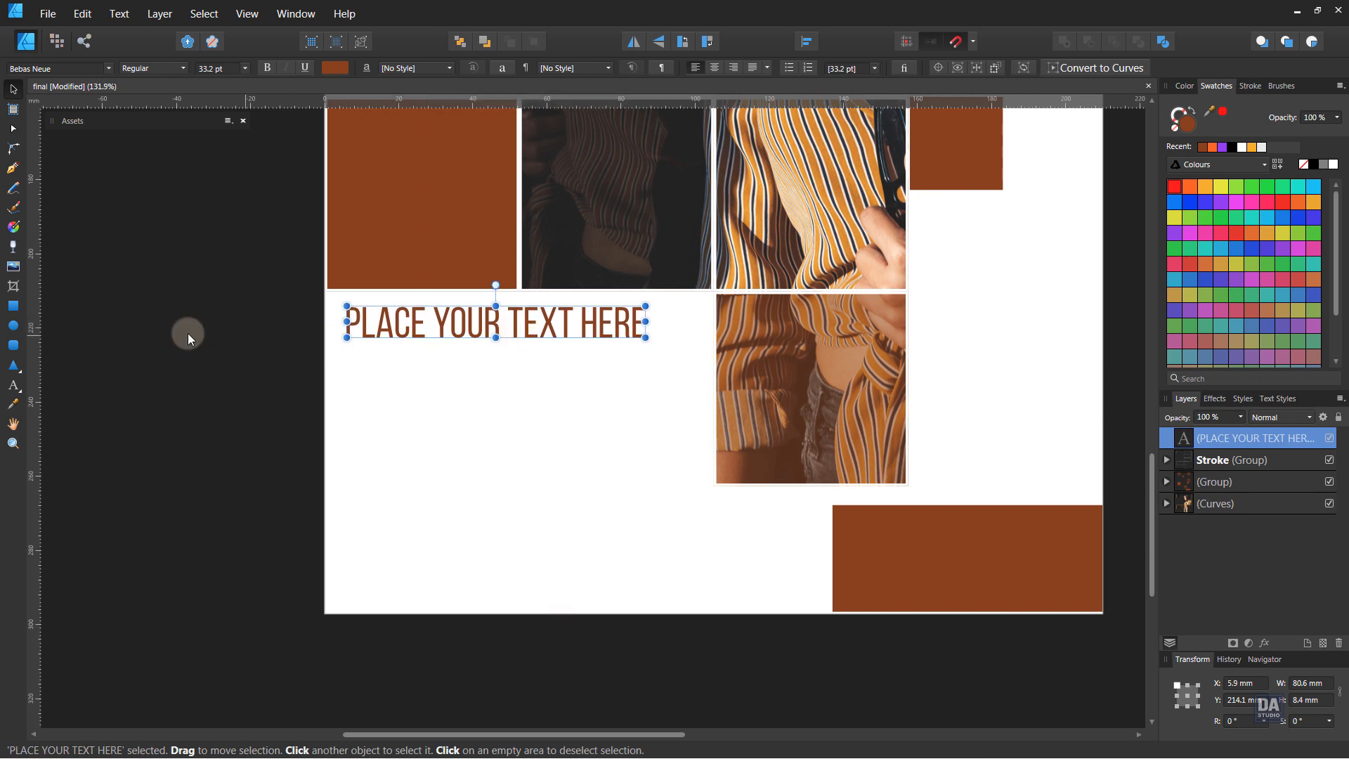
- Draw a text frame about 88 × 43 mm directly below the "PLACE YOUR TEXT HERE" heading, aligned to its start
left_click(13, 384)
left_click(91, 406)
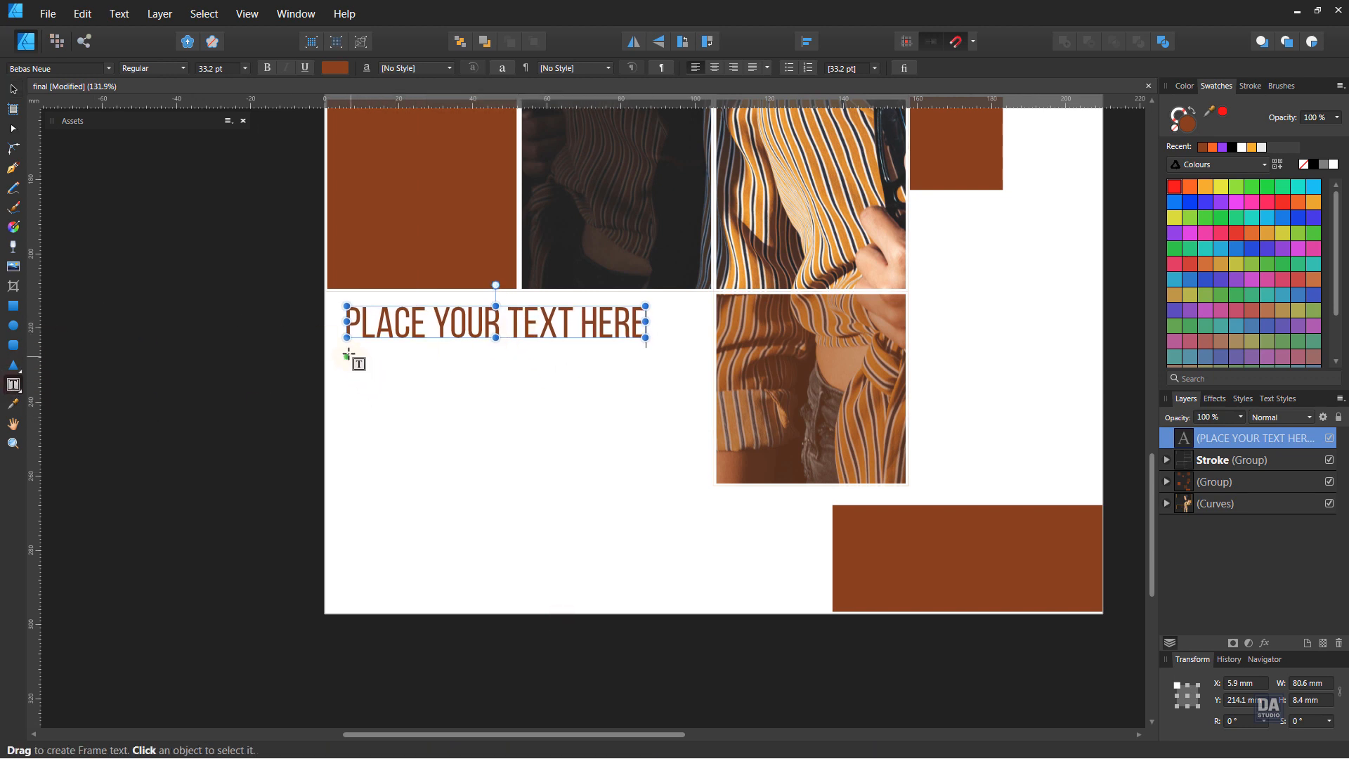
left_click_drag(347, 351, 670, 510)
key("v")
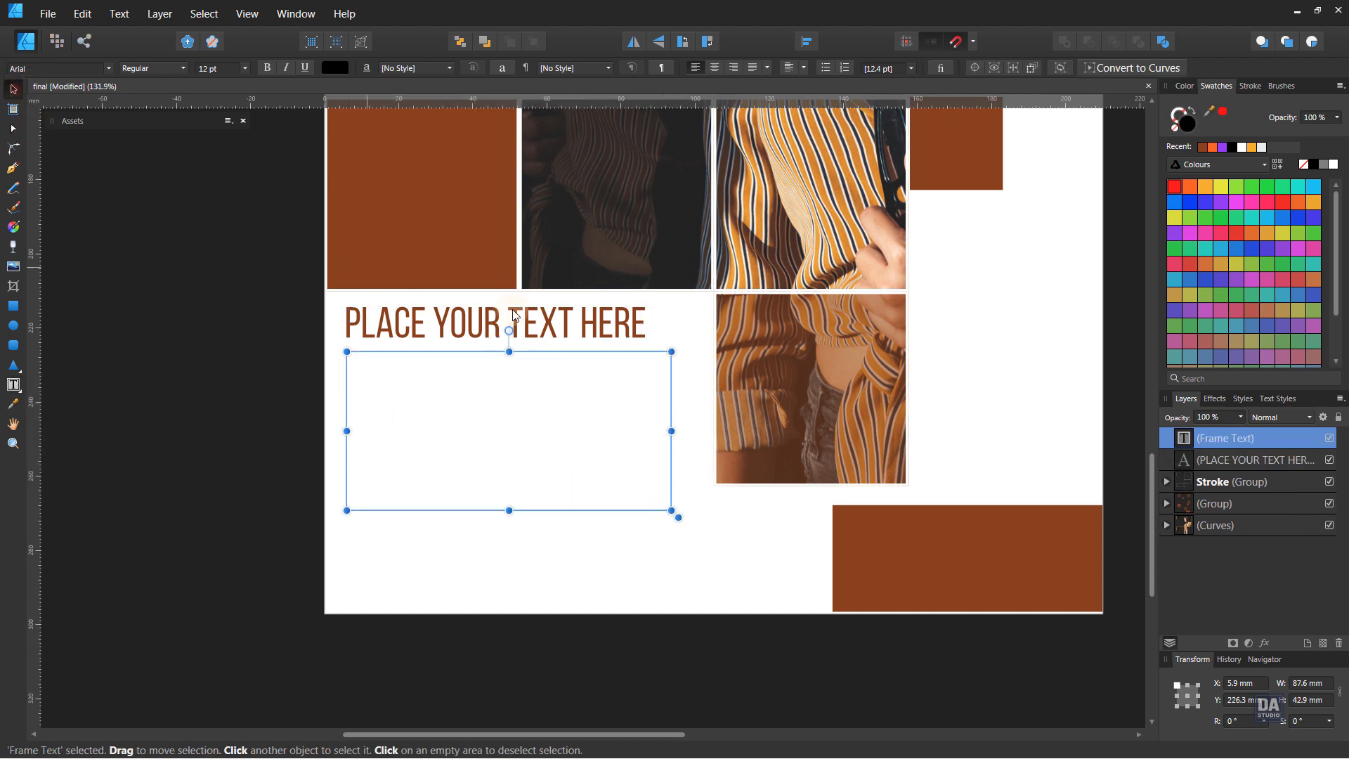
- Move the heading and the empty text frame together about 4 mm to the right
left_click(509, 319, "shift")
left_click_drag(509, 319, 523, 320)
- Fill the empty text frame below the heading with filler text
left_click(510, 450)
left_click(119, 14)
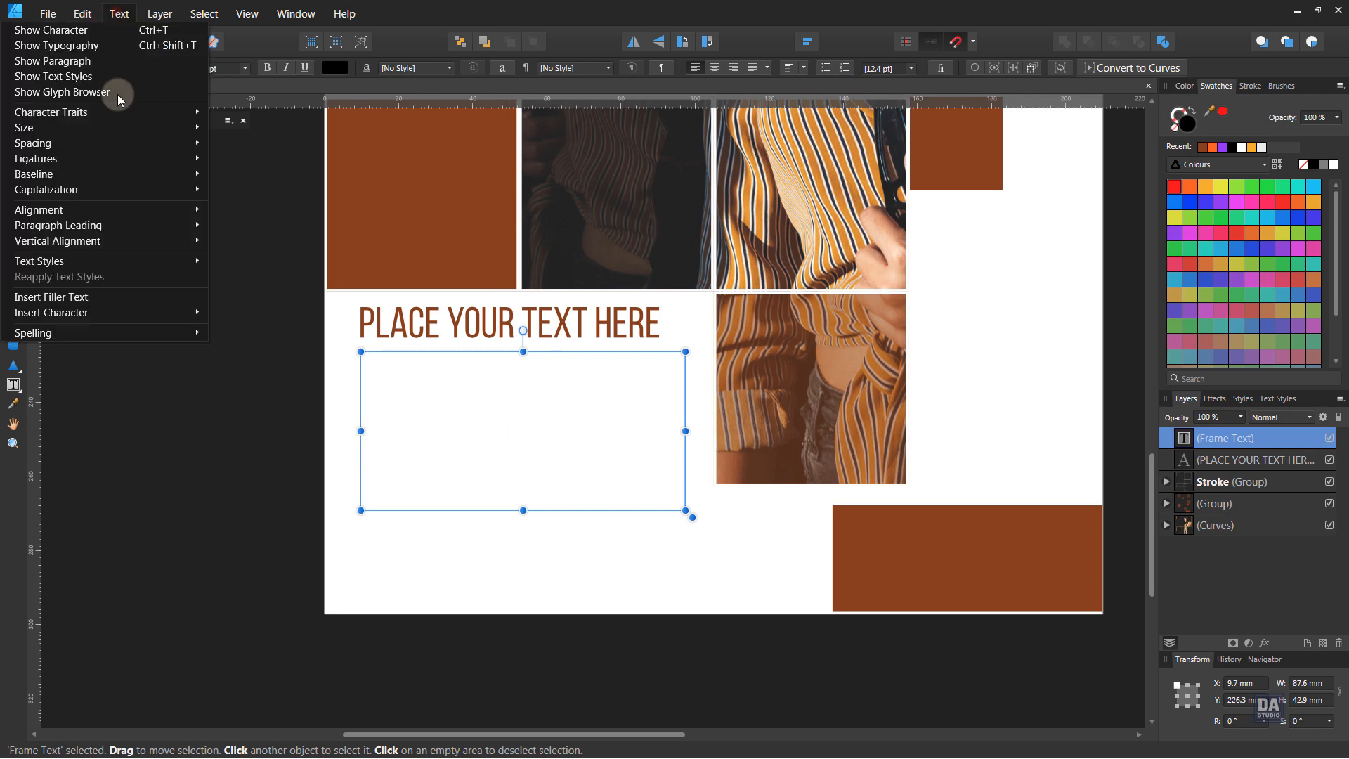
left_click(120, 290)
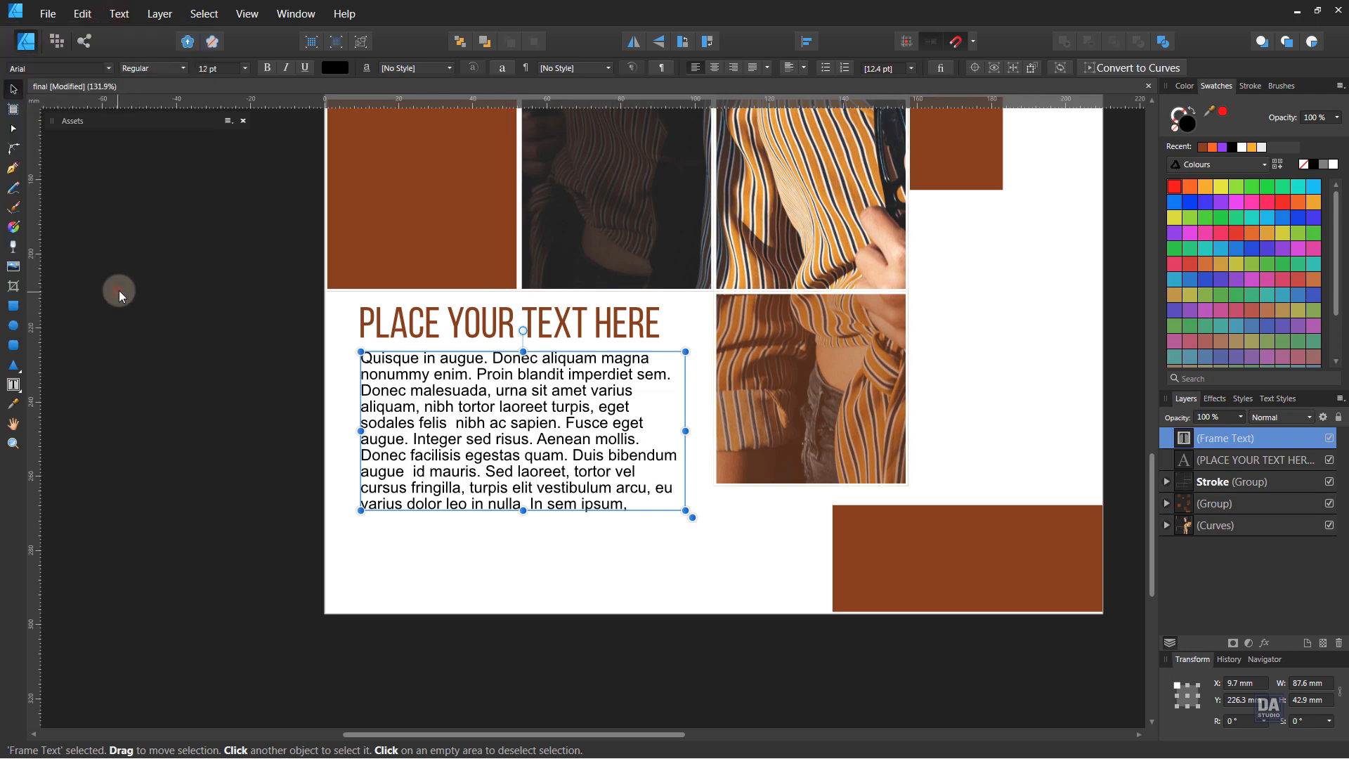
- Set the filler text's font style to Narrow Bold Italic and shorten its frame to about 36 mm high
left_click(144, 68)
left_click(146, 167)
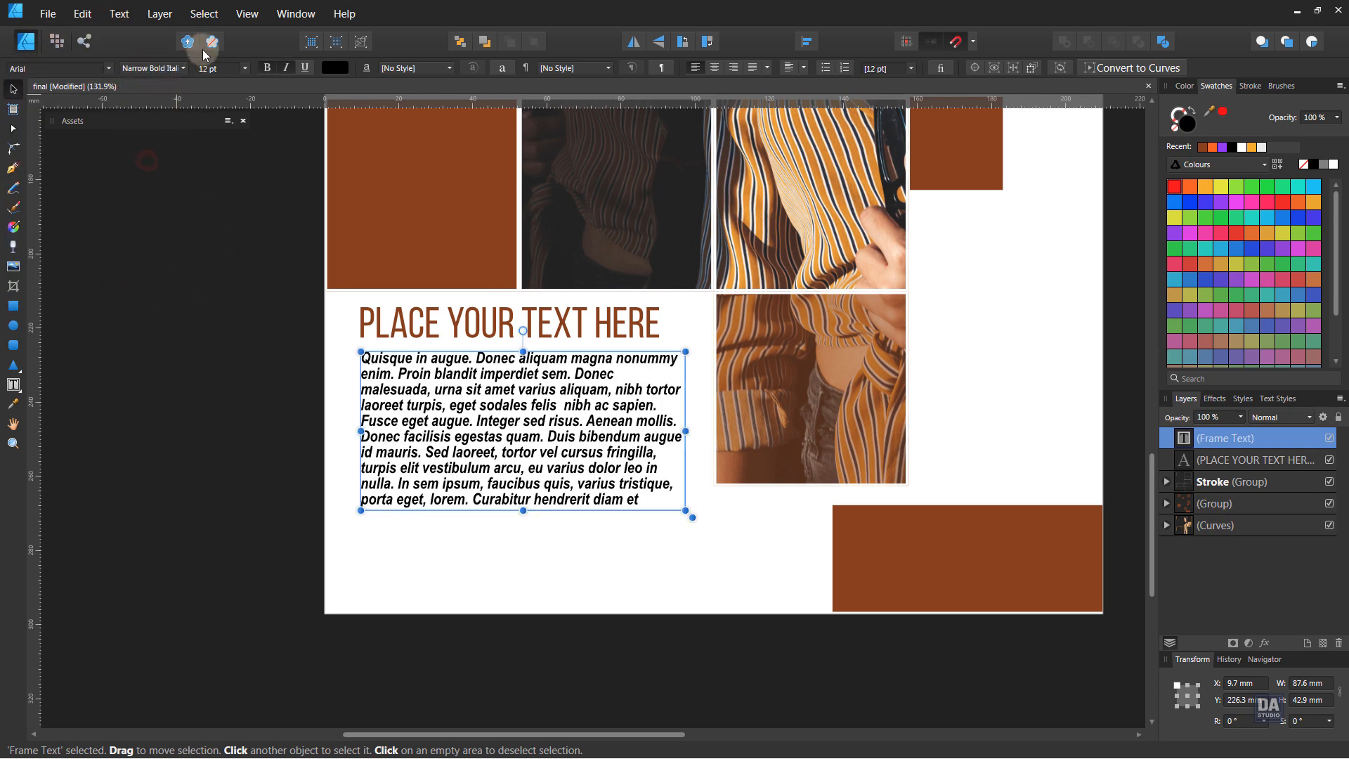
left_click(218, 322)
left_click(488, 473)
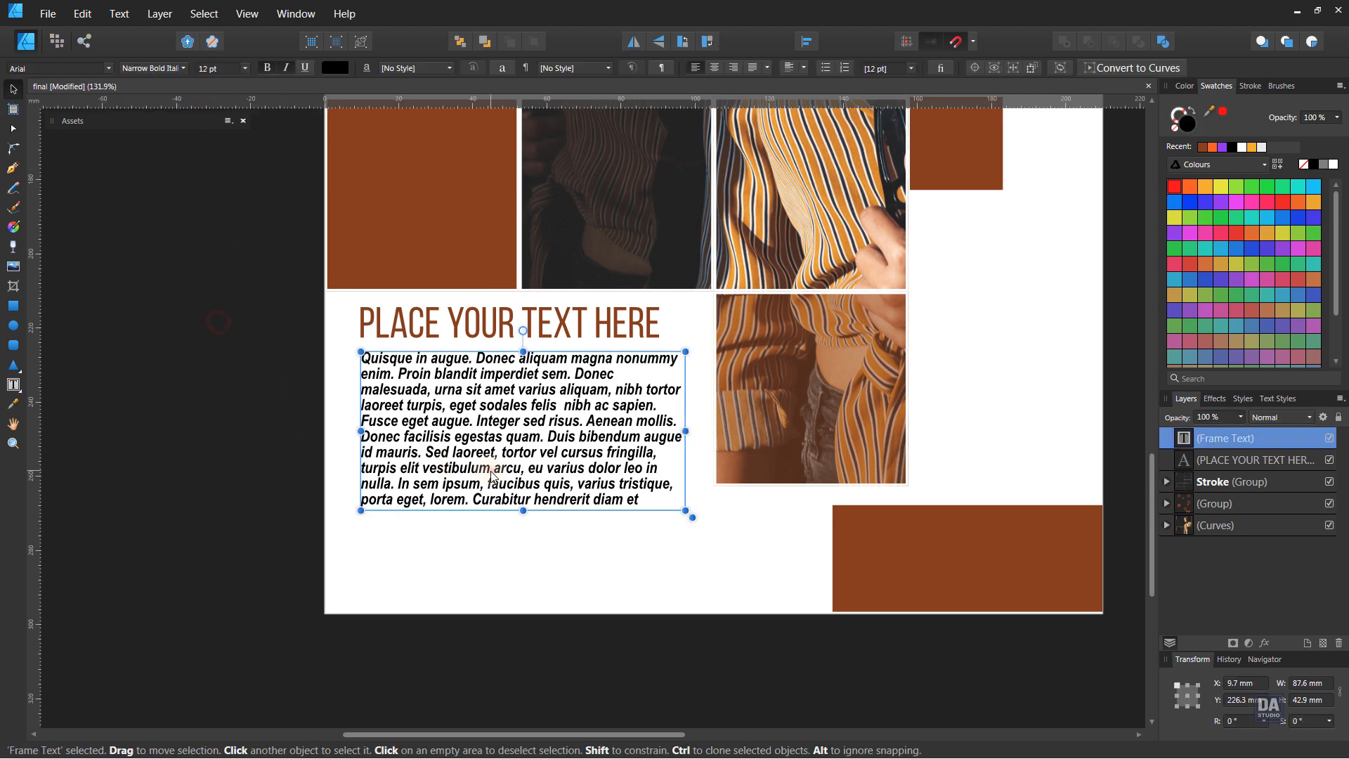
left_click_drag(527, 515, 528, 485)
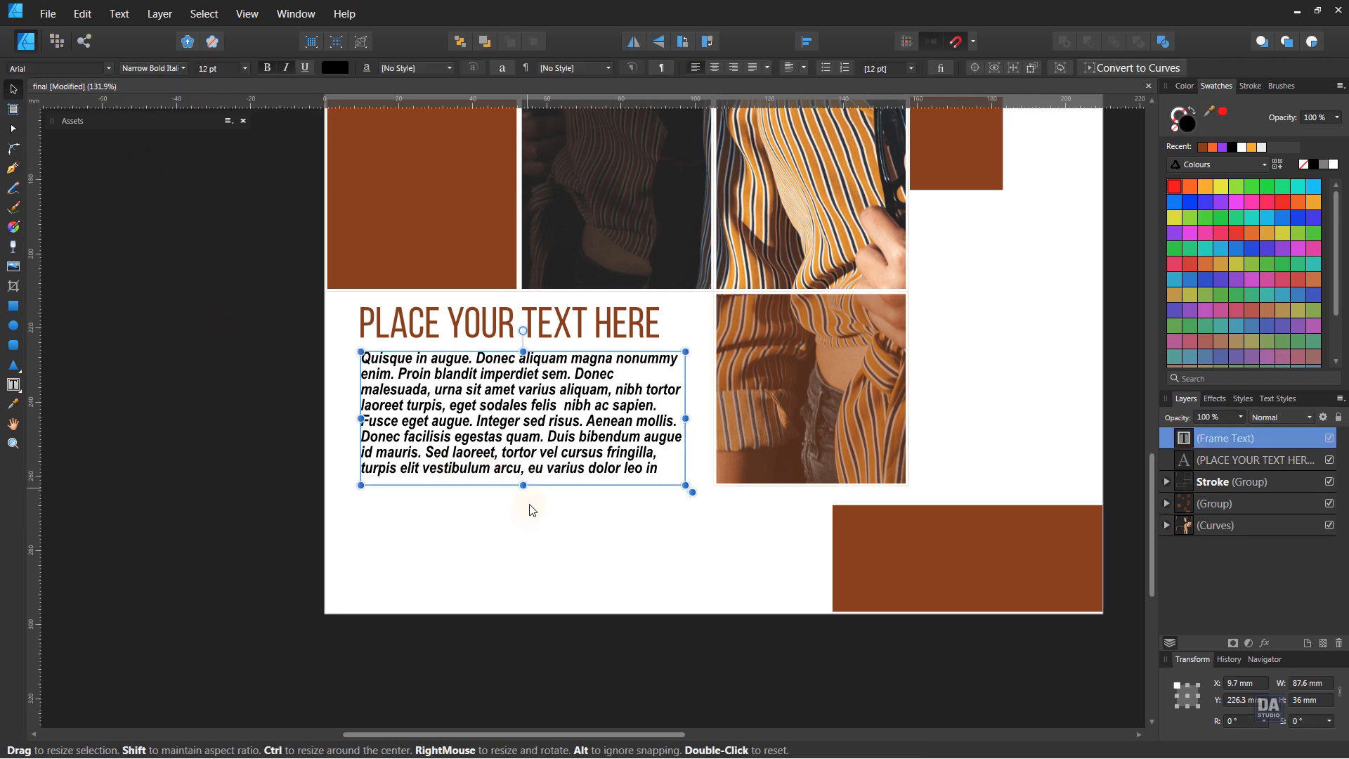
left_click(531, 552)
- Copy the "PLACE YOUR TEXT HERE" heading to the area below the small fourth-row brown square
left_click_drag(585, 537, 506, 602)
left_click_drag(583, 511, 421, 460)
left_click_drag(558, 490, 443, 530)
left_click(349, 458)
left_click_drag(349, 458, 739, 399)
- Shorten the copied heading's wording to "YOUR TEXT"
double_click(723, 400)
double_click(664, 398)
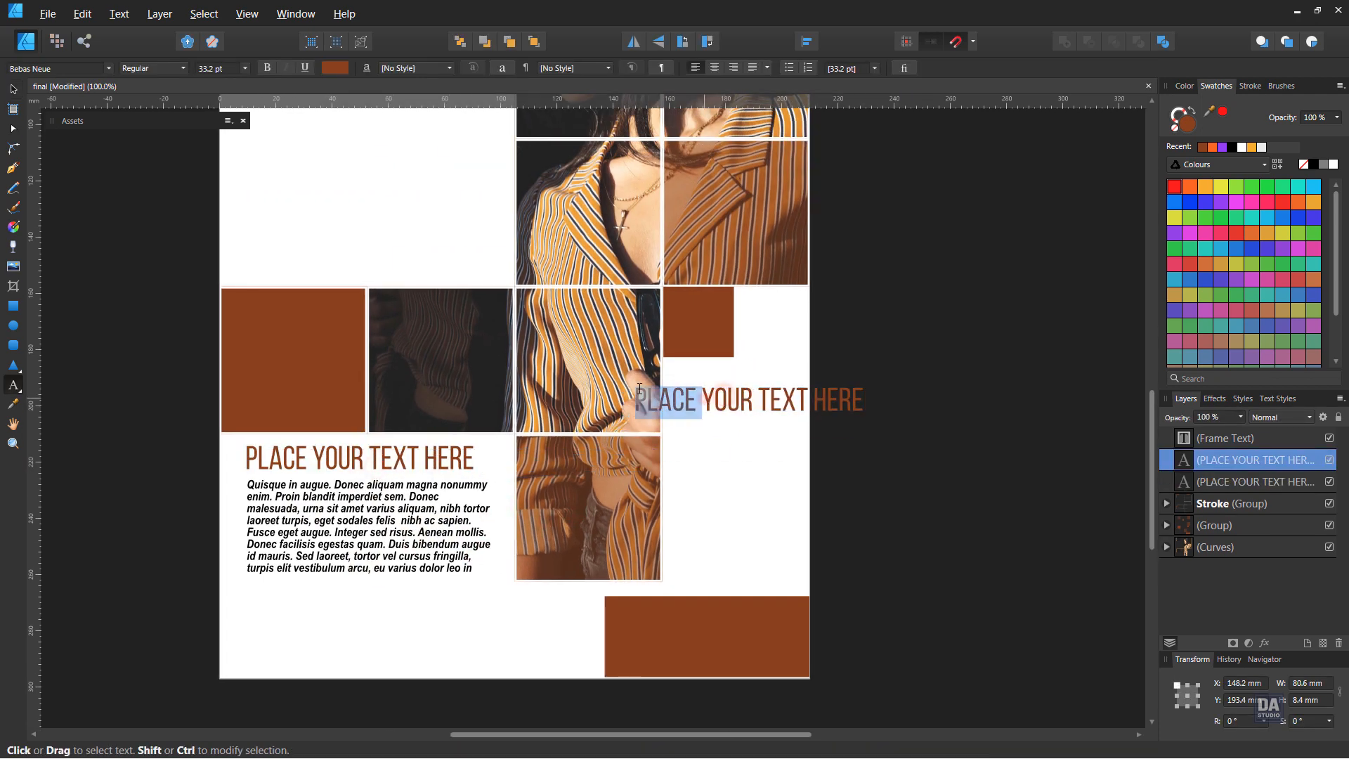
key("BackSpace")
double_click(773, 399)
key("BackSpace")
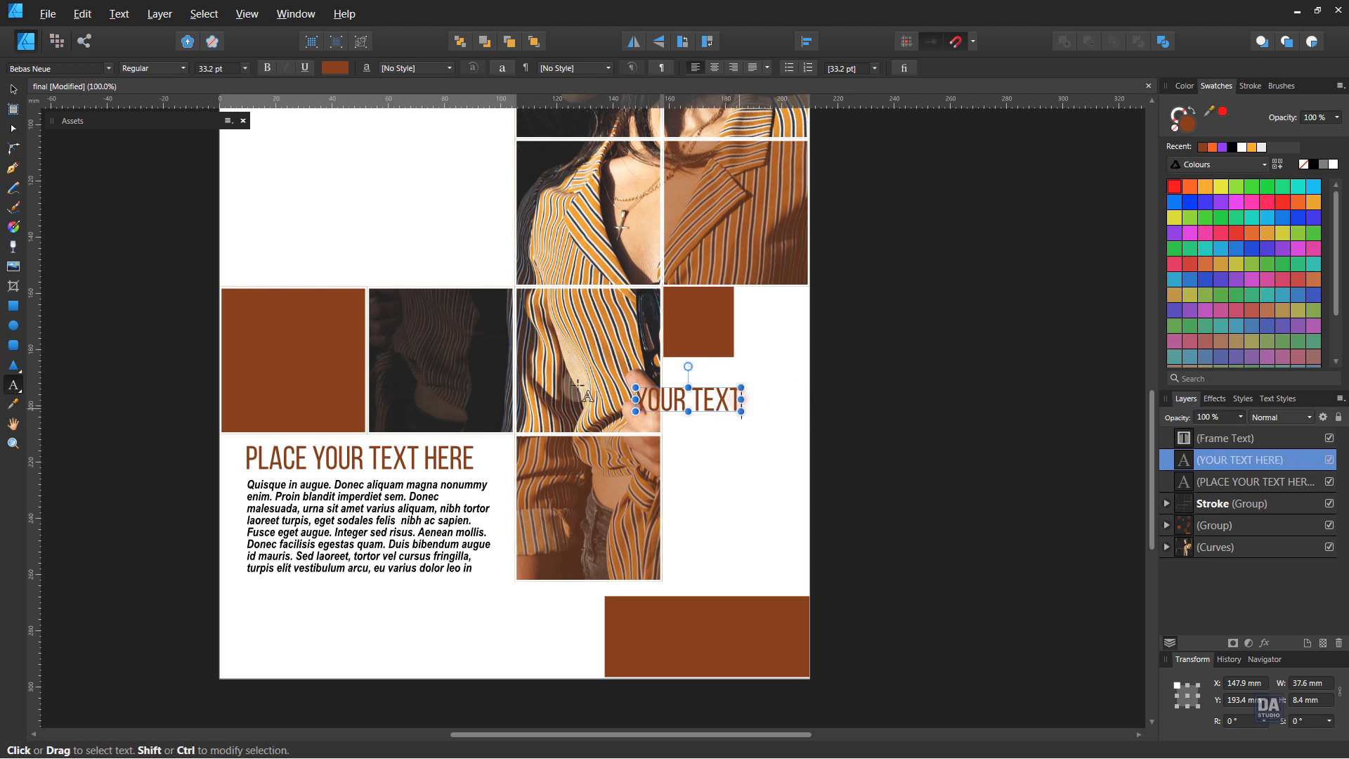
- Shrink the "YOUR TEXT" heading to about 29 mm wide and position it just below the small brown square
left_click(13, 90)
left_click_drag(706, 394, 745, 384)
scroll(774, 455, "up", 3)
left_click_drag(734, 488, 687, 422)
left_click_drag(621, 246, 612, 242)
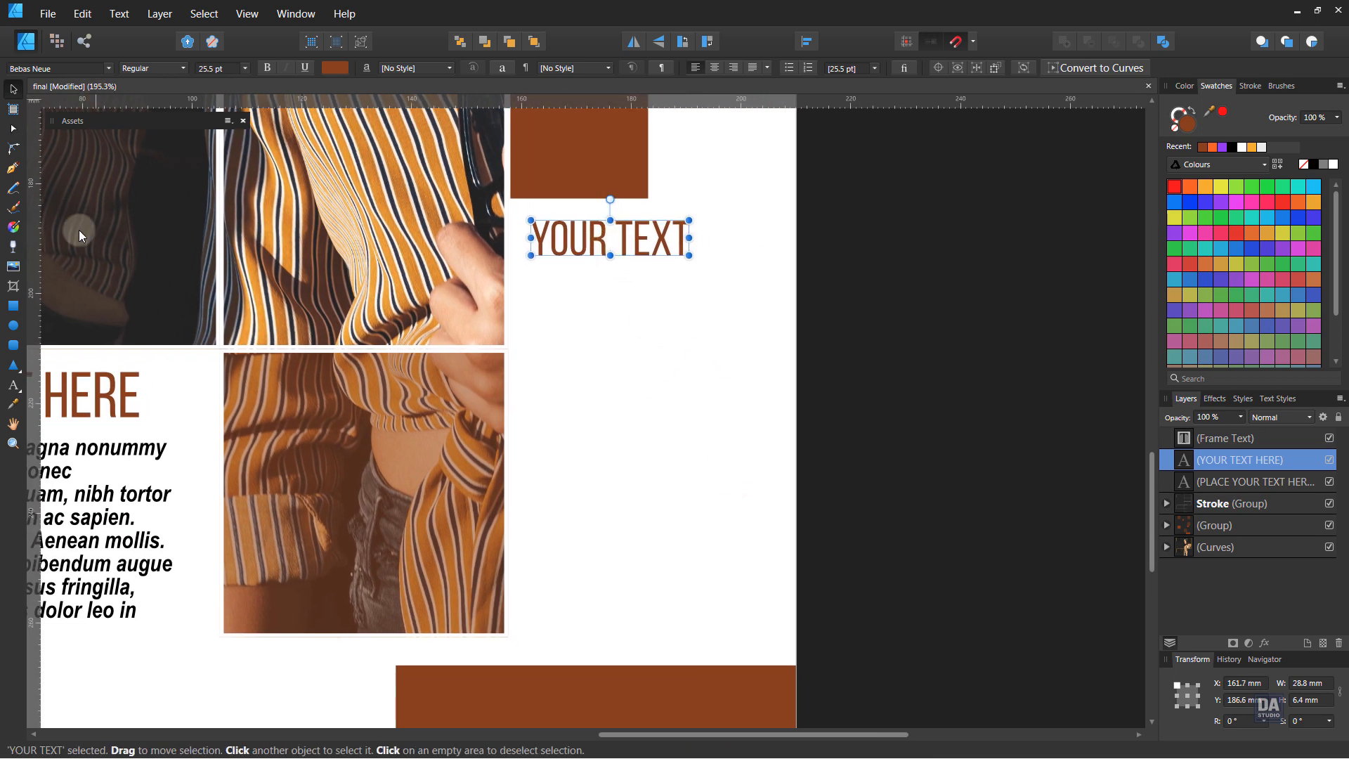
- Draw a tall text frame about 43 × 68 mm directly below the "YOUR TEXT" heading
left_click(74, 406)
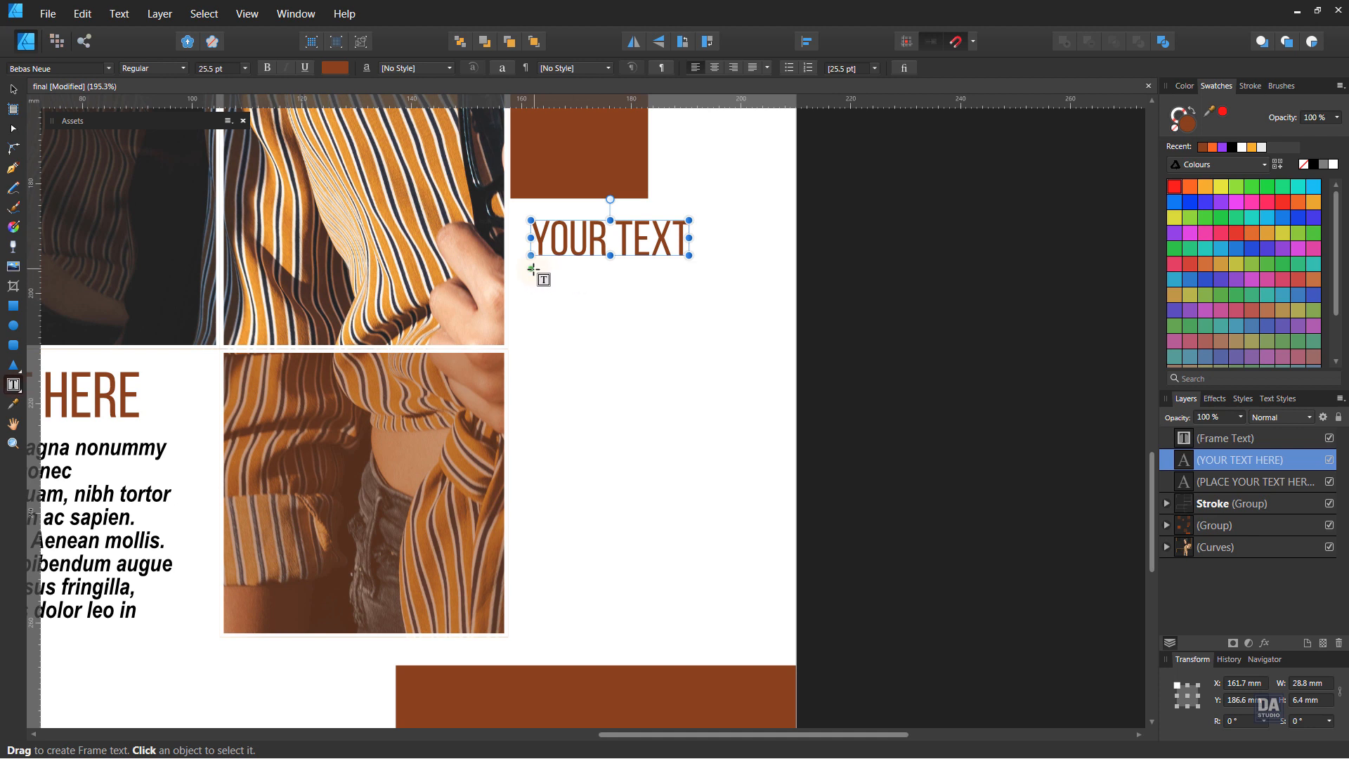
left_click_drag(531, 270, 769, 642)
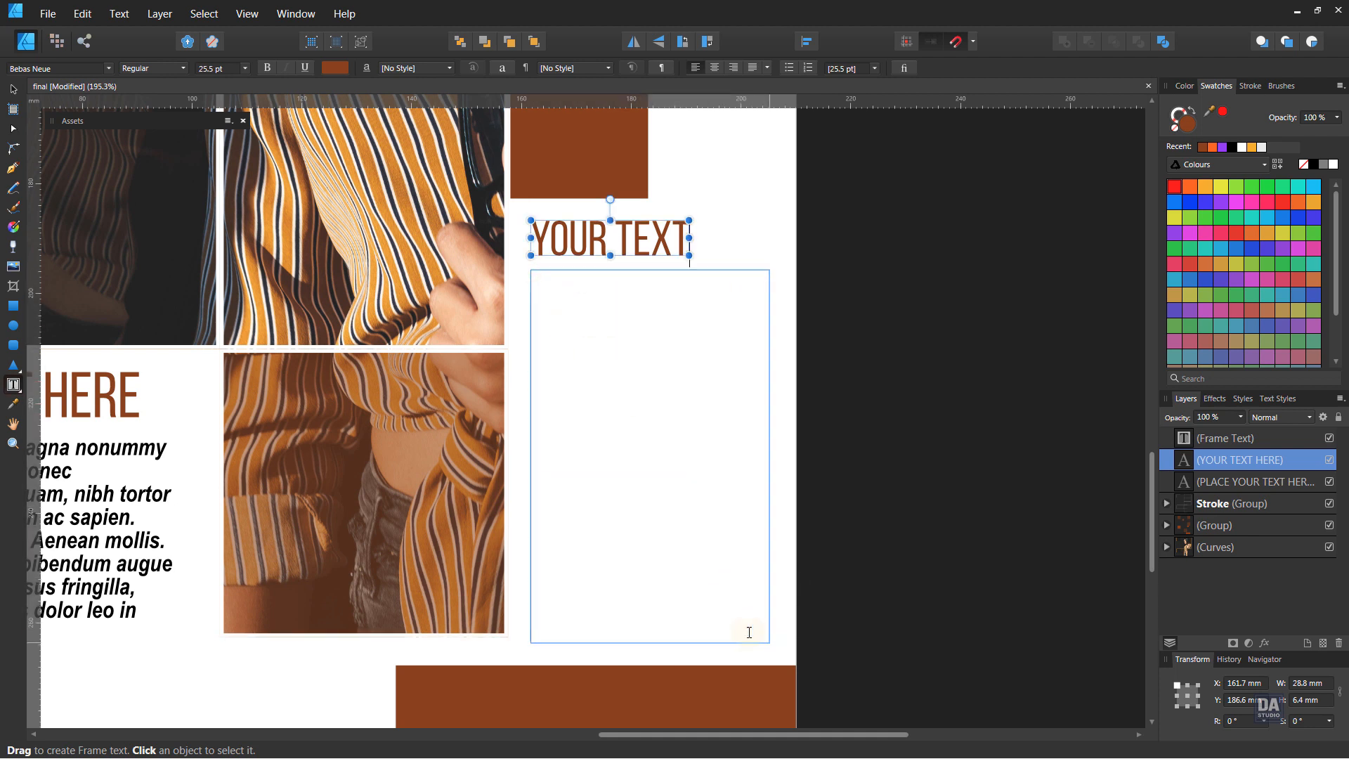
left_click(13, 91)
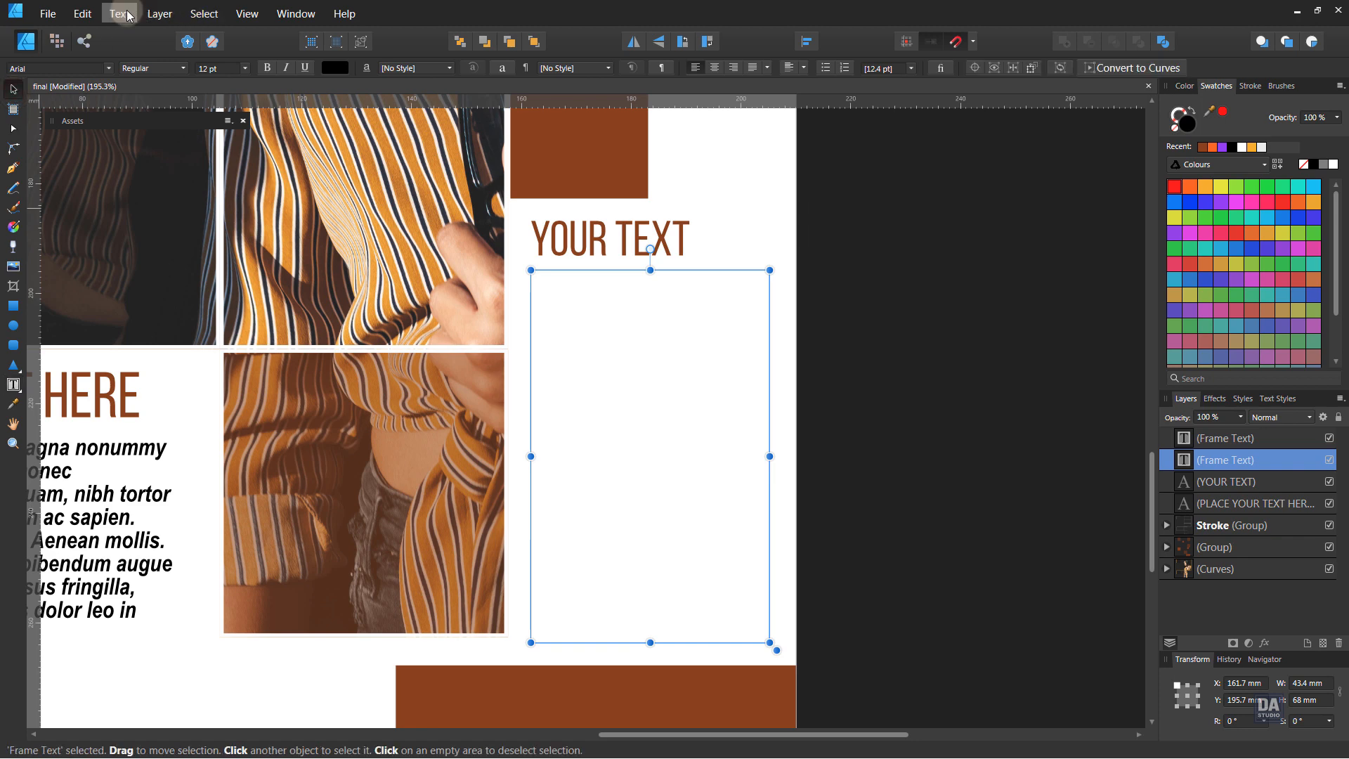
- Fill the frame below "YOUR TEXT" with filler text, regenerating it for a different passage
left_click(119, 14)
left_click(97, 294)
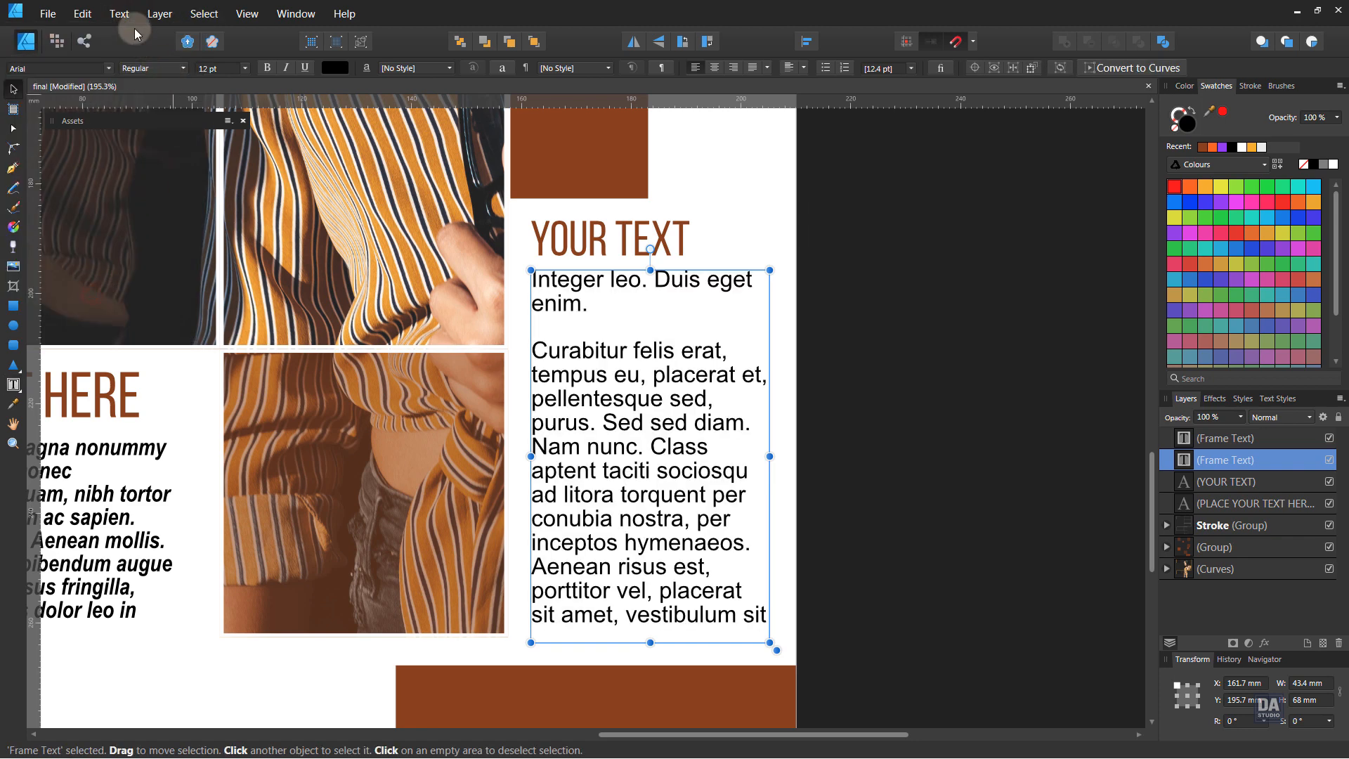
left_click(120, 14)
left_click(83, 297)
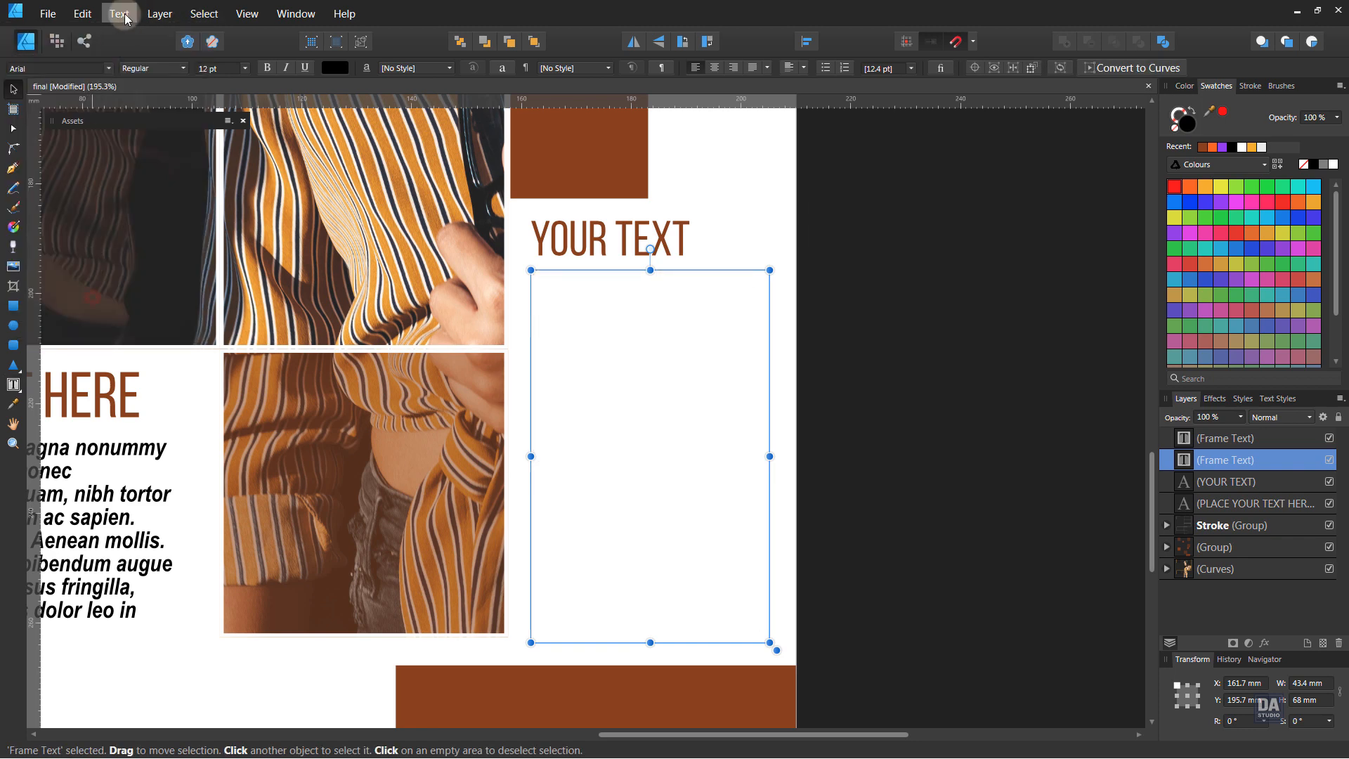
left_click(119, 14)
left_click(83, 297)
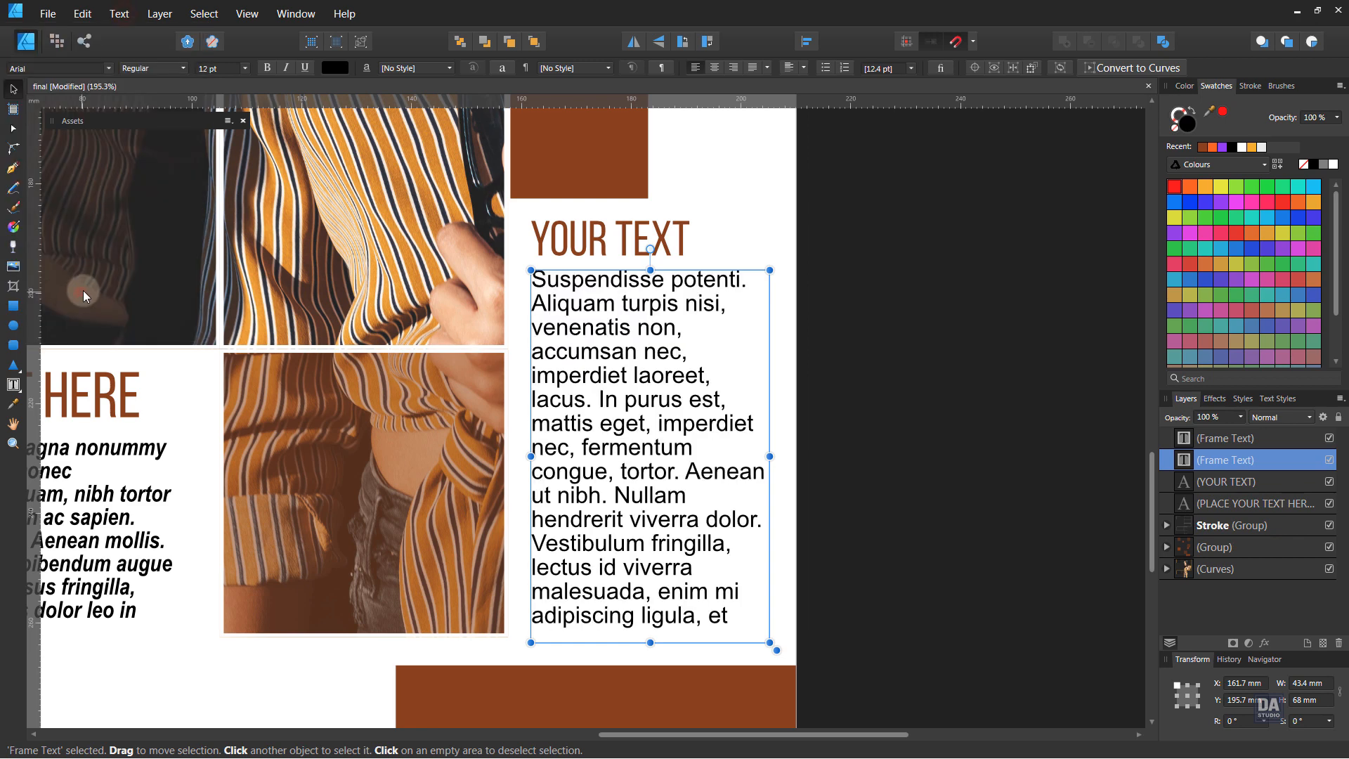
- Set the font style of the filler text below "YOUR TEXT" to Narrow Bold Italic
left_click(163, 67)
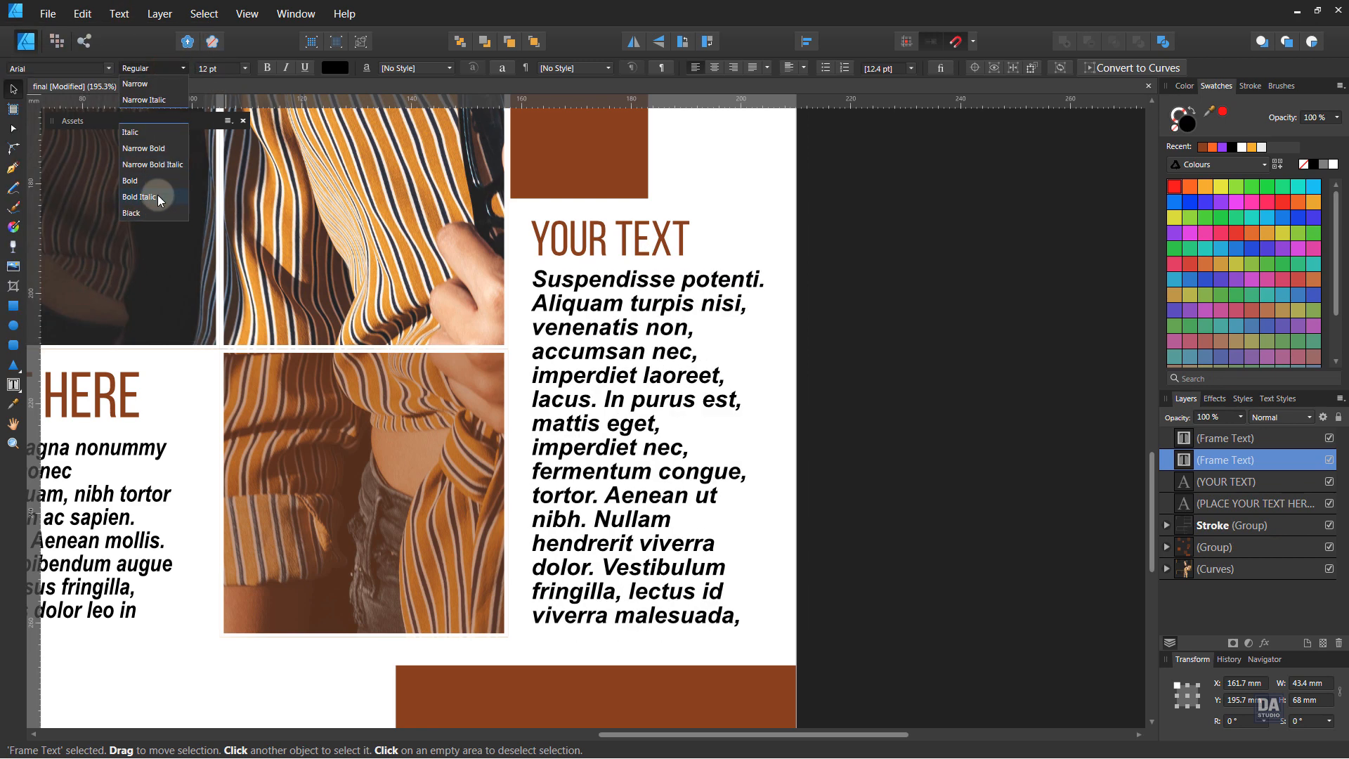
left_click(161, 164)
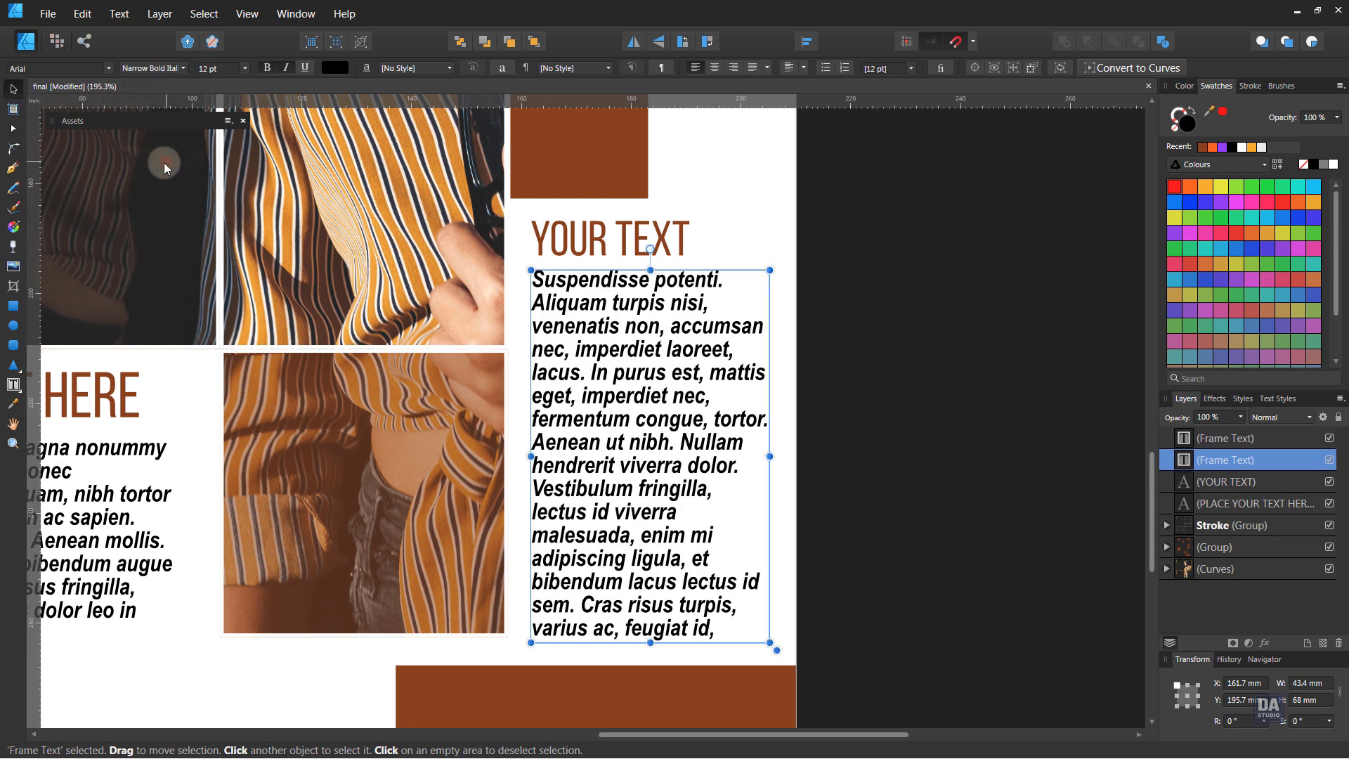
left_click(865, 572)
- Copy the "PLACE YOUR TEXT HERE" heading up into the blank second-row area, keeping it aligned with the original's start
left_click_drag(904, 533, 265, 286)
left_click_drag(792, 456, 640, 556)
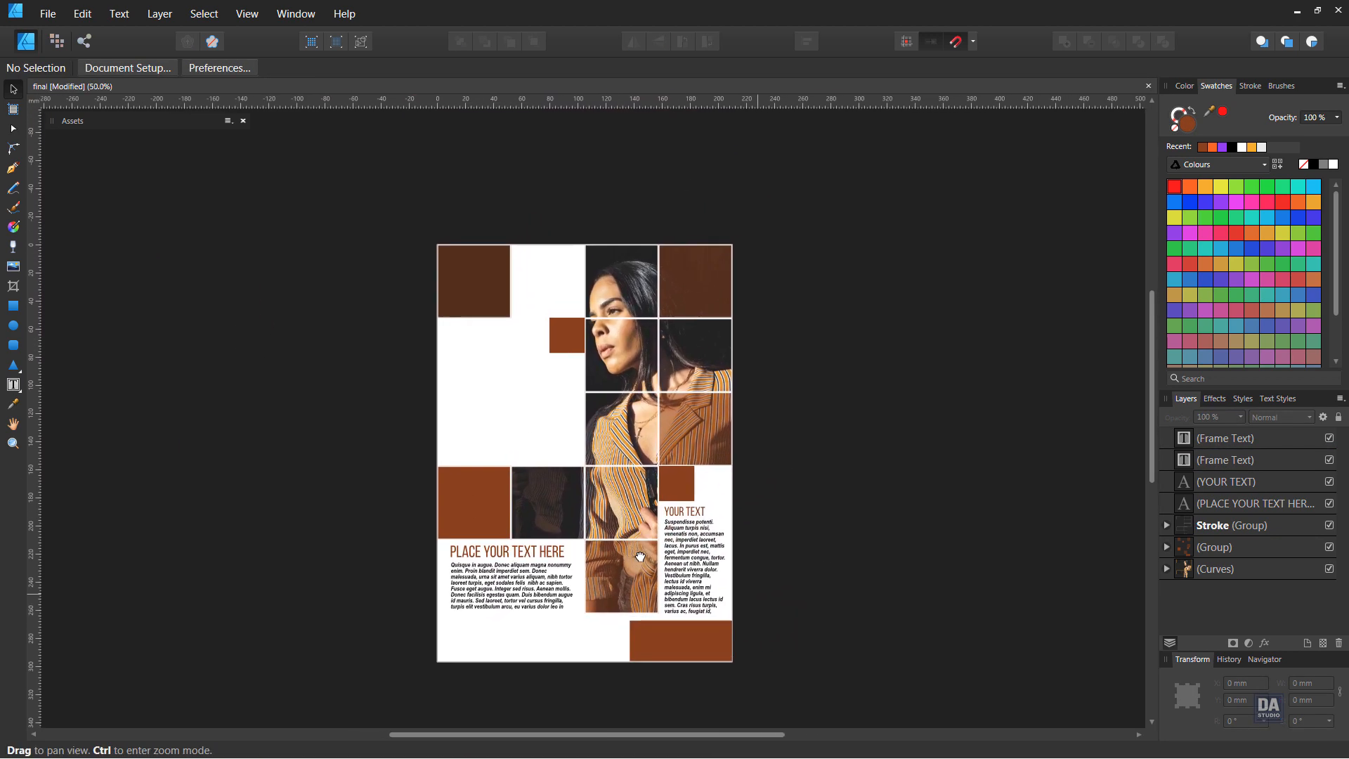
key("v")
left_click_drag(537, 555, 535, 344)
left_click_drag(521, 391, 503, 382)
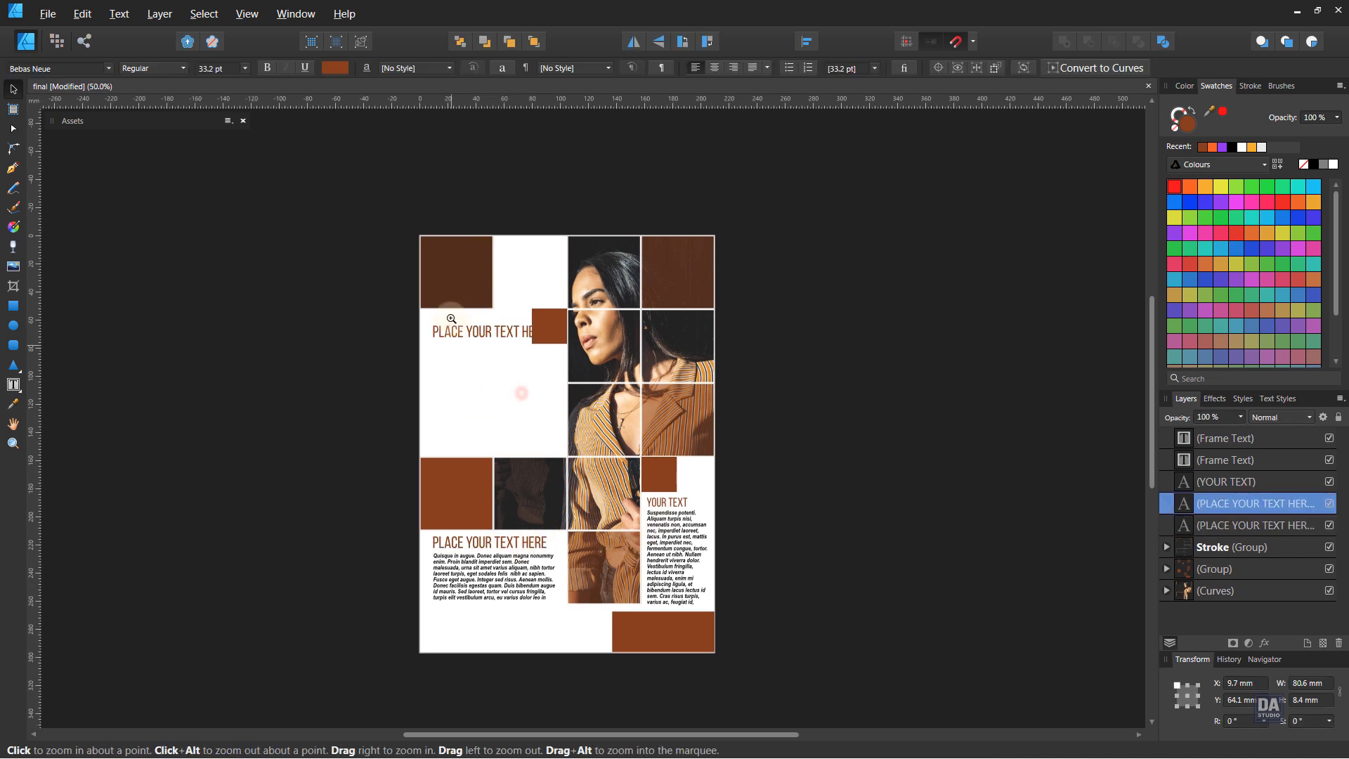
- Replace the copied heading's wording with "WE HELP", "TO GROW", "YOUR OWN", "BUSINESS" on four separate lines
left_click_drag(450, 319, 626, 398)
triple_click(502, 303)
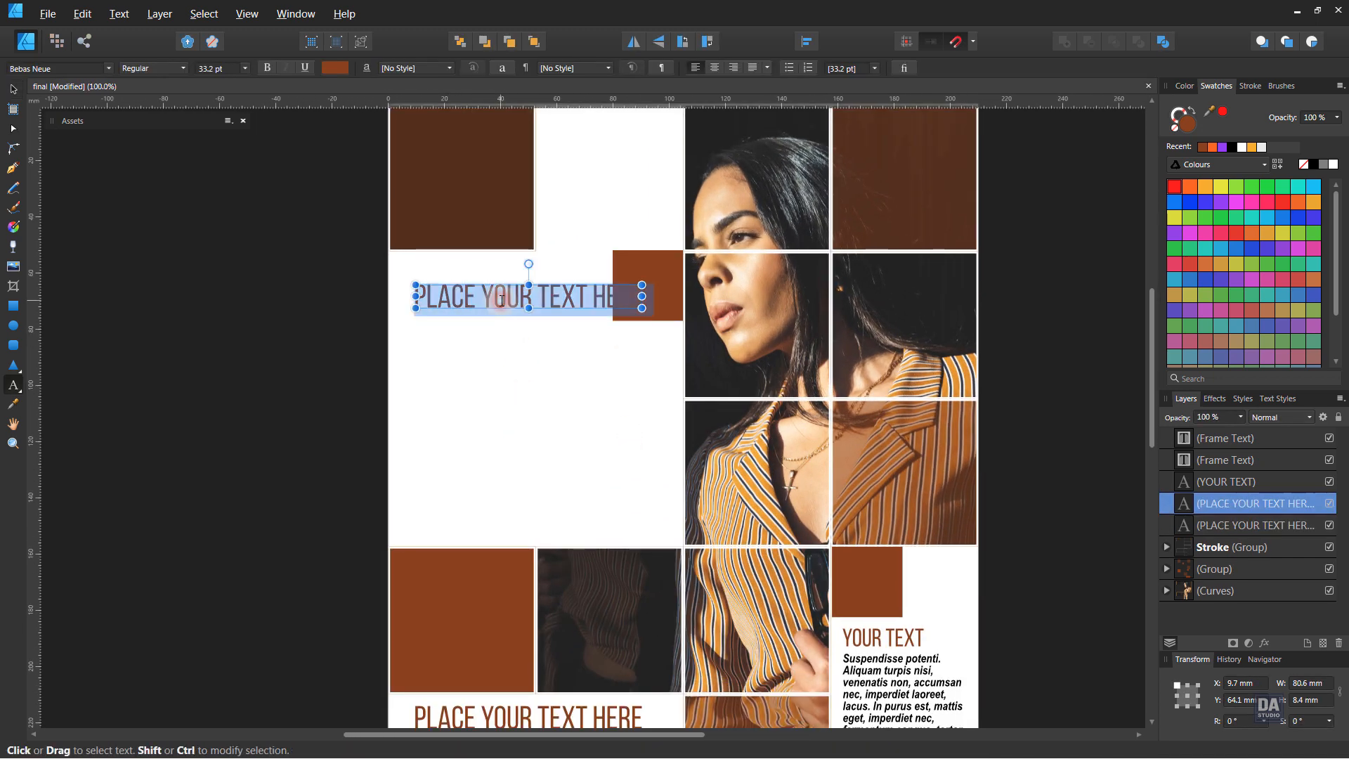
type("WE")
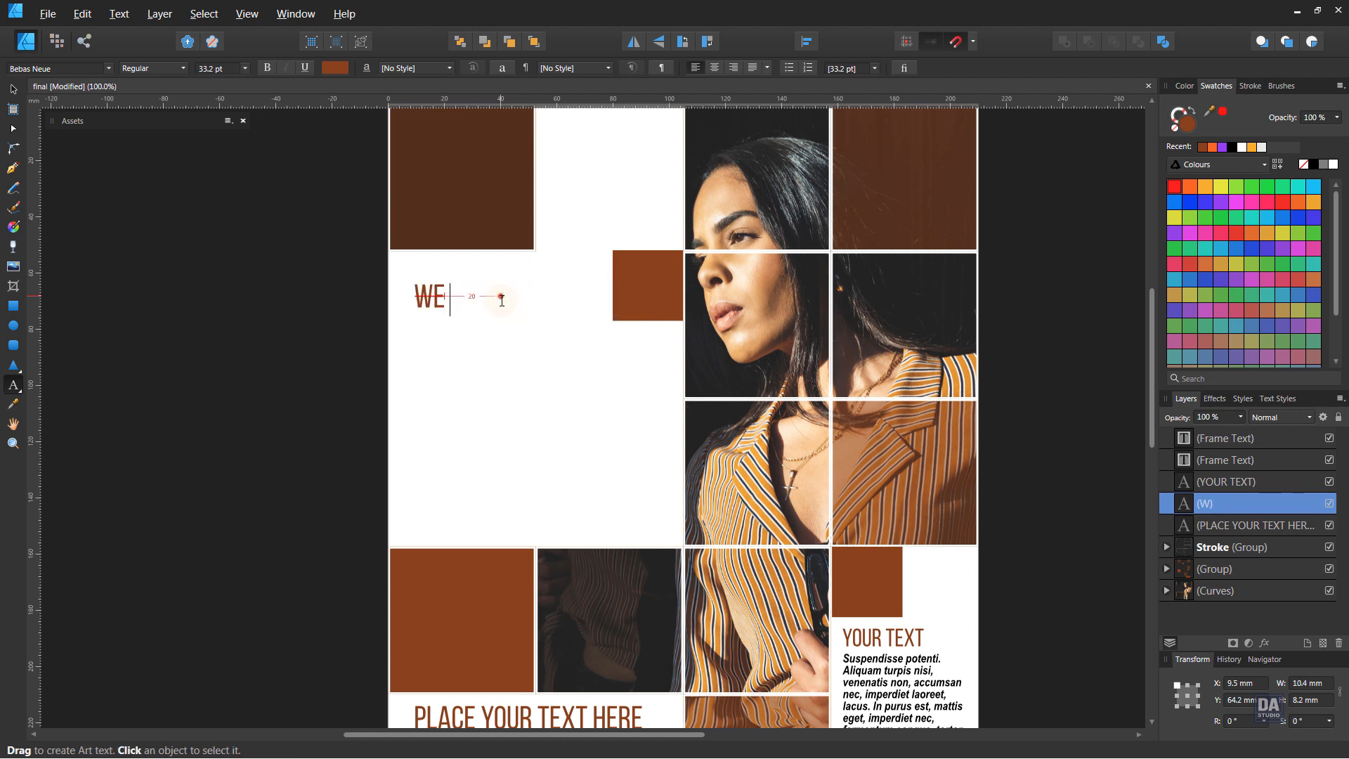
type(" HELP")
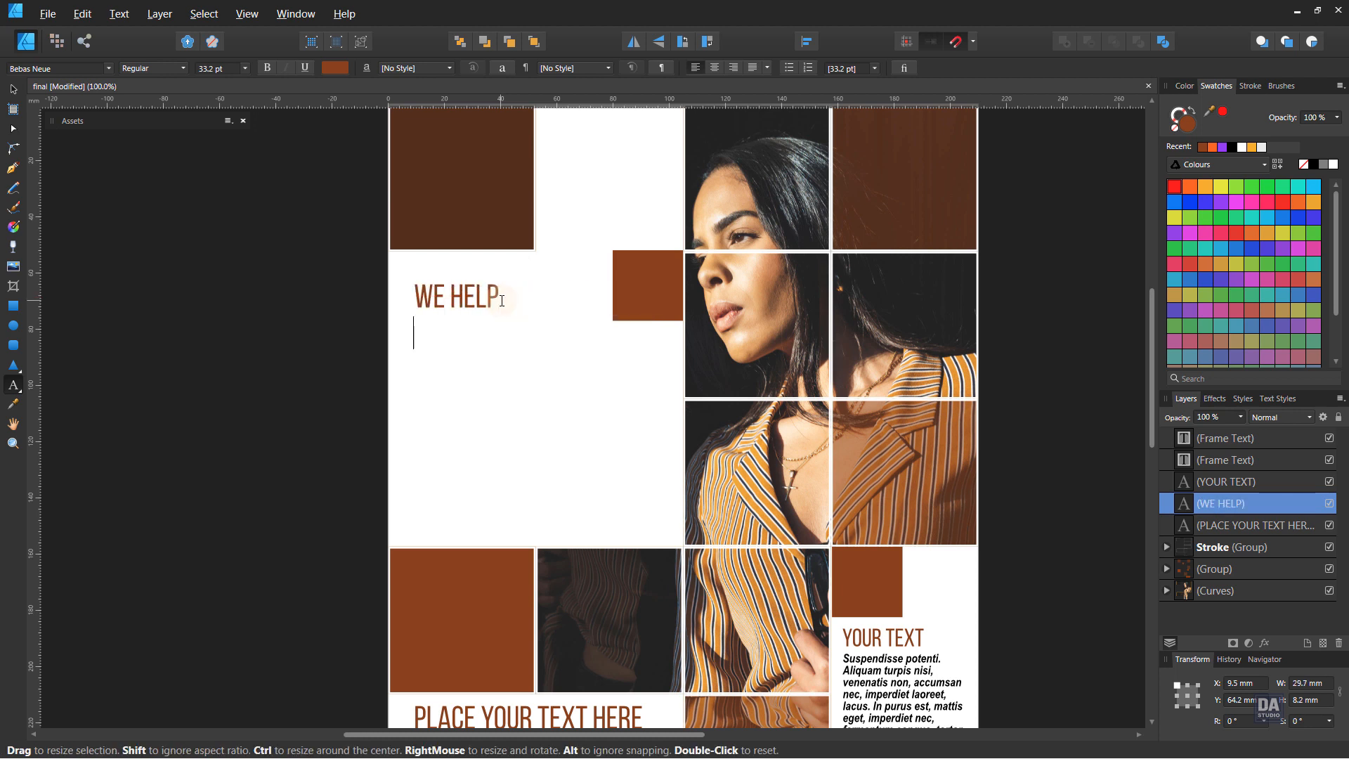
key("Return")
type("TO GROW")
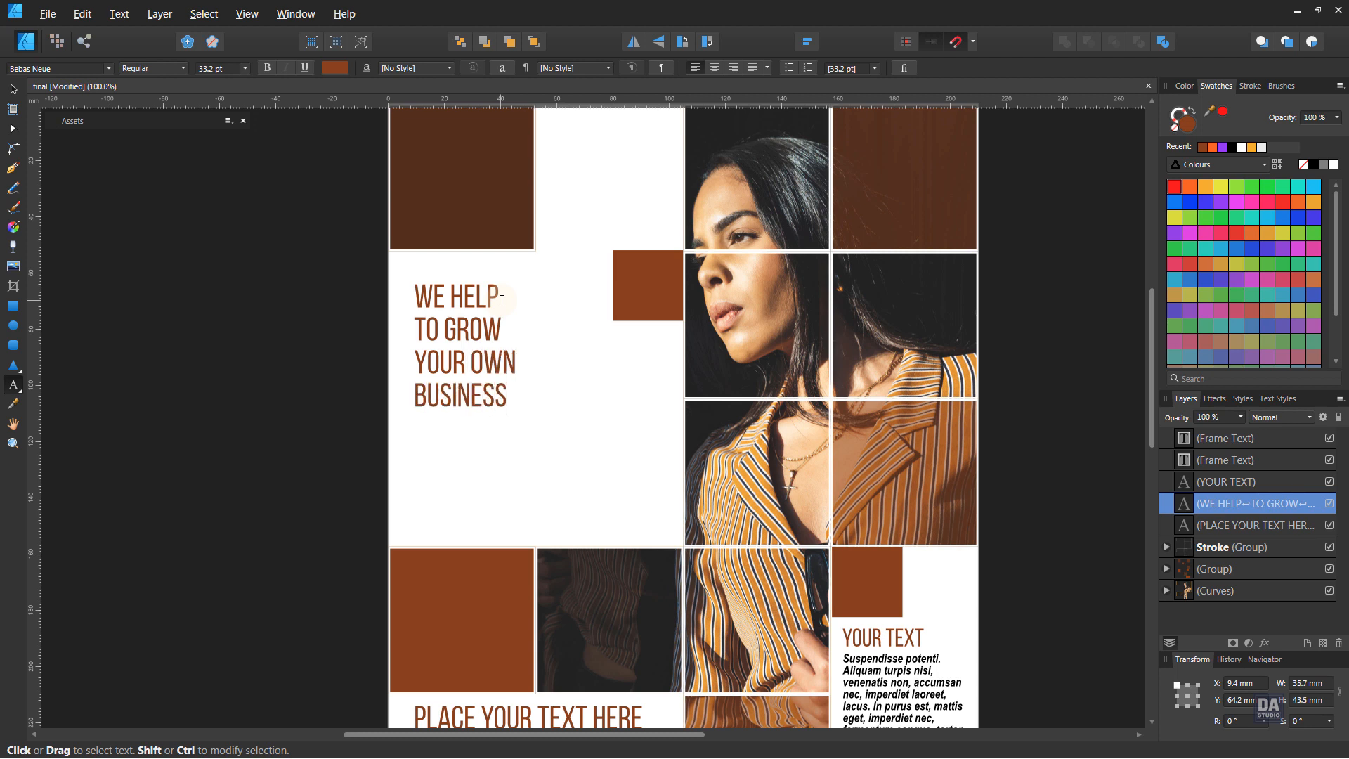
key("Escape")
- Enlarge the four-line headline proportionally to about 59 × 72 mm
left_click(13, 89)
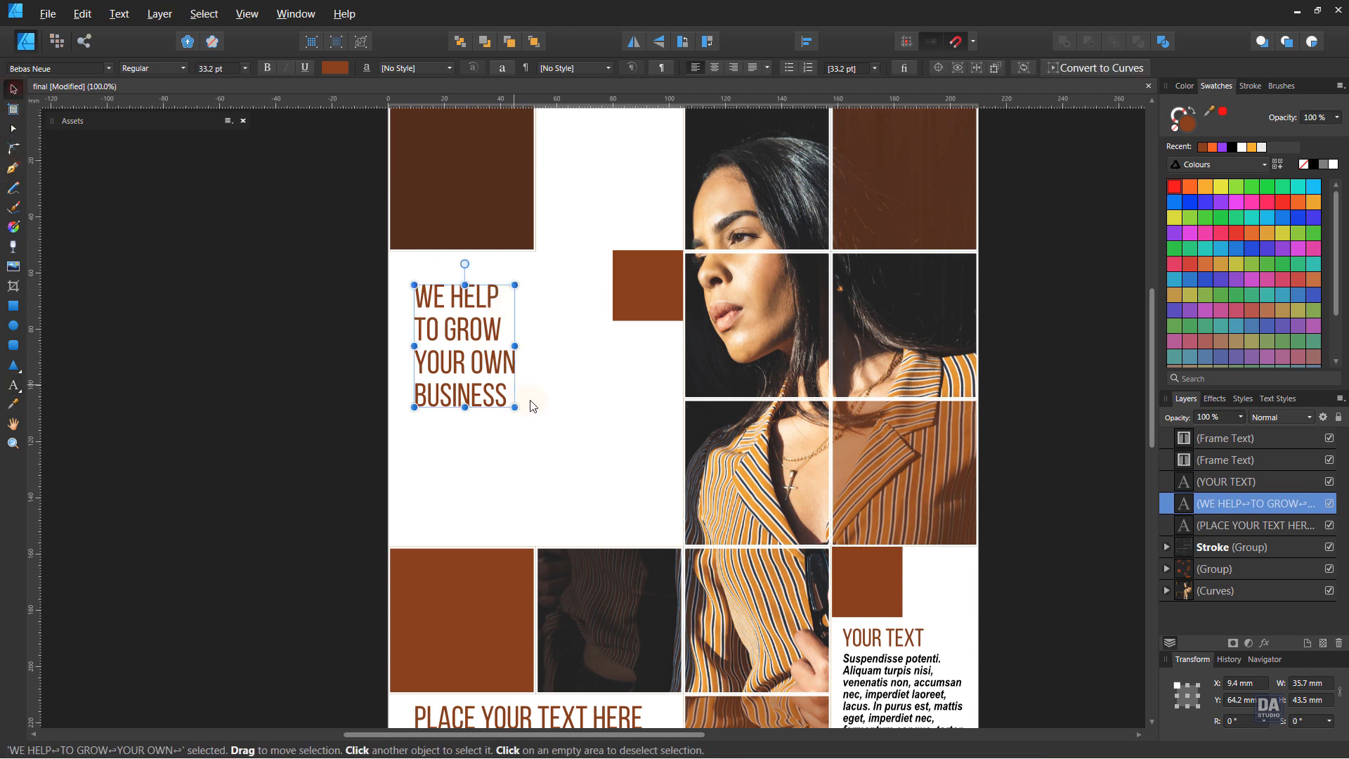
left_click_drag(516, 407, 589, 489)
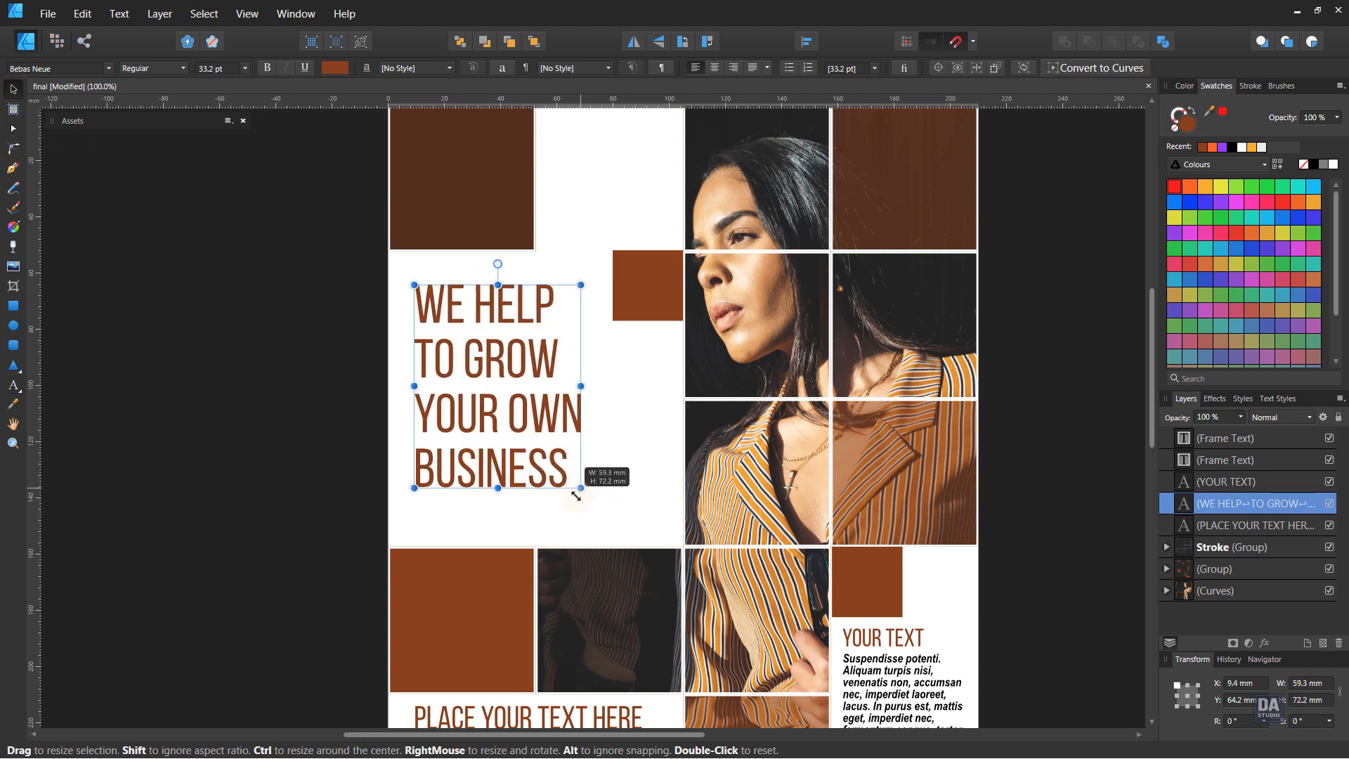
left_click(626, 479)
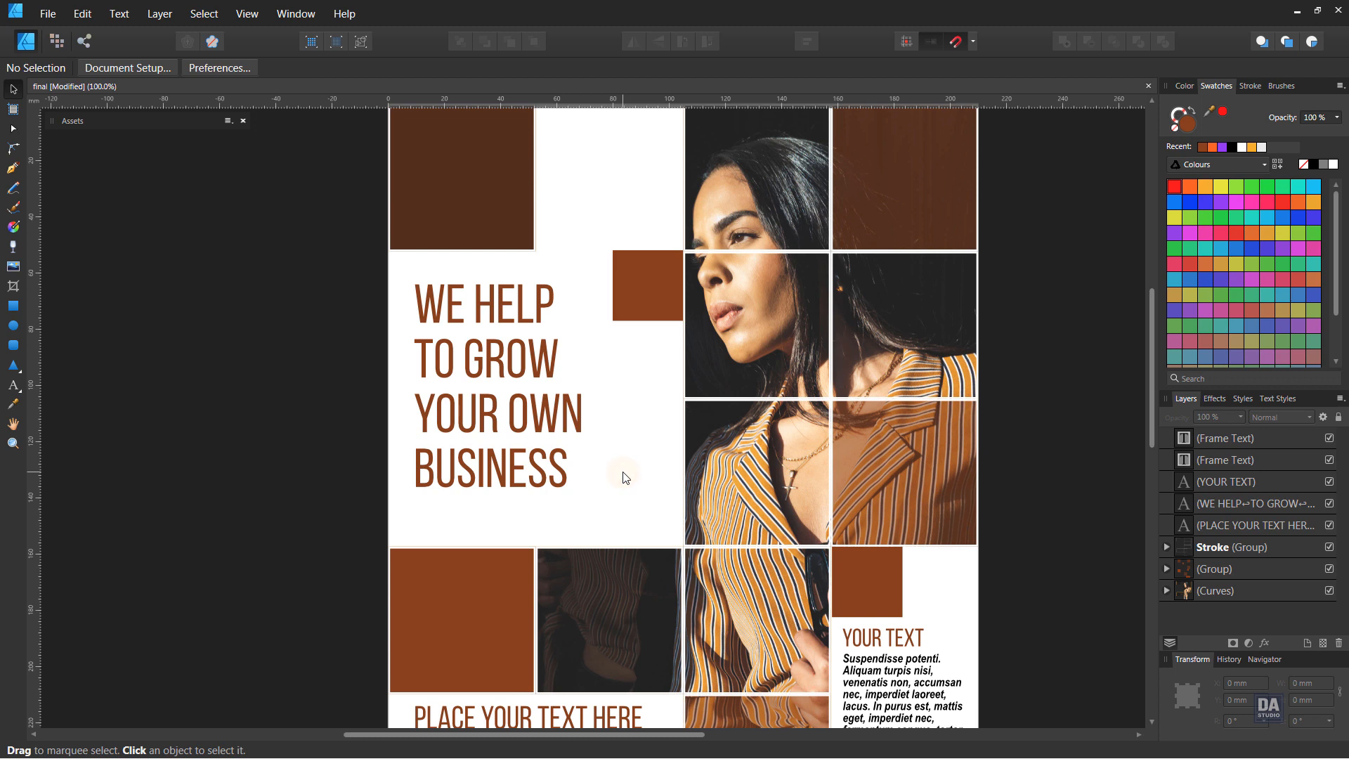
- Reword the headline to "WE HELP / YOU TO / GROW / YOUR OWN / BUSINESS" on five lines and scale it to about 57.5 × 89 mm
double_click(476, 379)
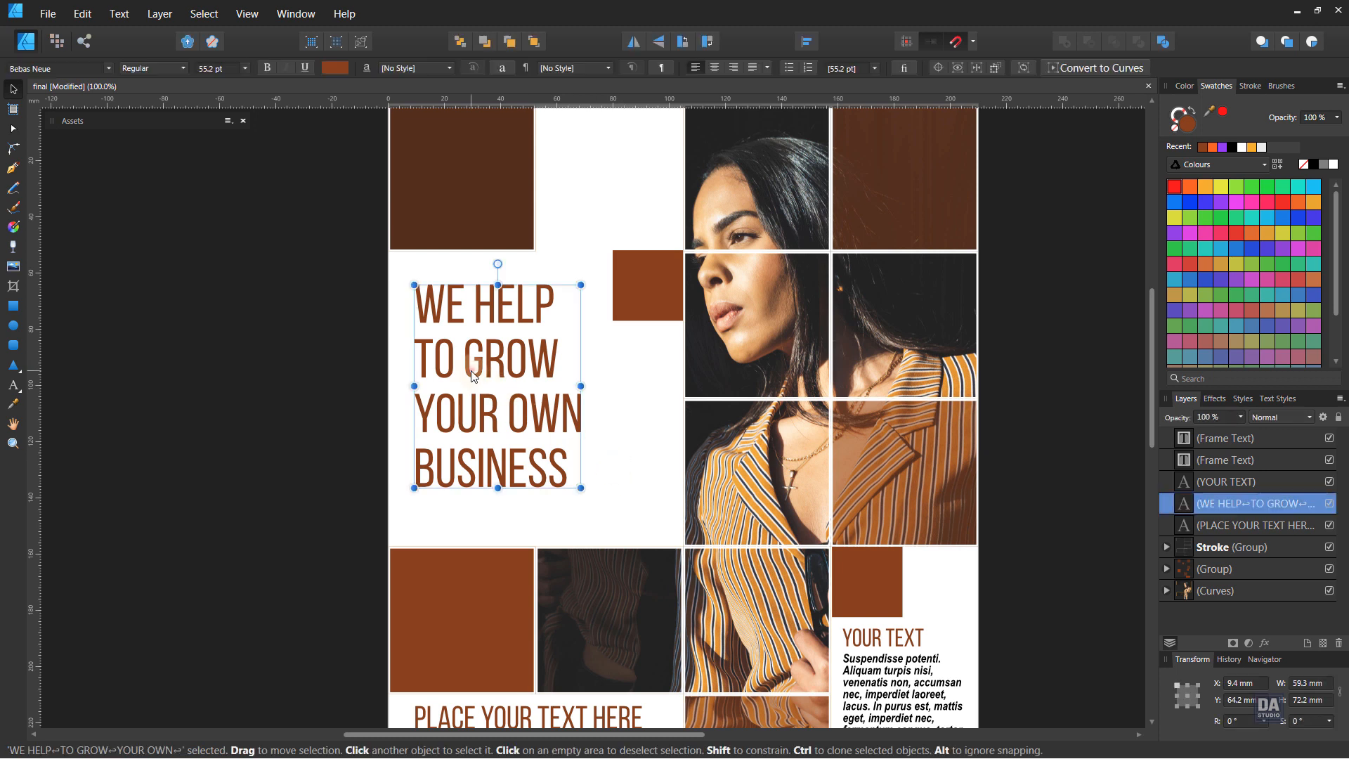
left_click(420, 364)
type("YOU")
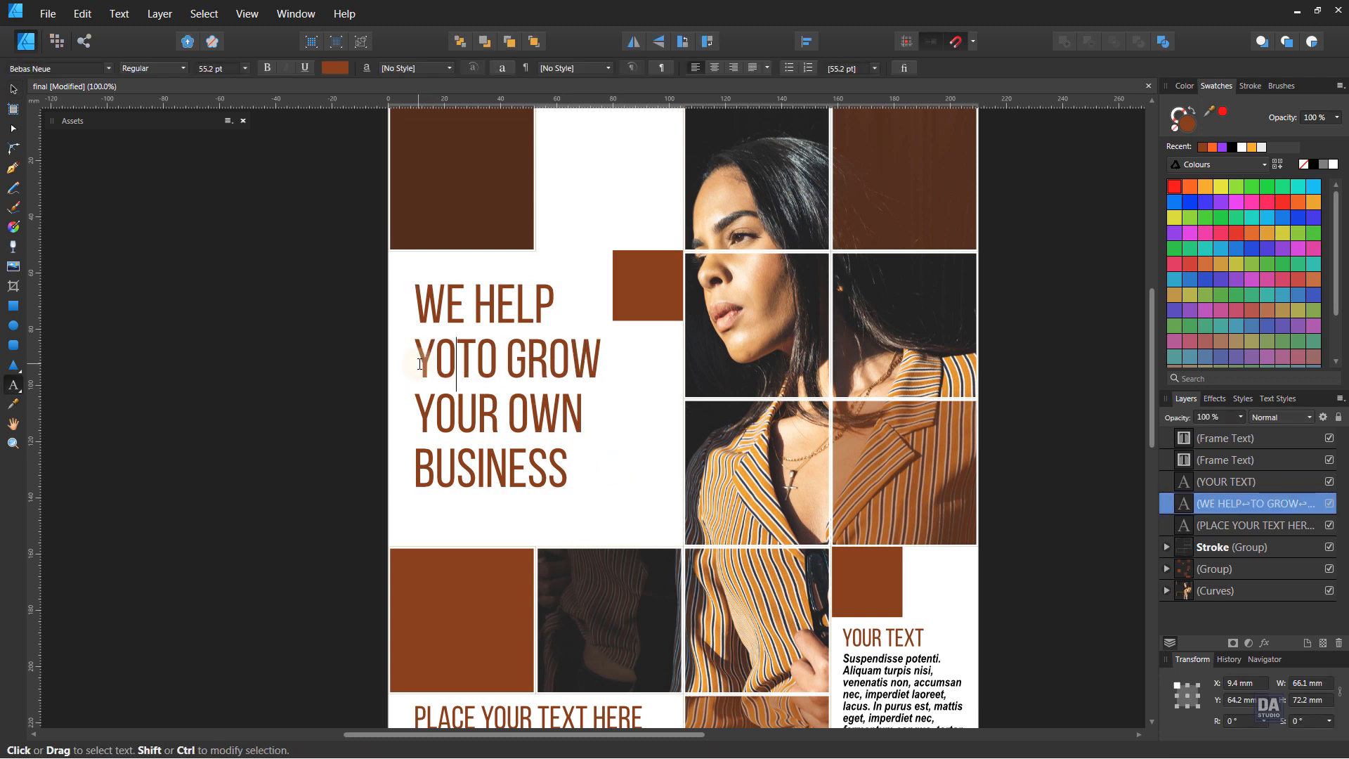
key("BackSpace")
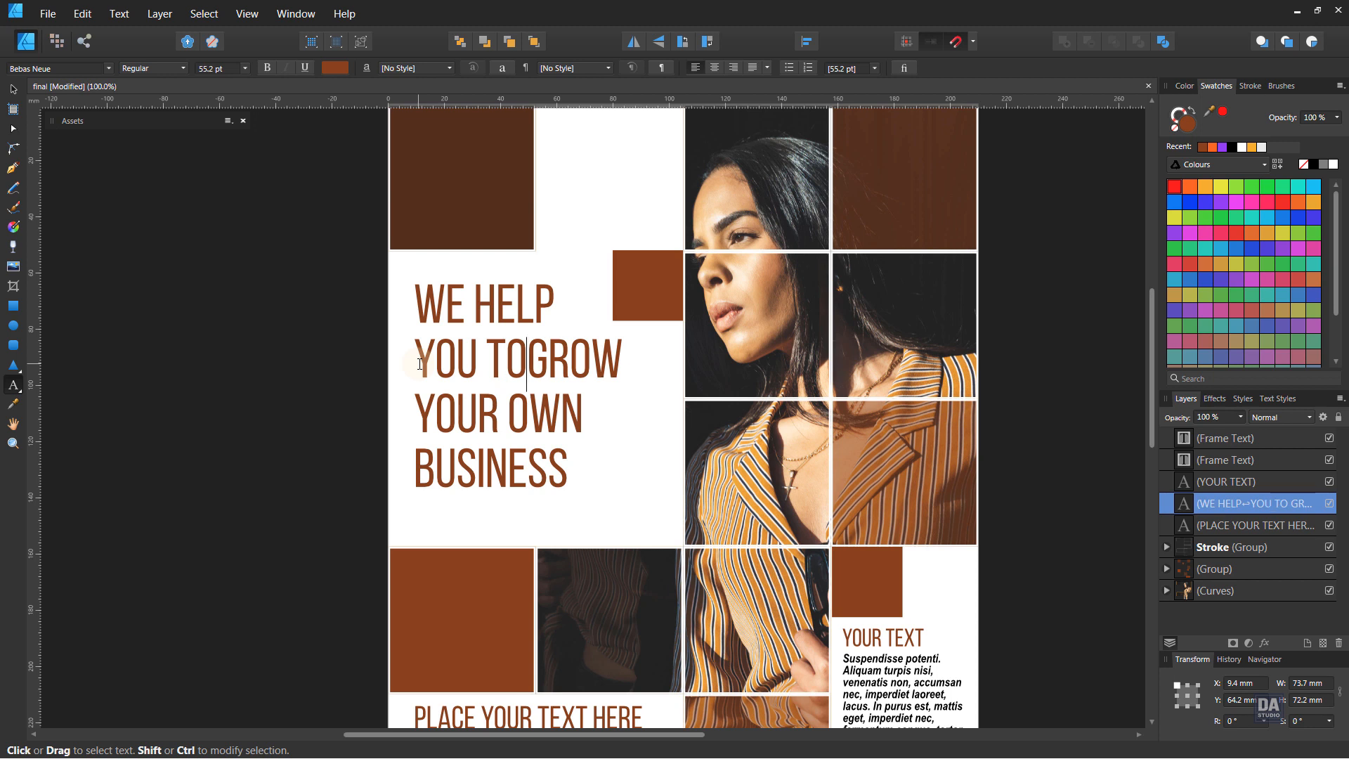
key("Return")
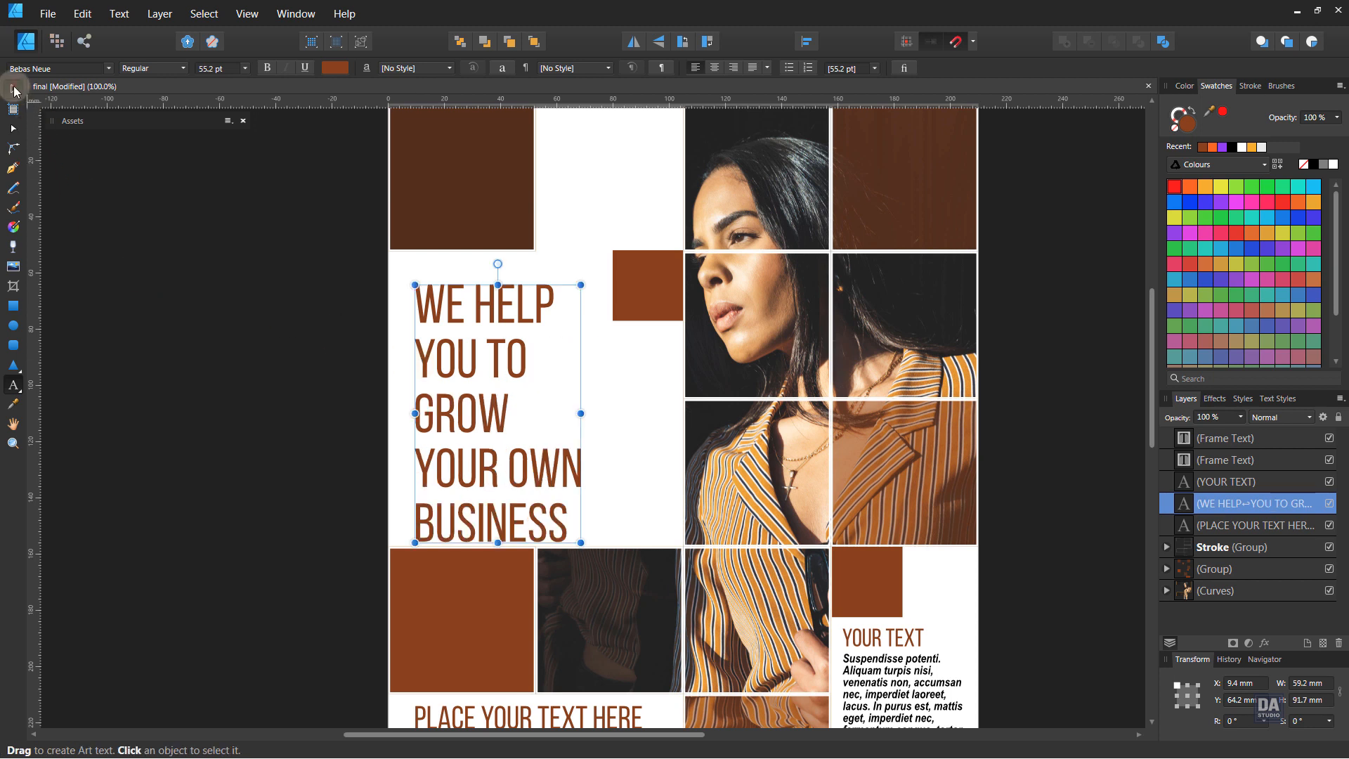
left_click(14, 91)
left_click_drag(580, 542, 543, 508)
- Set the words "HELP", "YOU" and "GROW" in the headline to the bold font style
double_click(465, 302)
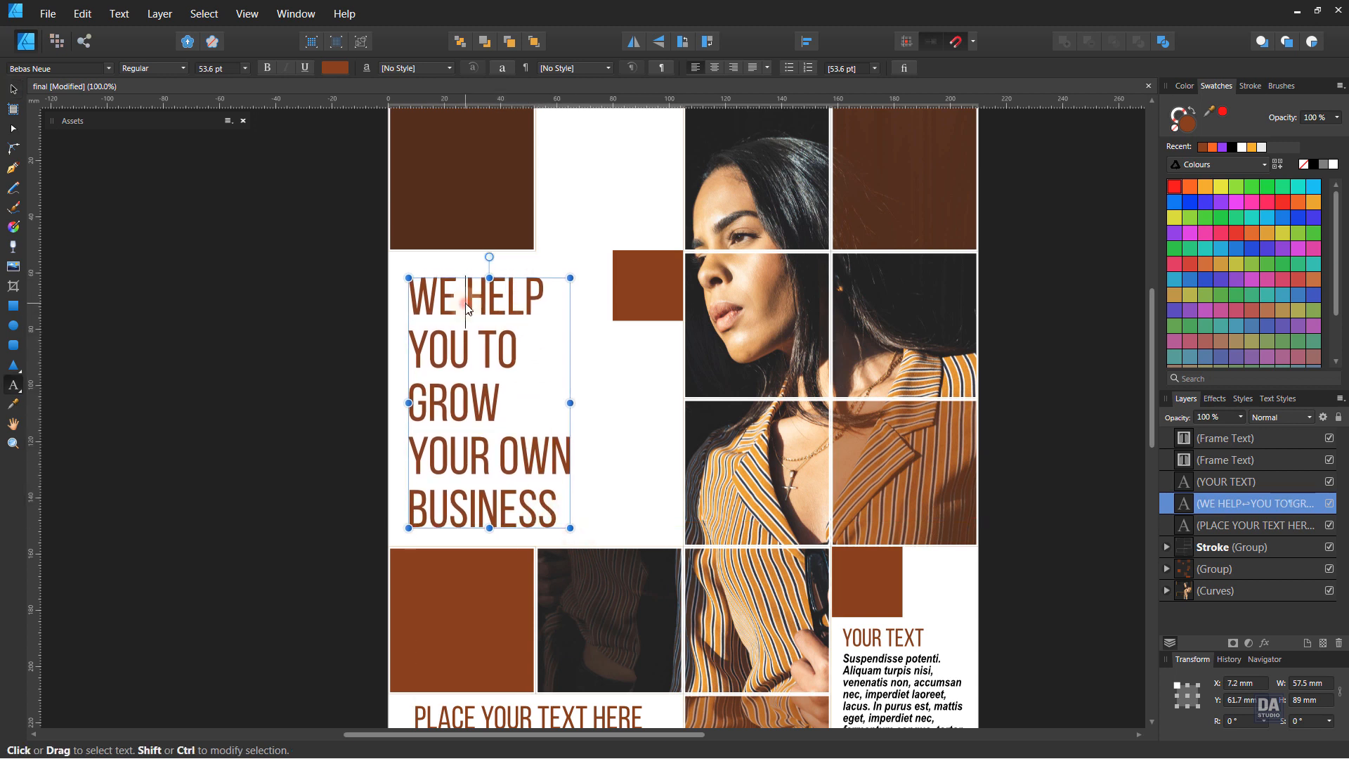
left_click_drag(465, 302, 545, 302)
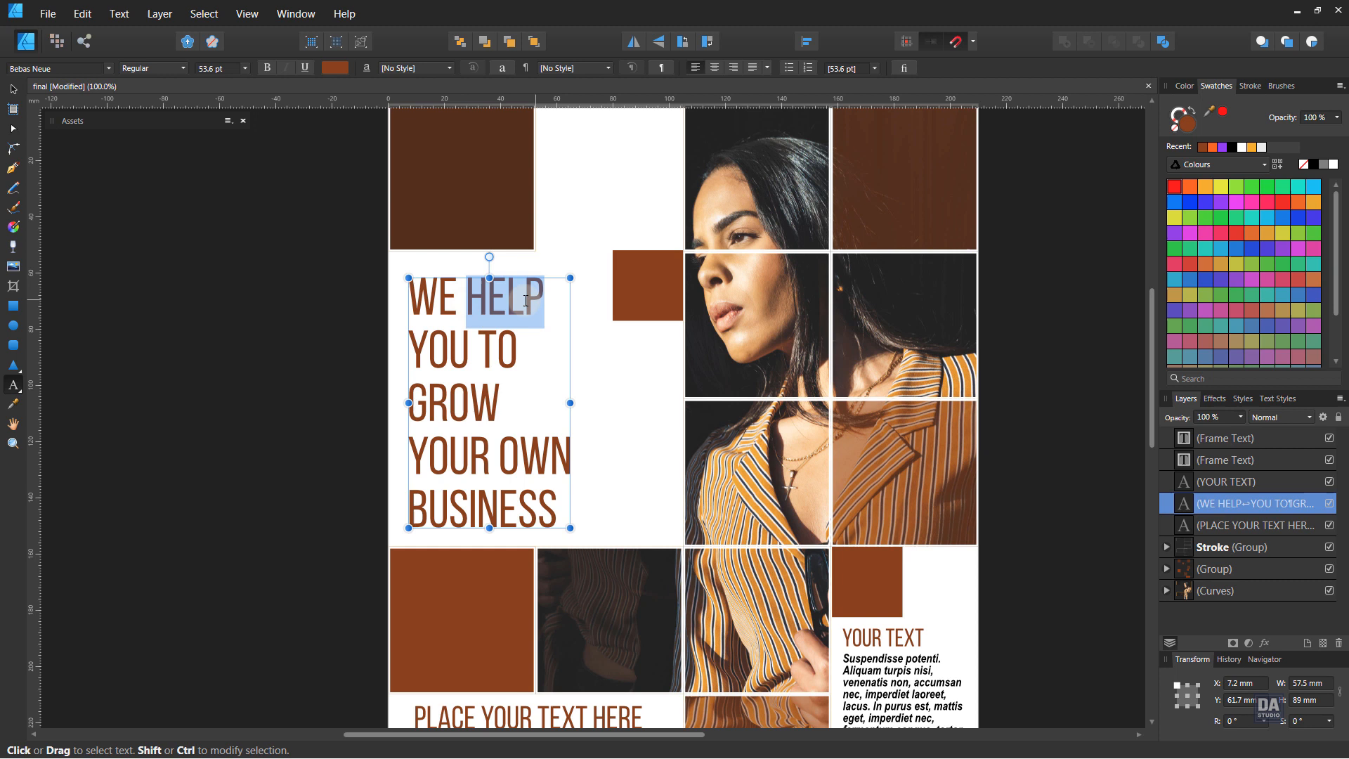
left_click(166, 68)
left_click(158, 153)
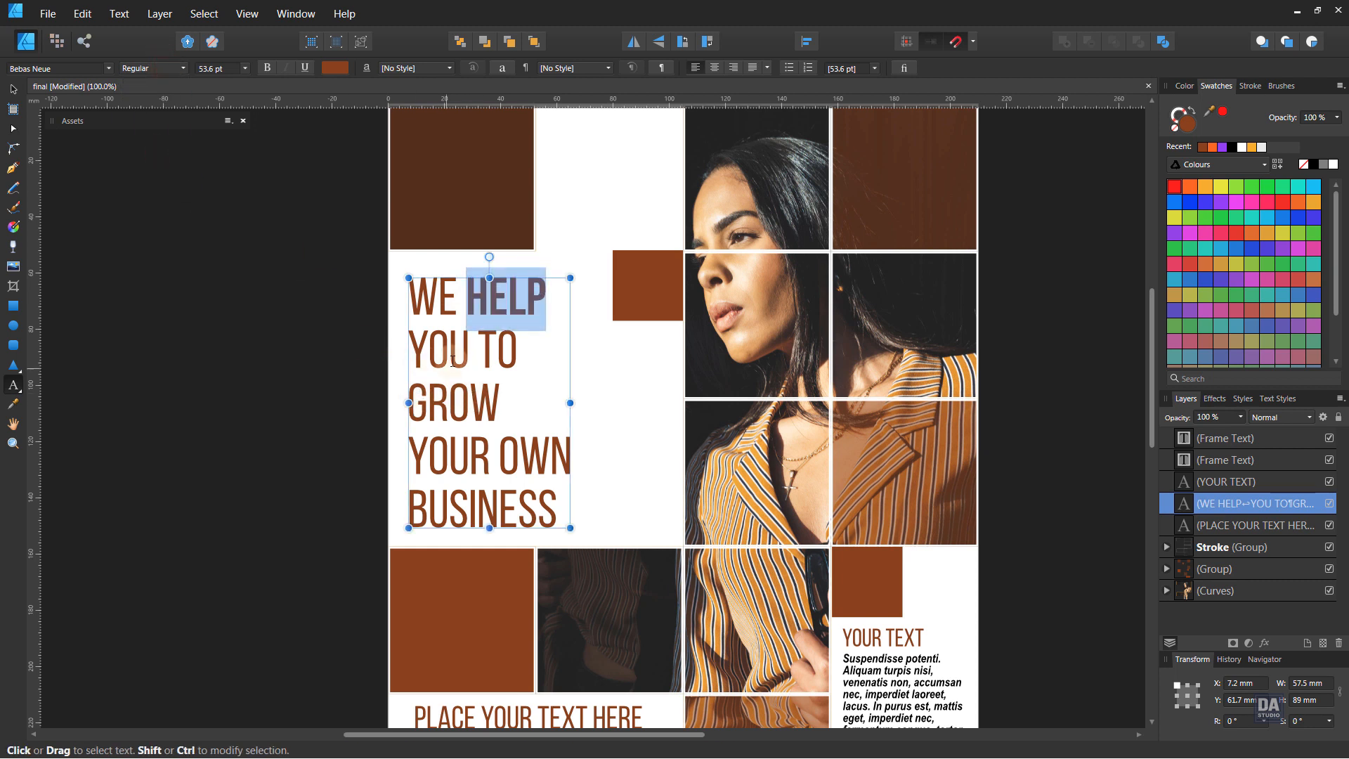
left_click_drag(468, 355, 409, 355)
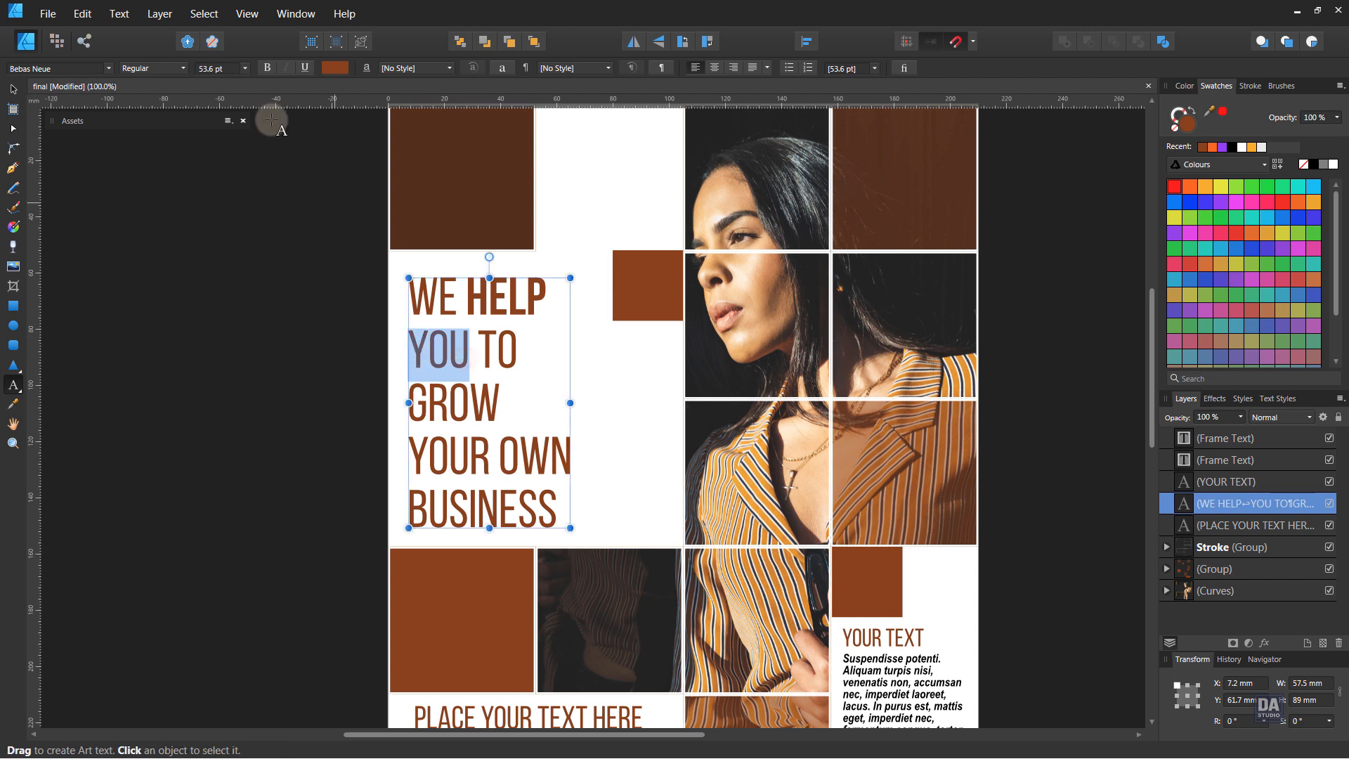
left_click(157, 68)
left_click(149, 147)
left_click_drag(493, 412, 408, 412)
left_click(159, 73)
left_click(161, 144)
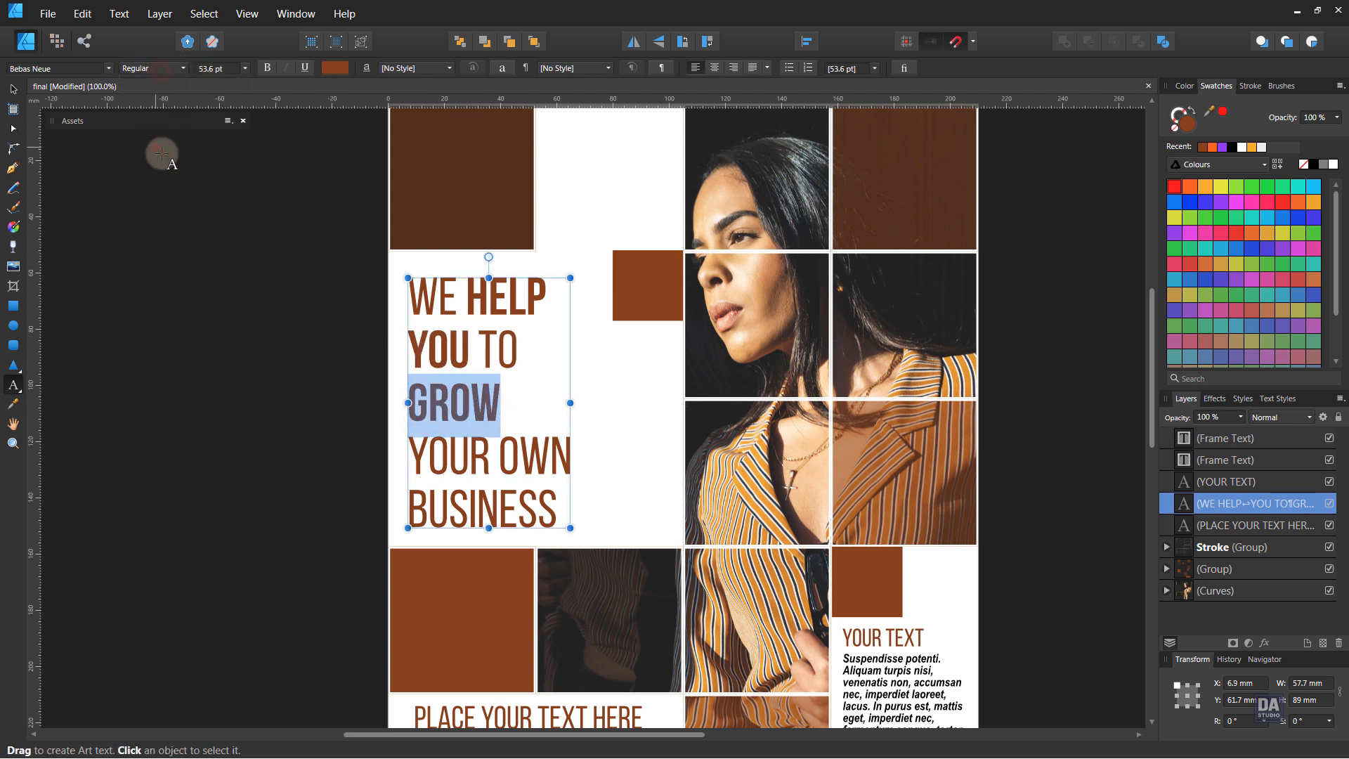
- Set the headline words "OWN" and "BUSINESS" to the bold font style and deselect the text
left_click_drag(500, 455, 578, 456)
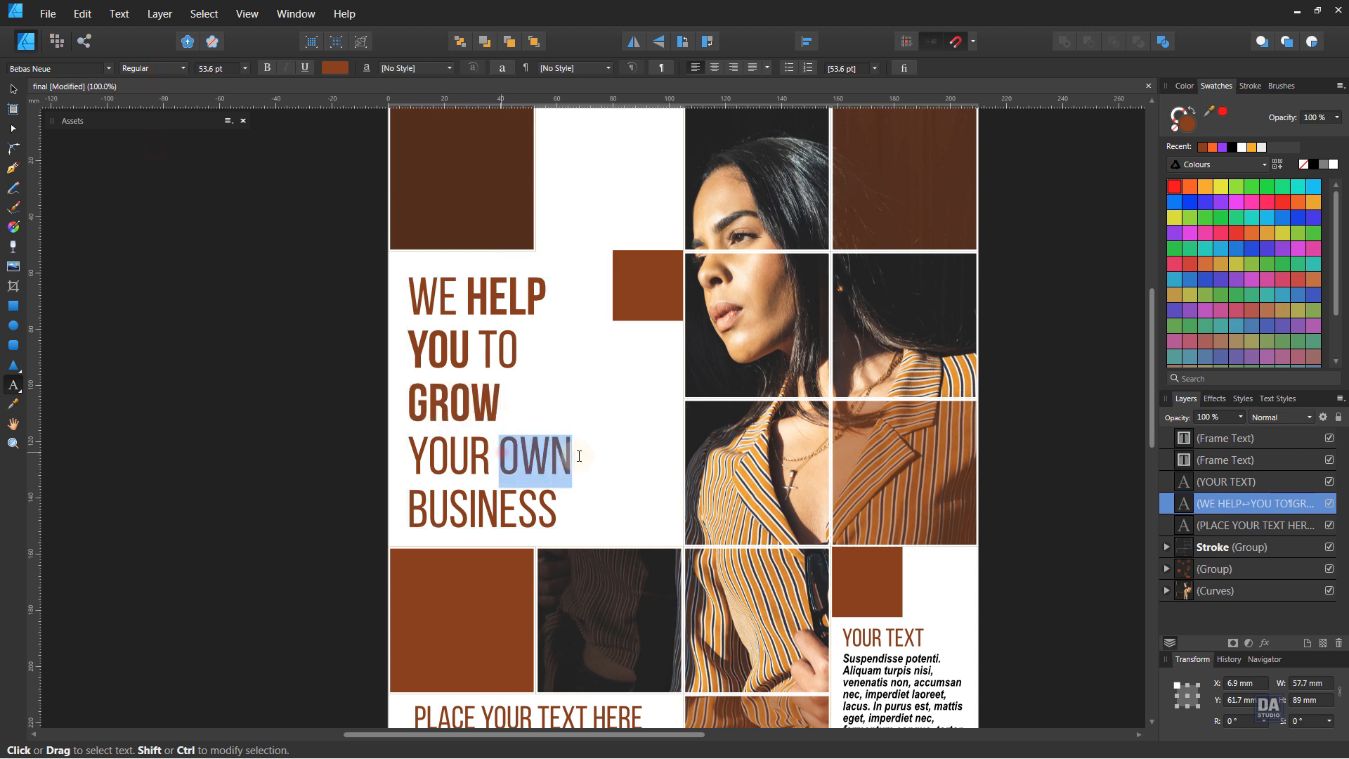
left_click(166, 67)
left_click(151, 163)
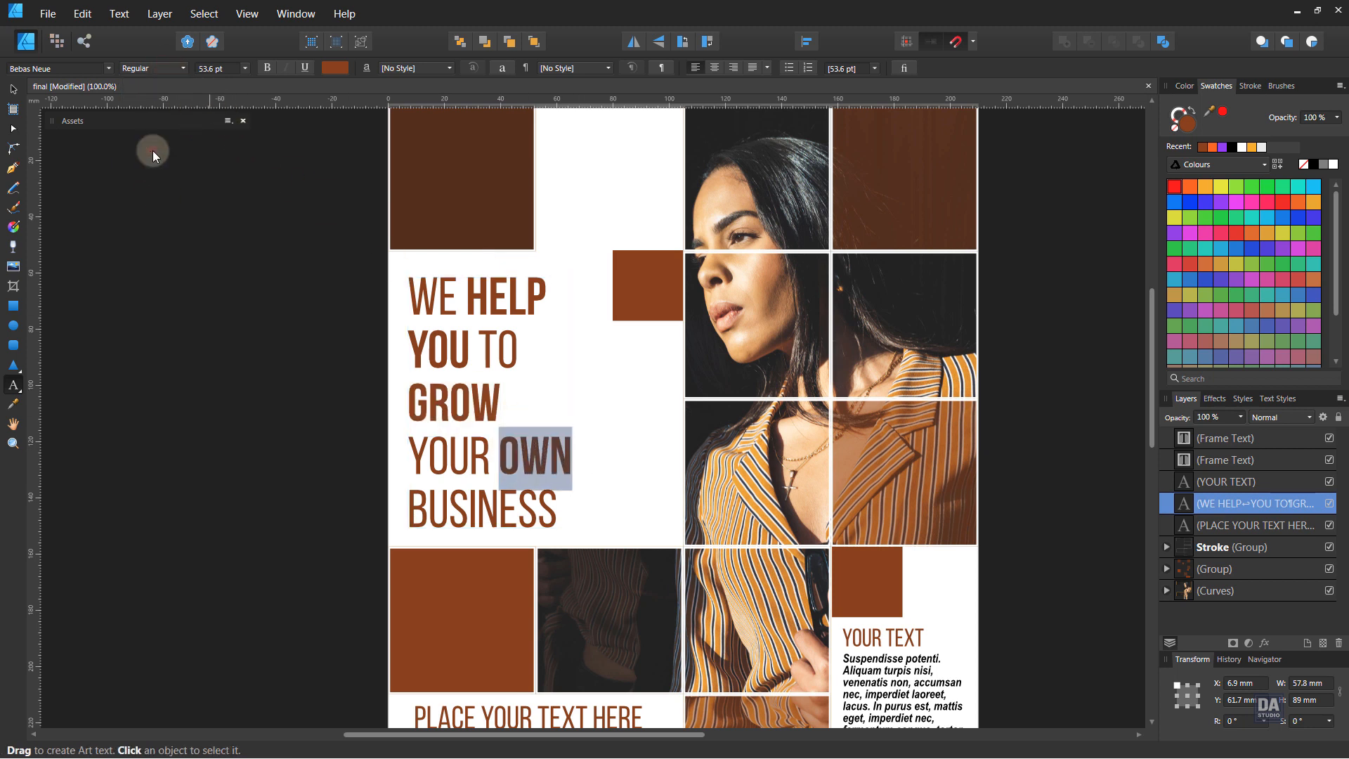
double_click(433, 500)
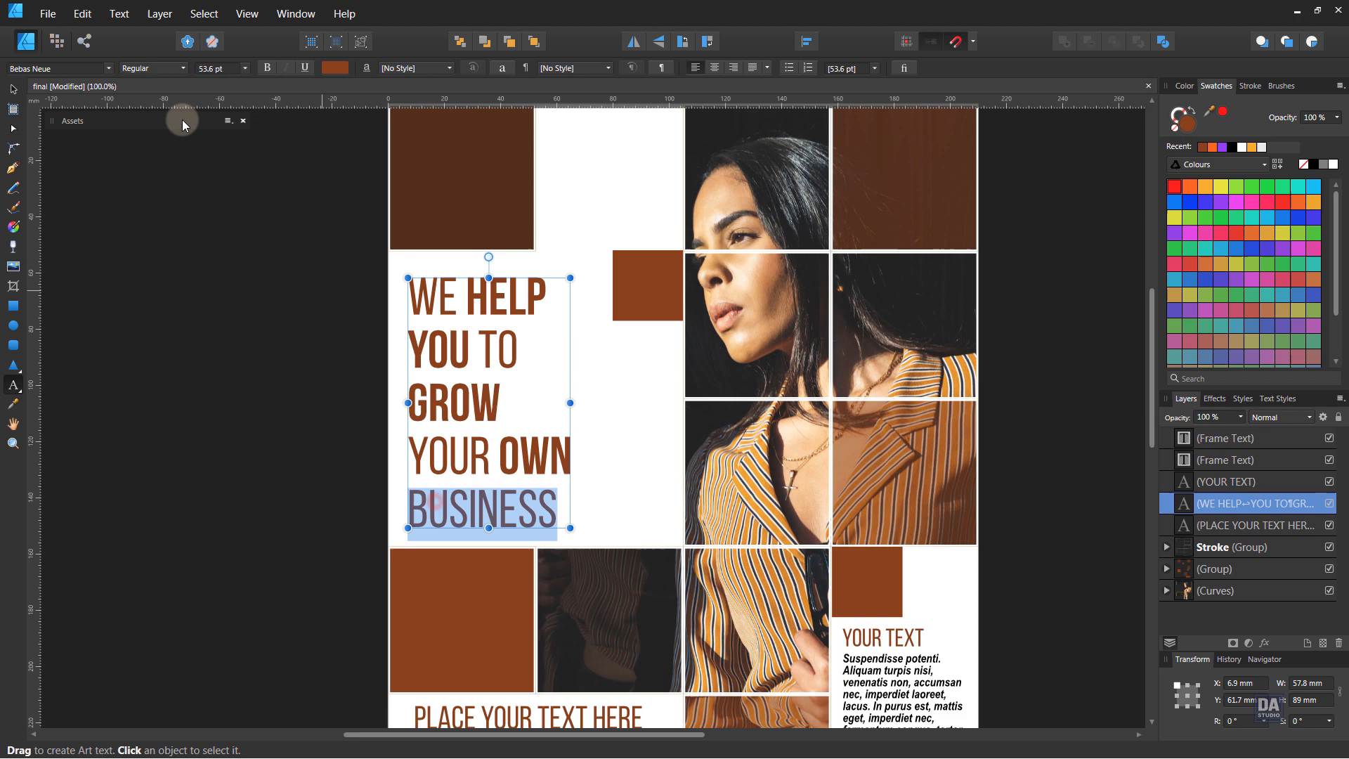
left_click(153, 68)
left_click(145, 146)
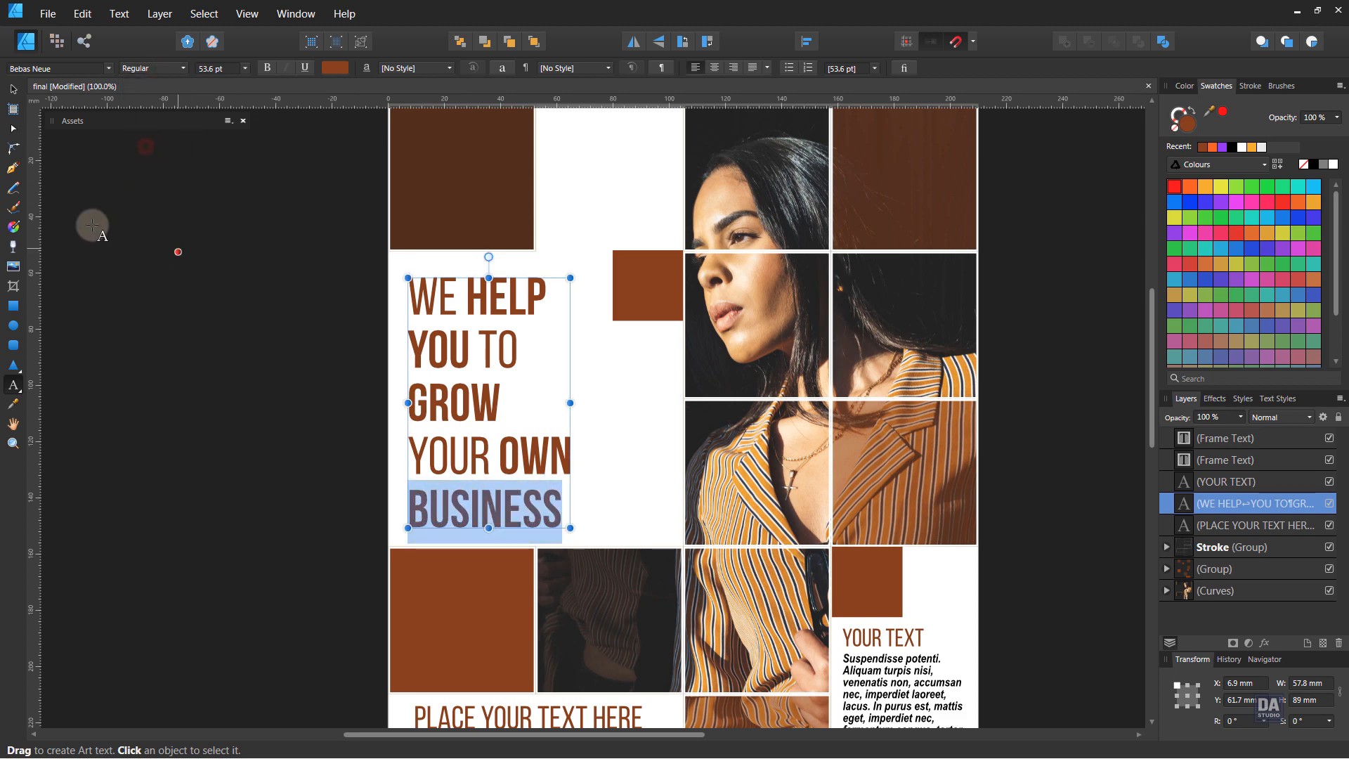
left_click(8, 90)
left_click(204, 323)
- Place the Design Art Studio logo from the Sample Text assets in the white top-row cell, scaled to about 43.9 × 9.9 mm
key("ctrl+space")
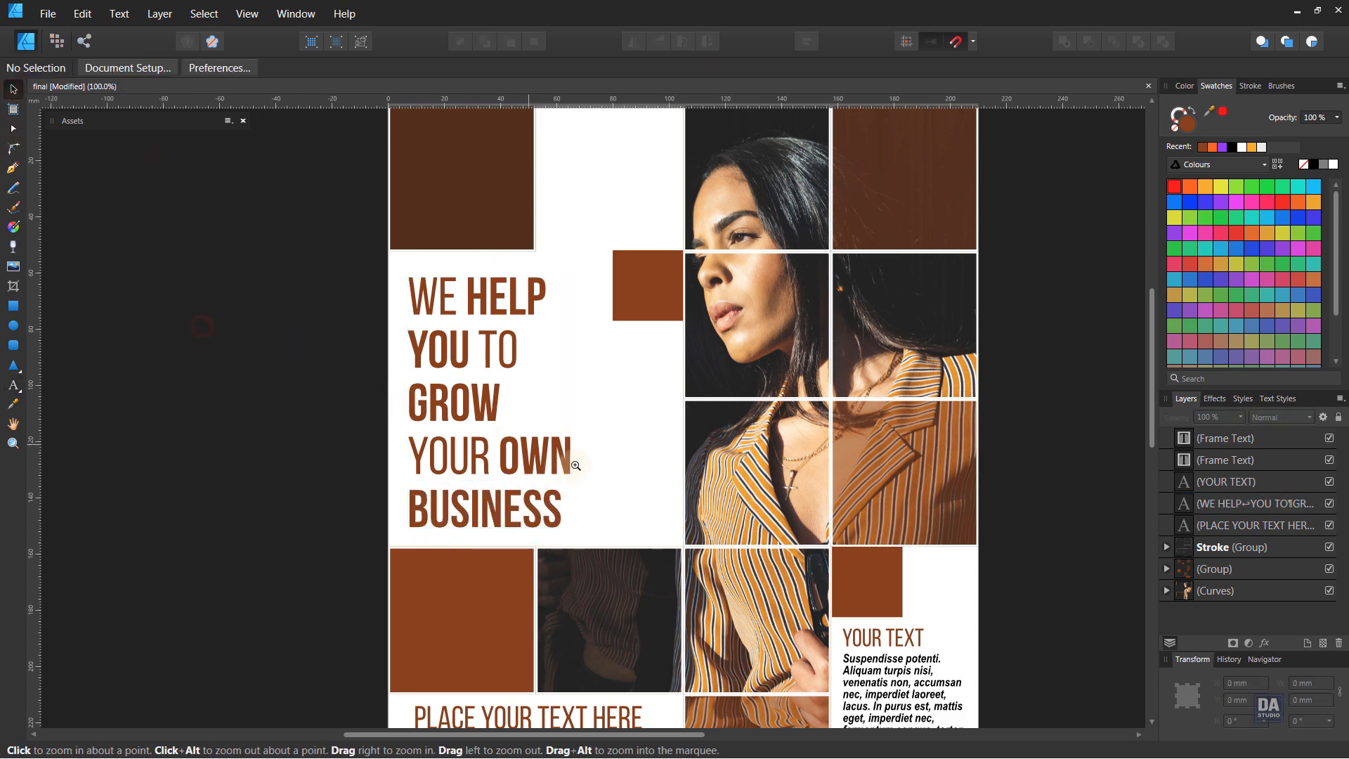
left_click_drag(574, 451, 378, 368)
key("space")
left_click_drag(605, 480, 526, 384)
key("ctrl+space")
mouse_move(758, 514)
left_mouse_down()
mouse_move(742, 497)
mouse_move(762, 494)
left_mouse_up()
left_click(74, 128)
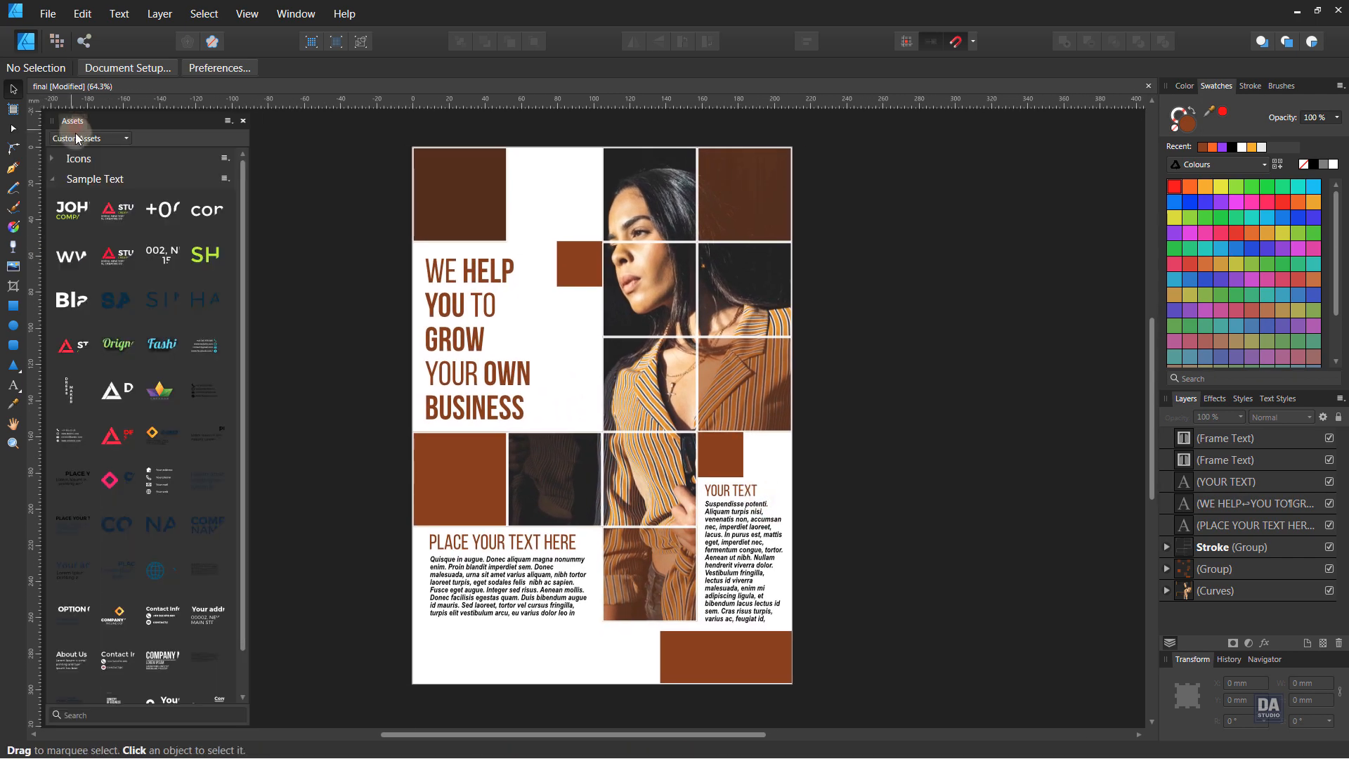
left_click_drag(125, 403, 594, 183)
key("ctrl+space")
left_click_drag(551, 241, 550, 220)
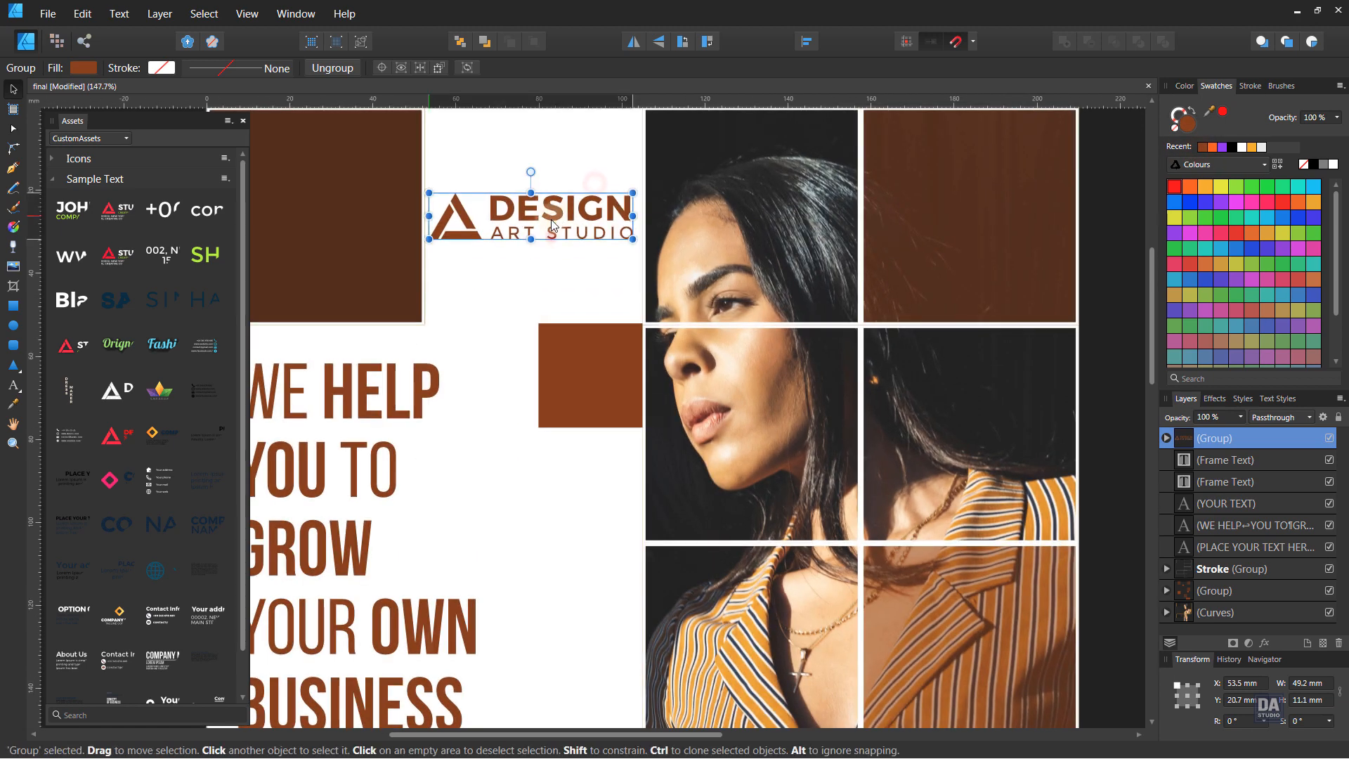
left_click_drag(632, 240, 622, 237)
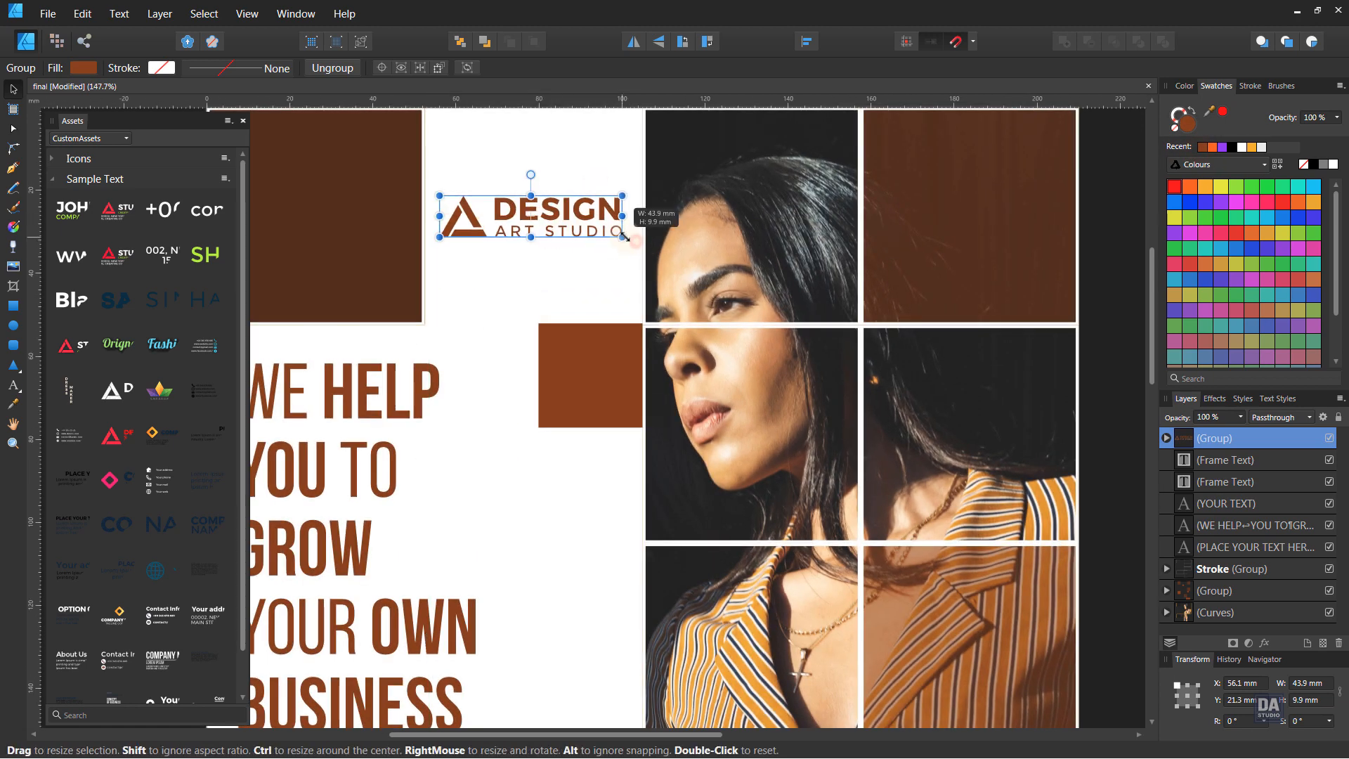
- Place the round Twitter, Facebook and Instagram icons from the Icons & Logo Templates assets over the brown square above "PLACE YOUR TEXT HERE"
key("ctrl+space")
left_click_drag(644, 371, 519, 375)
key("space")
left_click_drag(769, 540, 712, 383)
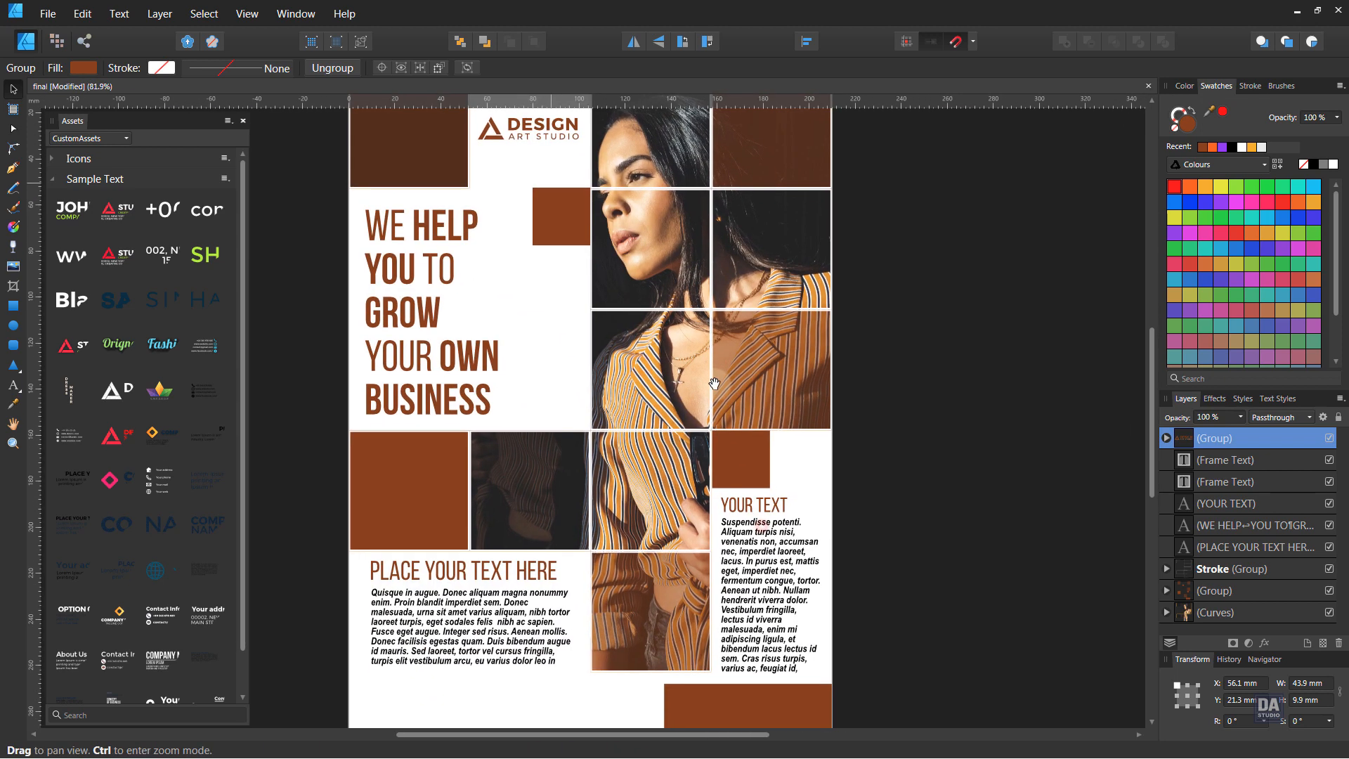
key("ctrl+space")
left_click_drag(749, 453, 645, 445)
left_click_drag(829, 528, 788, 462)
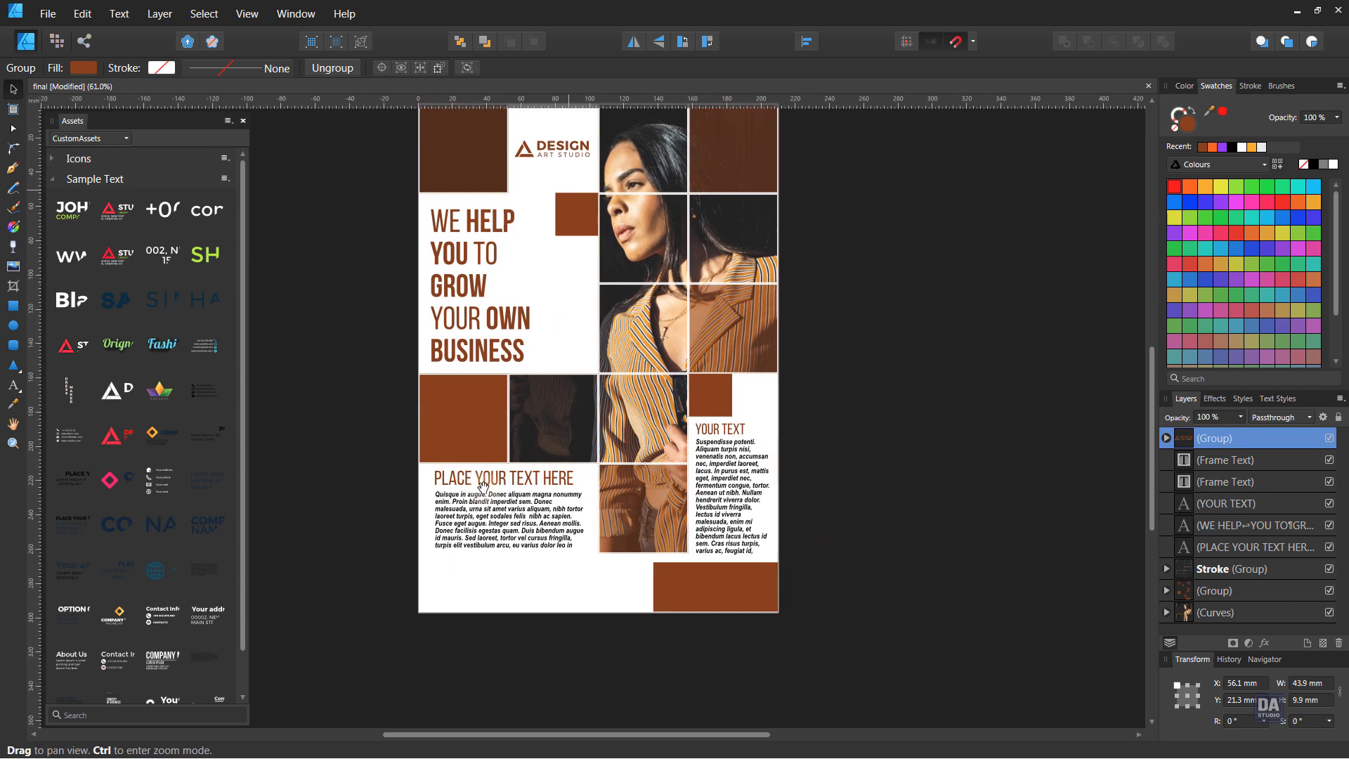
left_click(103, 138)
left_click(100, 212)
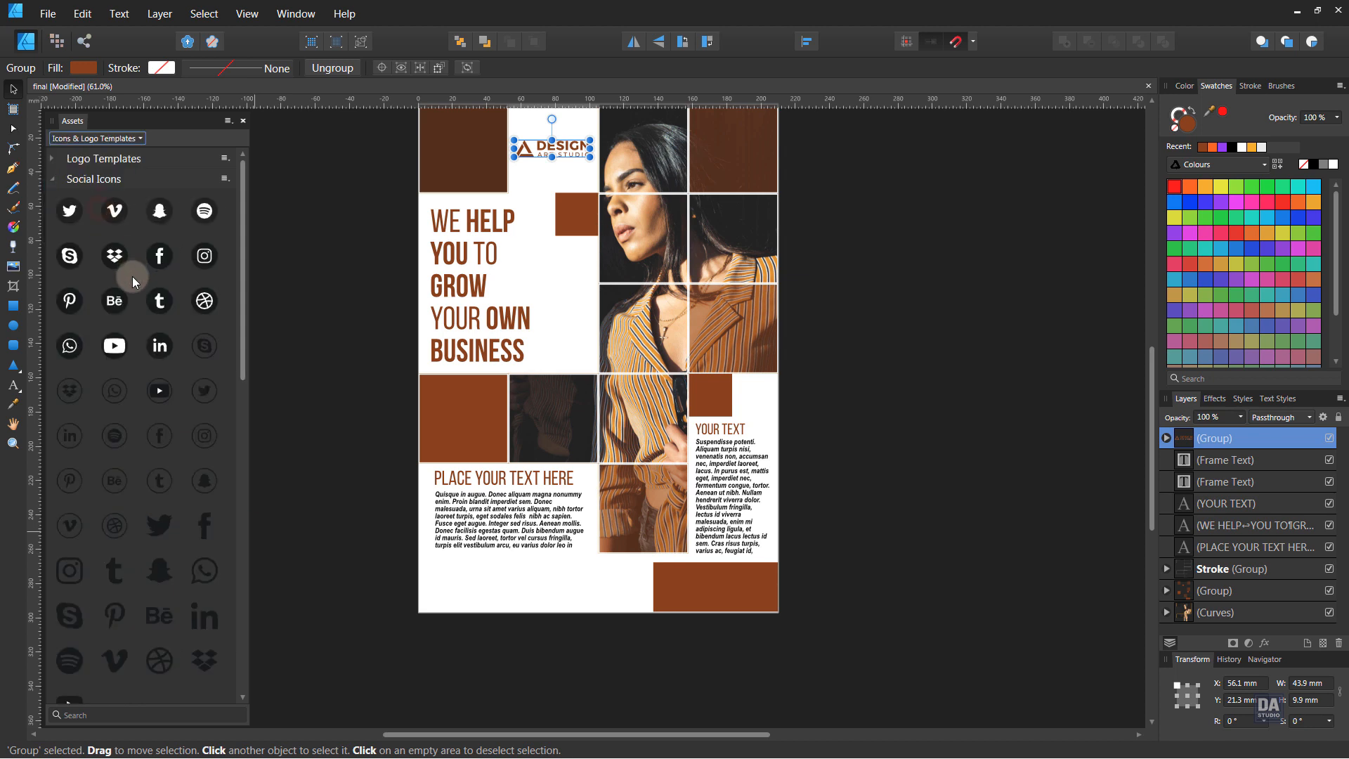
left_click_drag(82, 218, 449, 424)
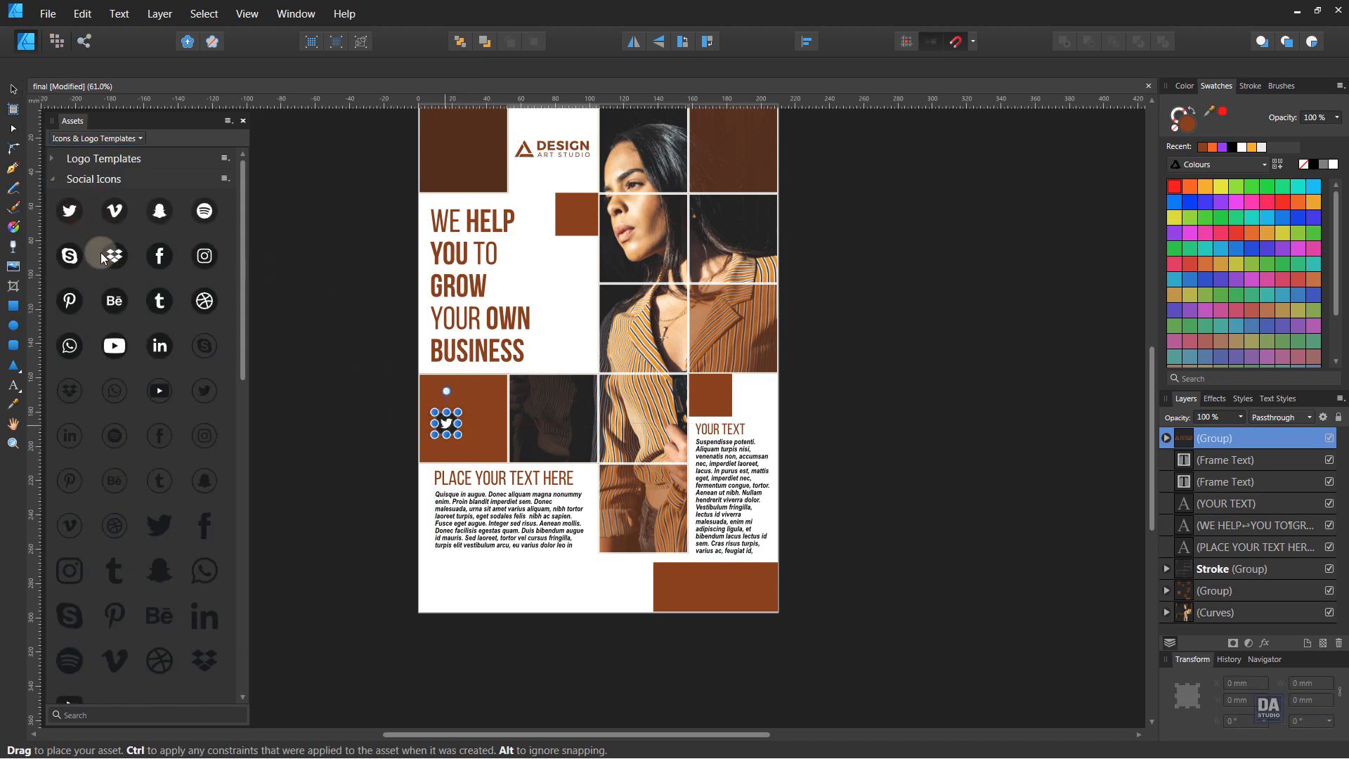
left_click_drag(160, 256, 477, 430)
left_click_drag(205, 256, 661, 440)
left_click_drag(624, 486, 614, 404)
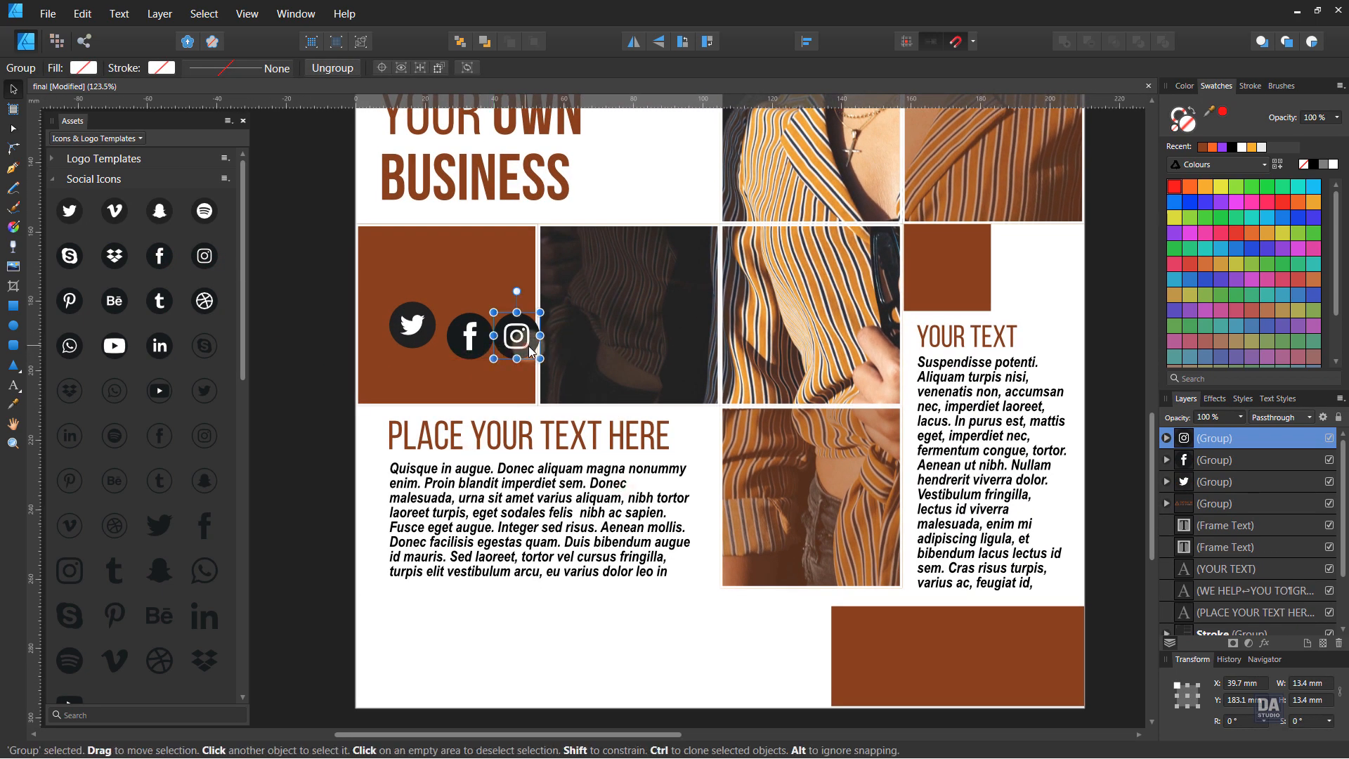
- Spread the three social icons apart, space them evenly horizontally and align their vertical centres
left_click_drag(518, 335, 567, 336)
left_click_drag(470, 336, 498, 336)
left_click(421, 334, "shift")
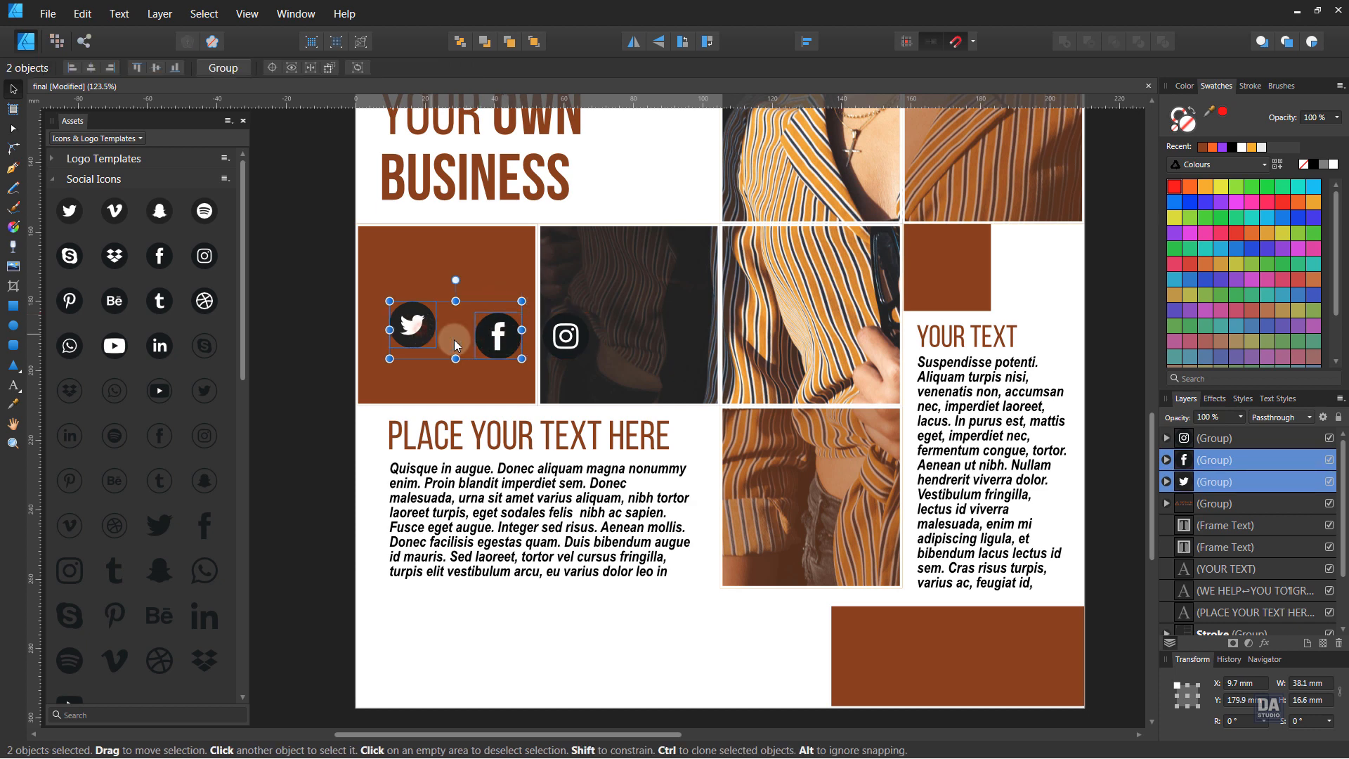
left_click(562, 347, "shift")
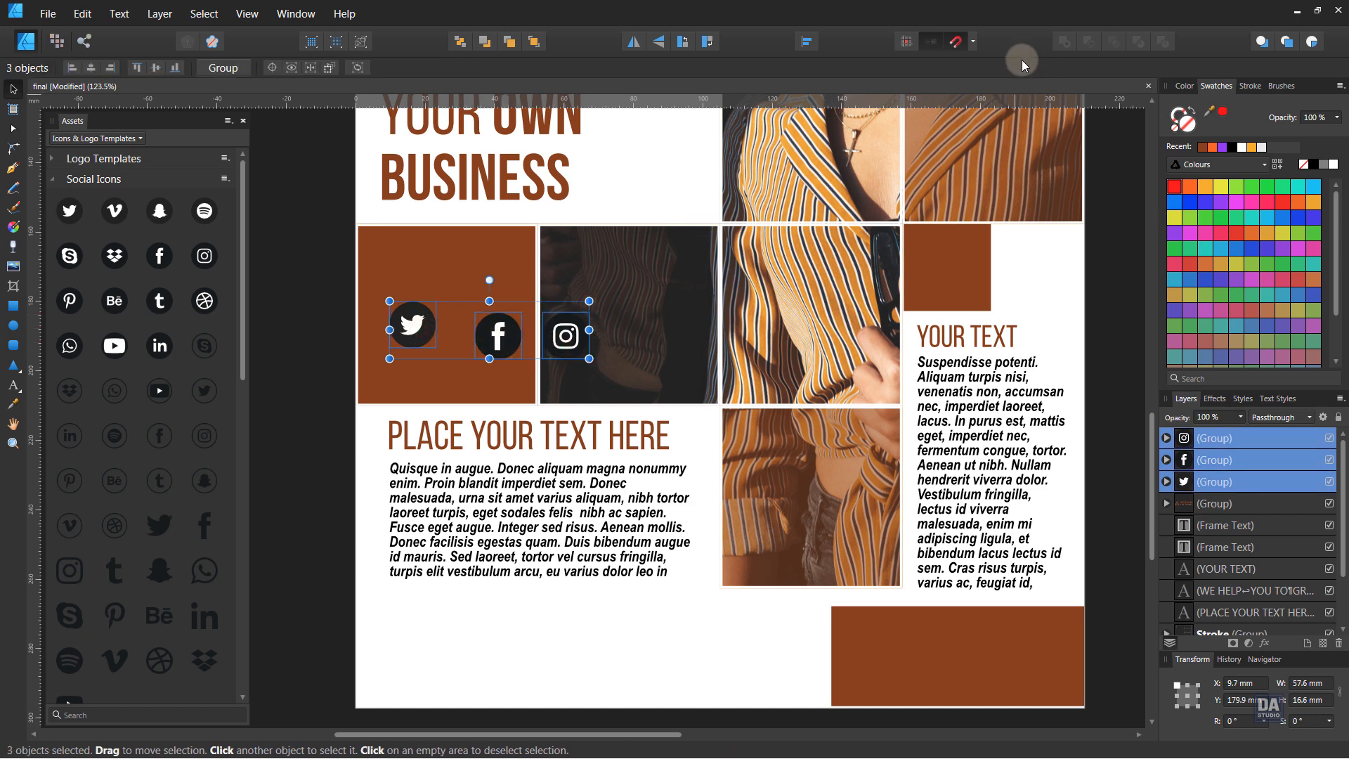
left_click(812, 43)
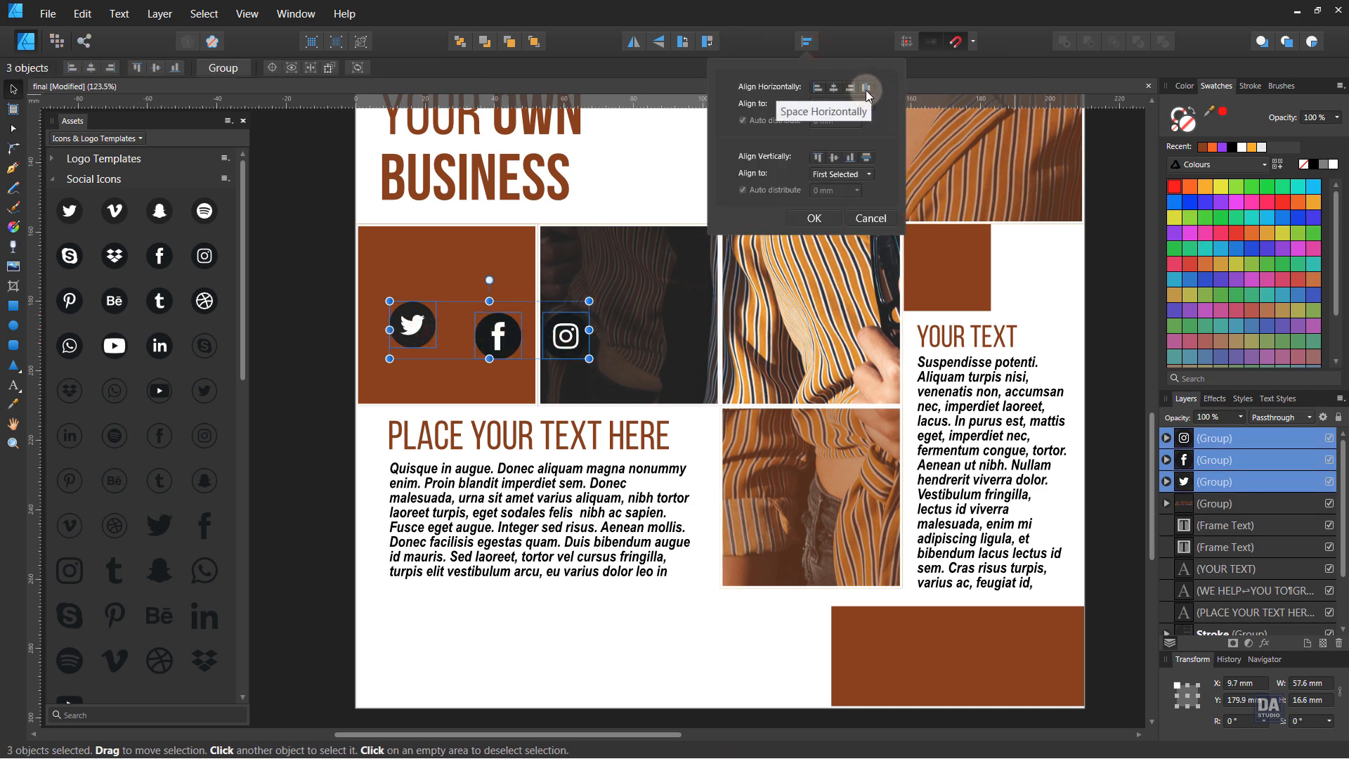
left_click(865, 87)
left_click(866, 158)
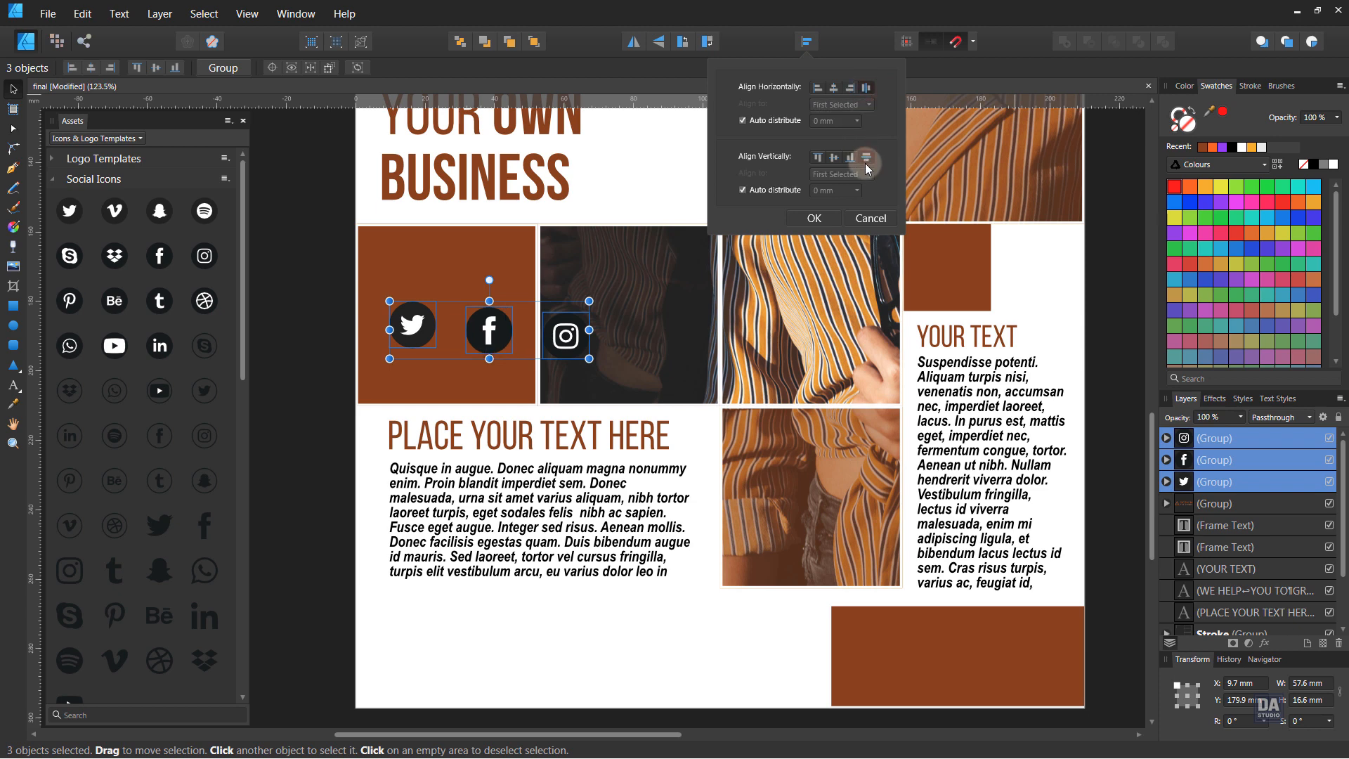
left_click(834, 157)
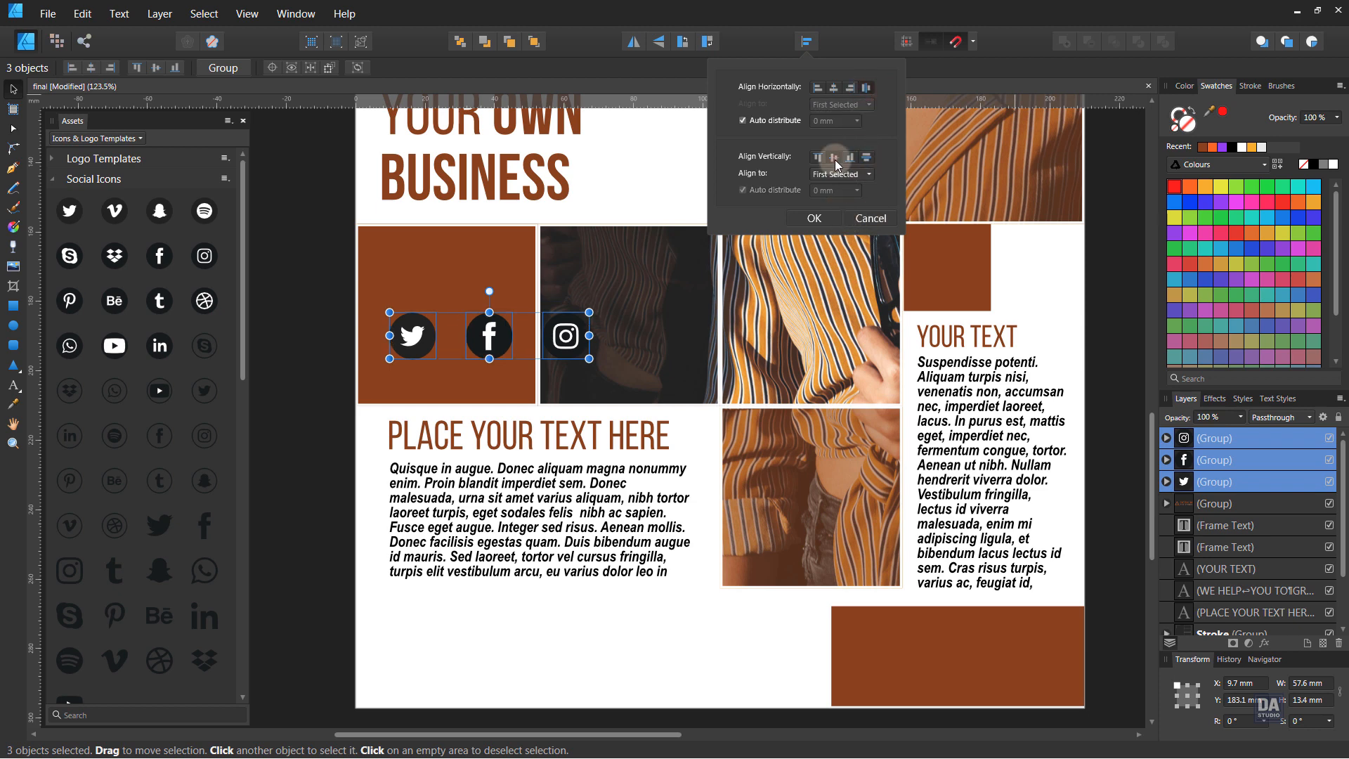
left_click(837, 217)
- Move the social icon row onto the brown rectangle at the page's lower-right corner and scale it down to about 12 mm per icon
left_click_drag(486, 345, 959, 668)
key("space")
key("ctrl+space")
left_click_drag(1076, 709, 887, 479)
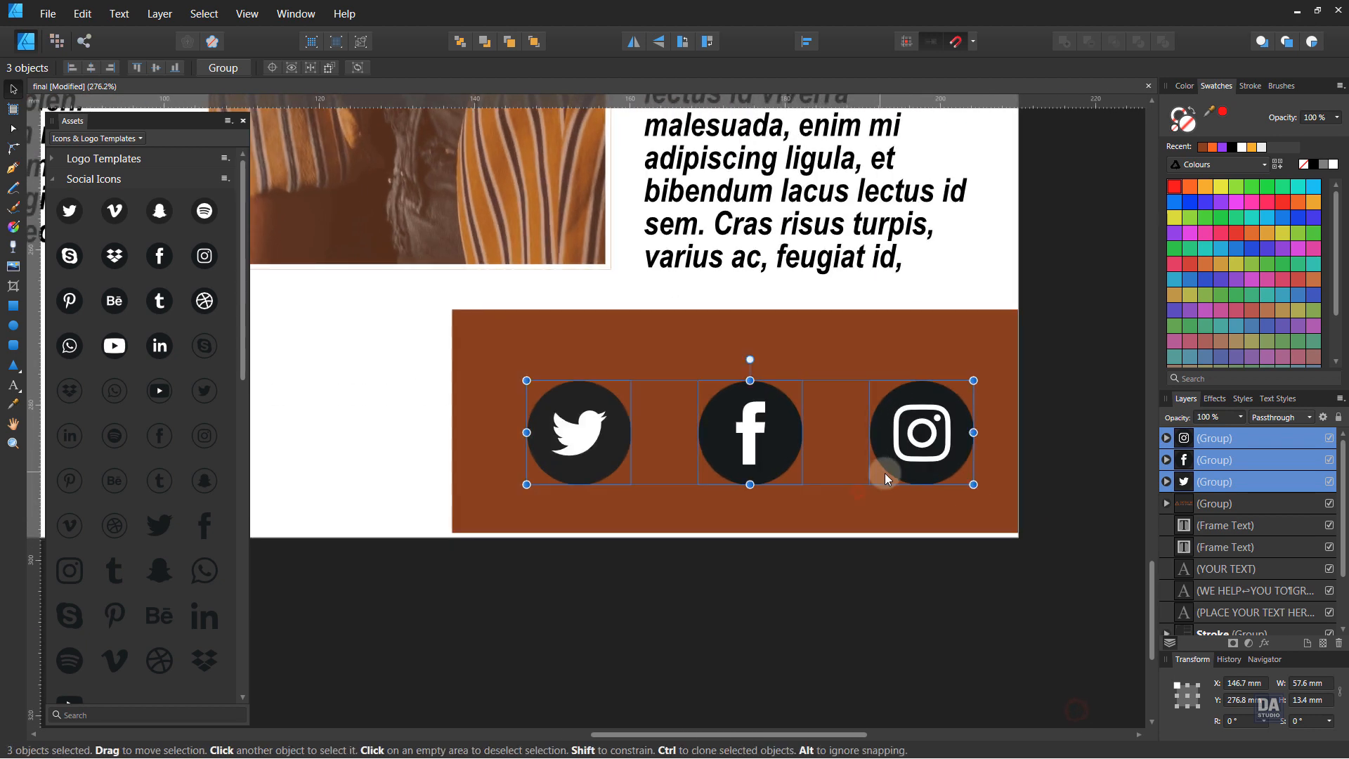
left_click_drag(973, 484, 934, 469)
left_click(864, 605)
- Recolour the white Twitter, Facebook and Instagram glyphs with the recently used brown
double_click(621, 453)
left_click(593, 438)
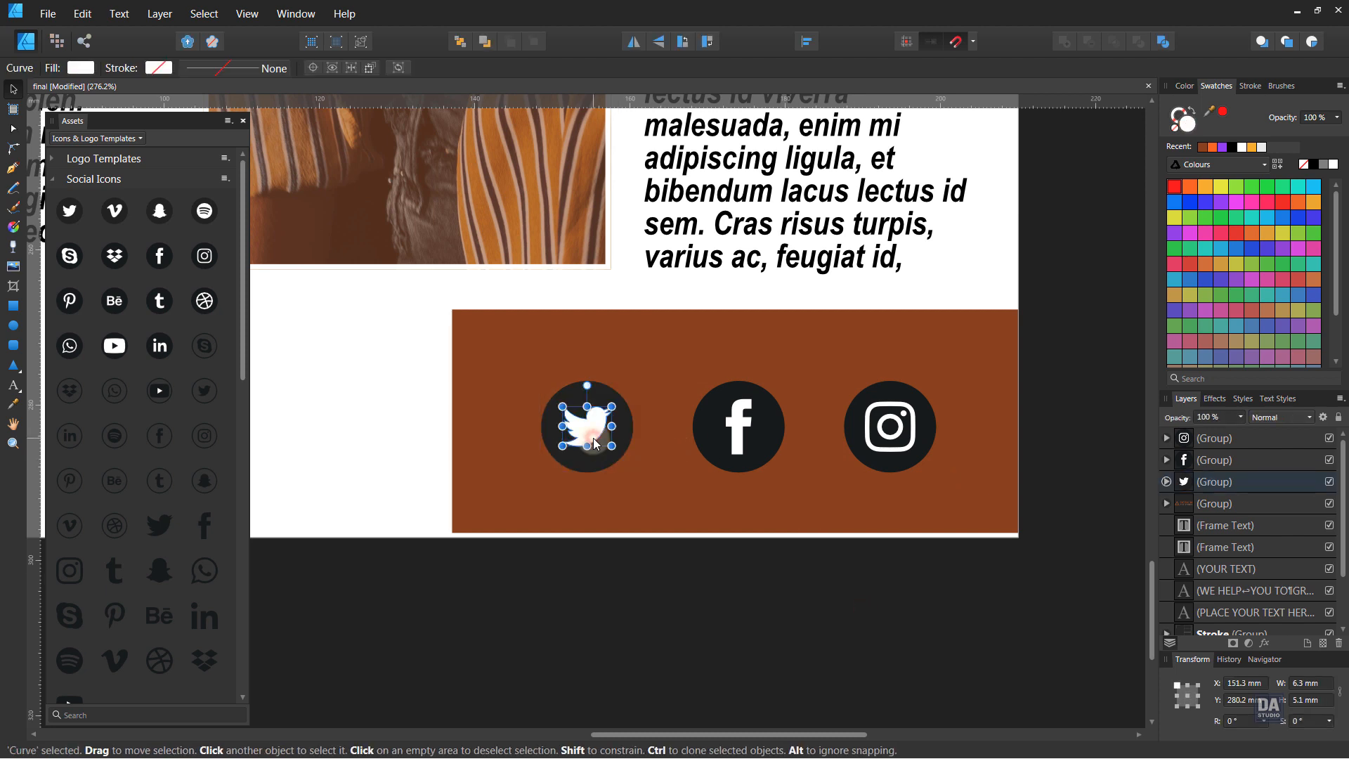
left_click(887, 446)
double_click(893, 437)
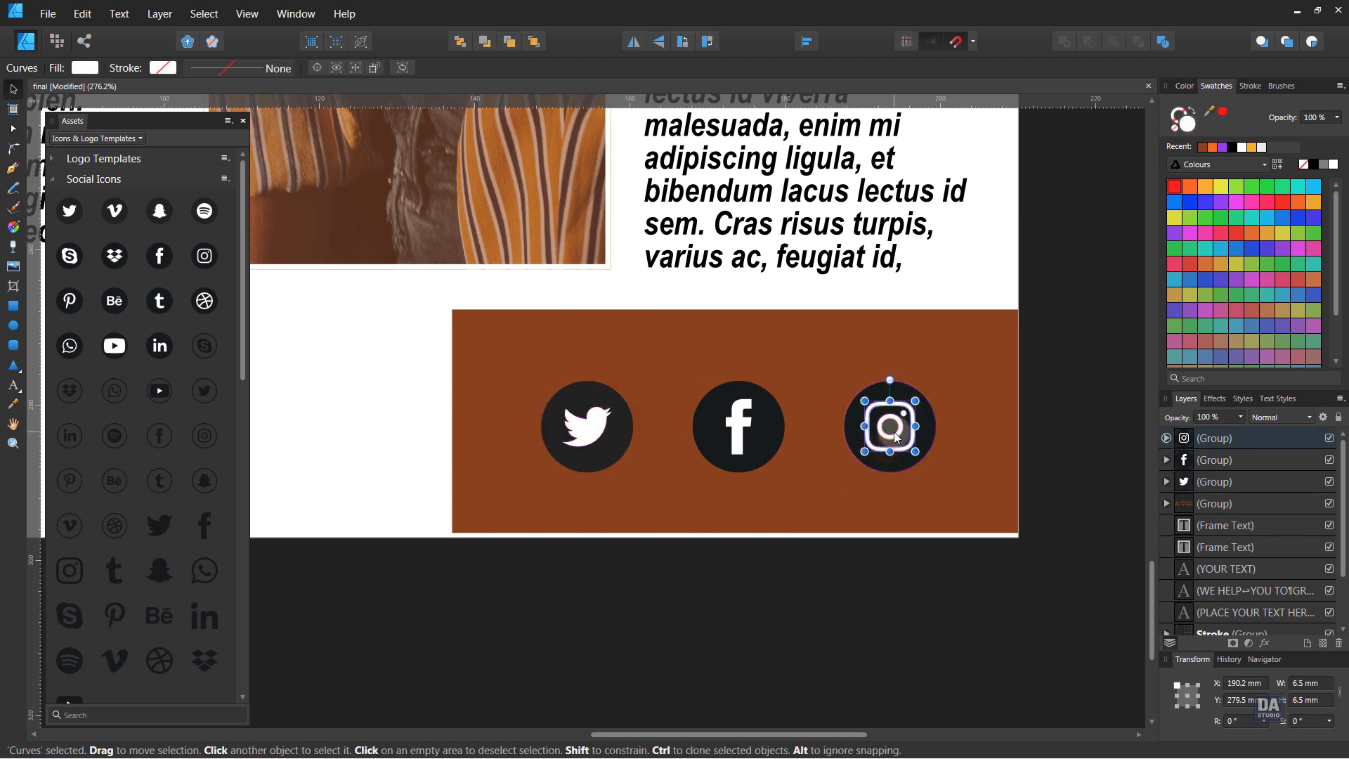
left_click(904, 431, "shift")
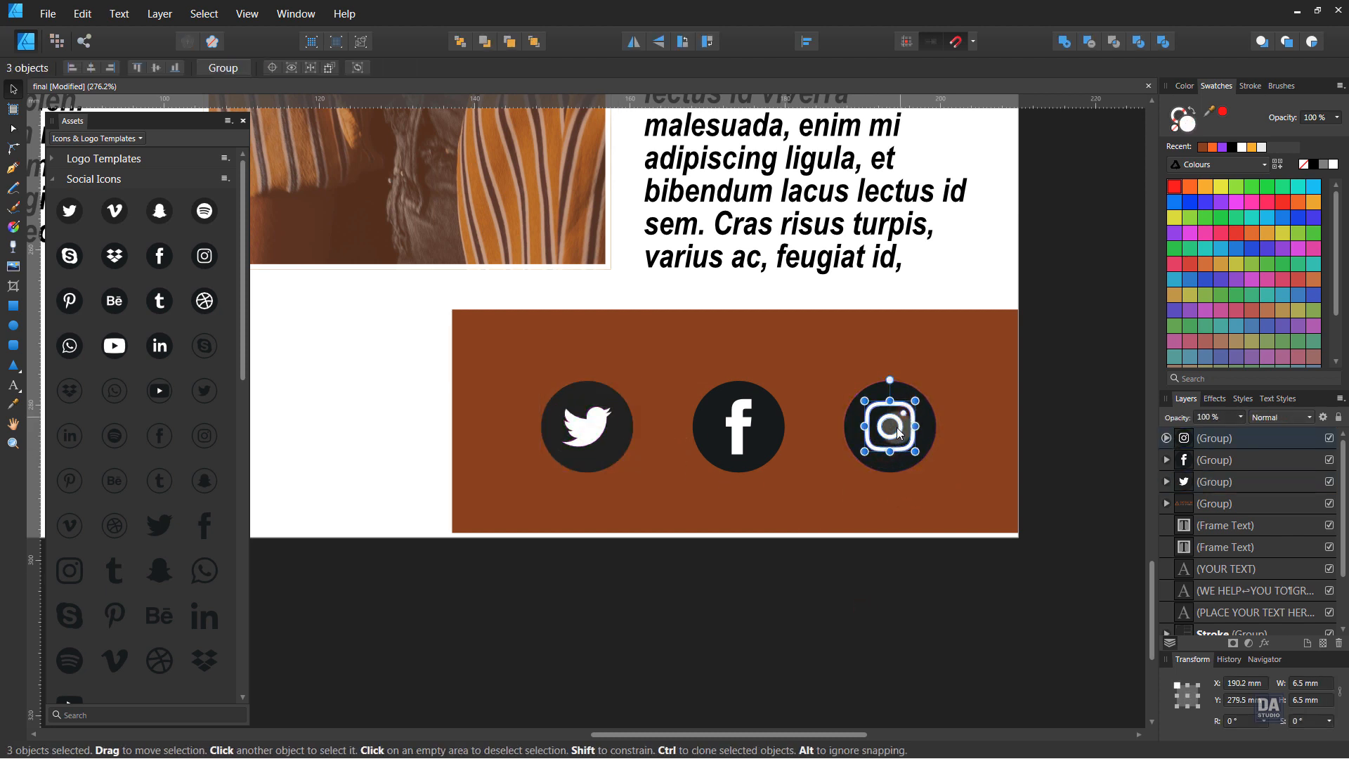
left_click(734, 439, "shift")
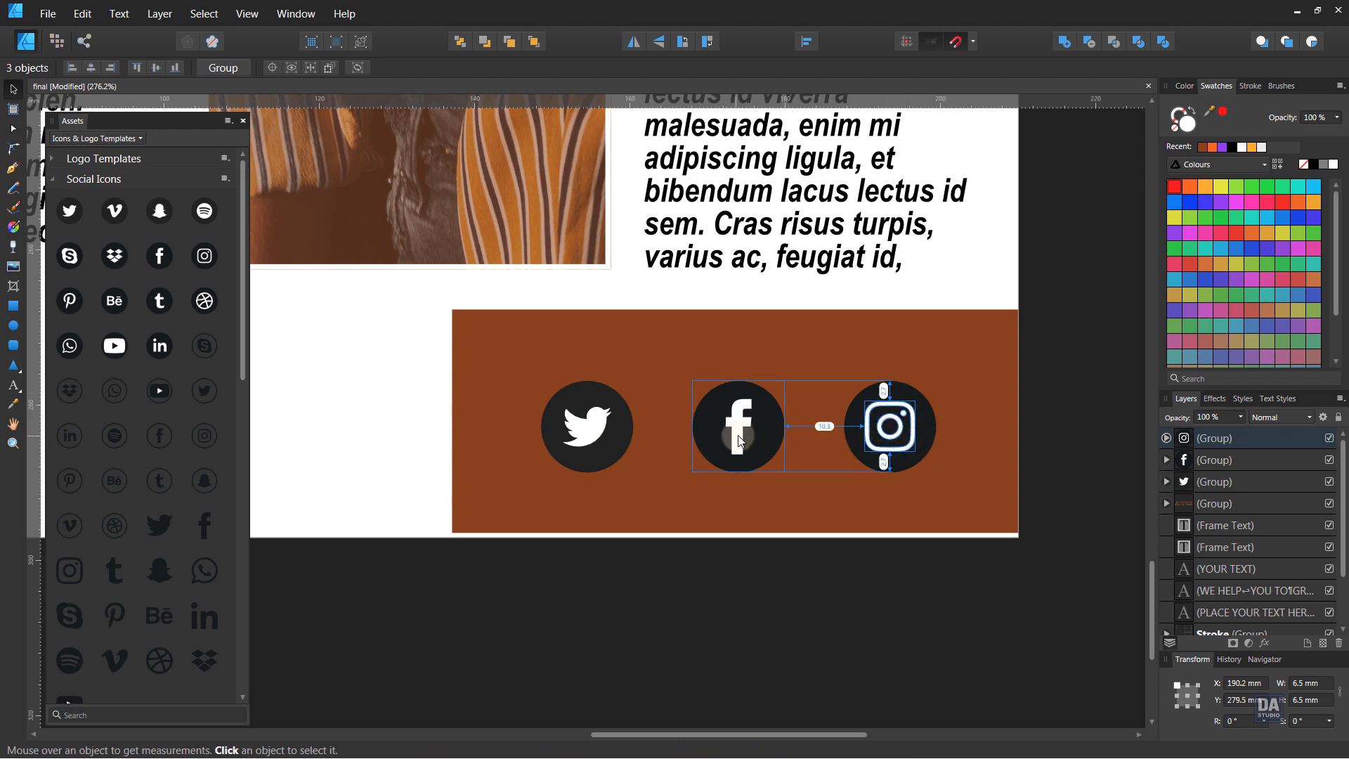
left_click(605, 430, "shift")
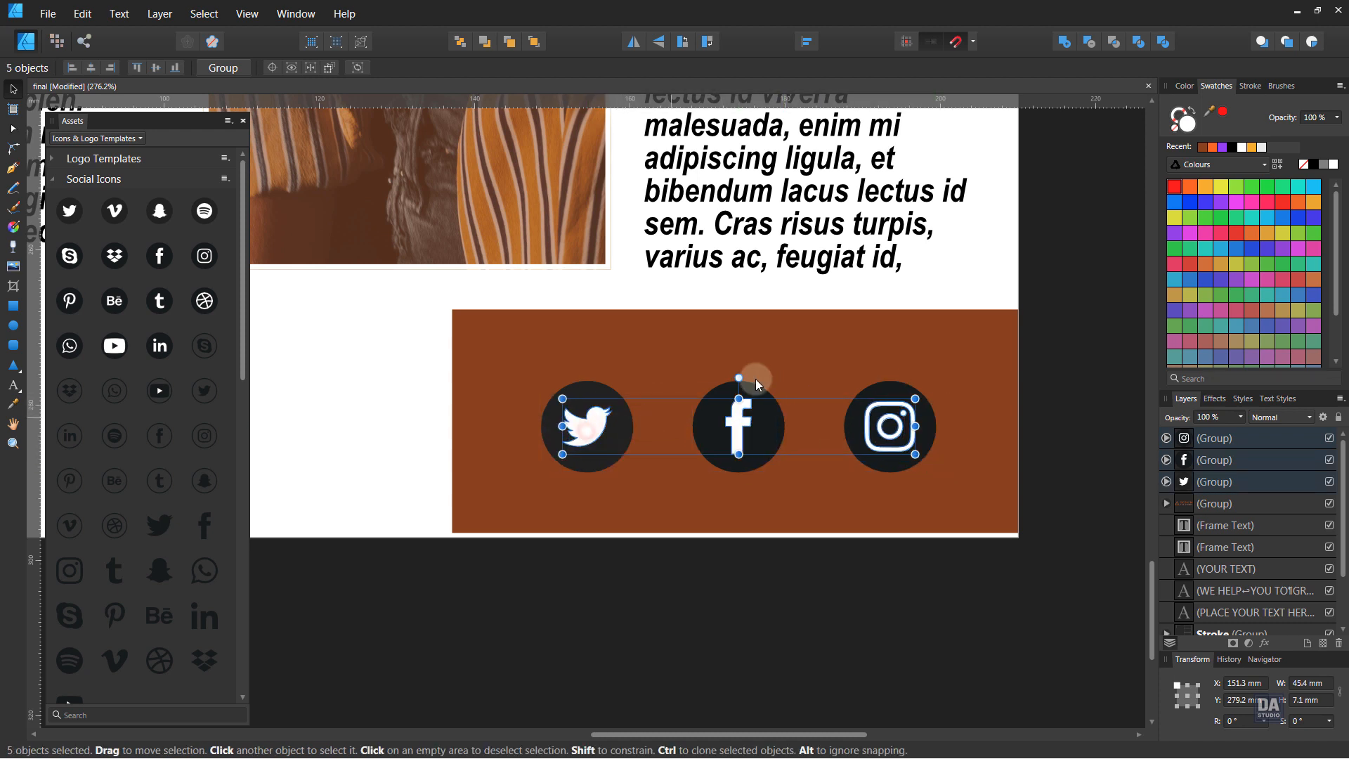
left_click(1202, 148)
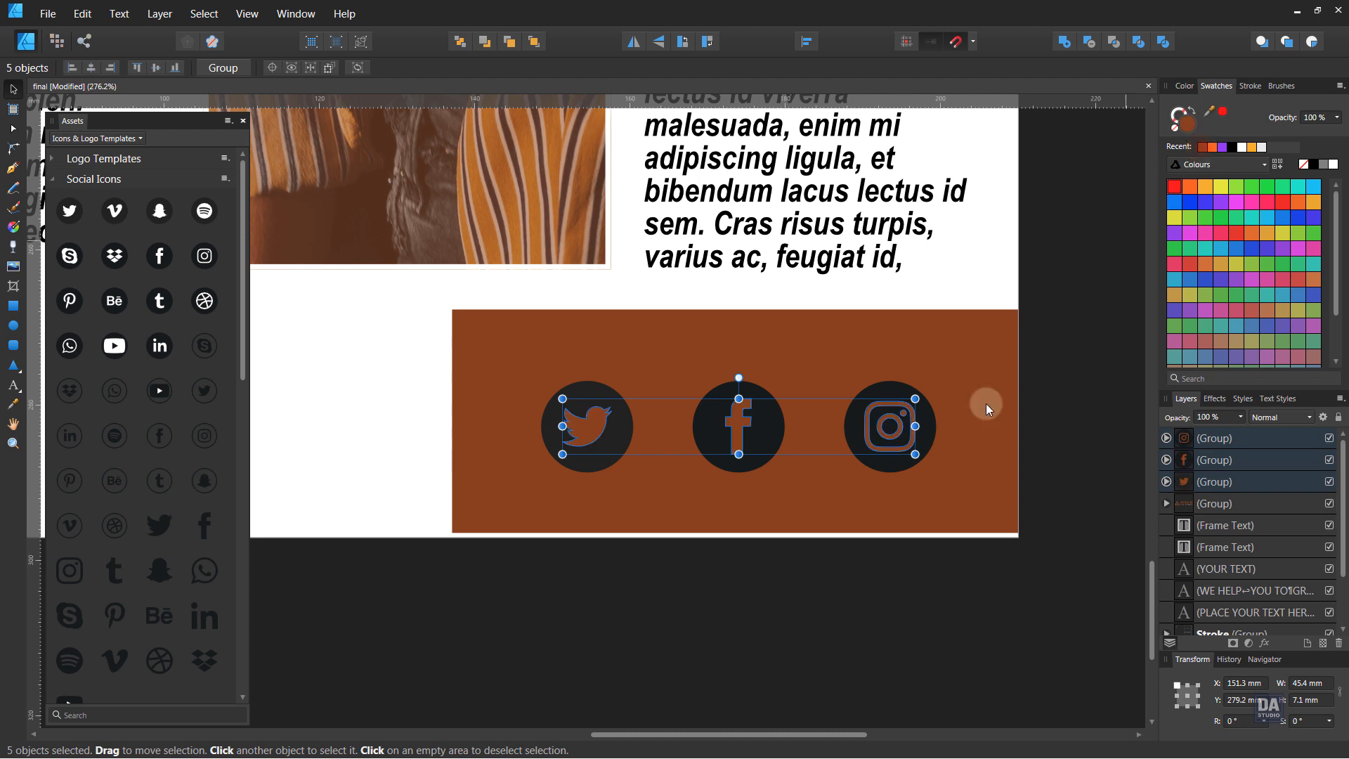
- Fill the dark circles behind the Twitter, Facebook and Instagram glyphs with white
left_click(879, 471)
left_click(766, 456, "shift")
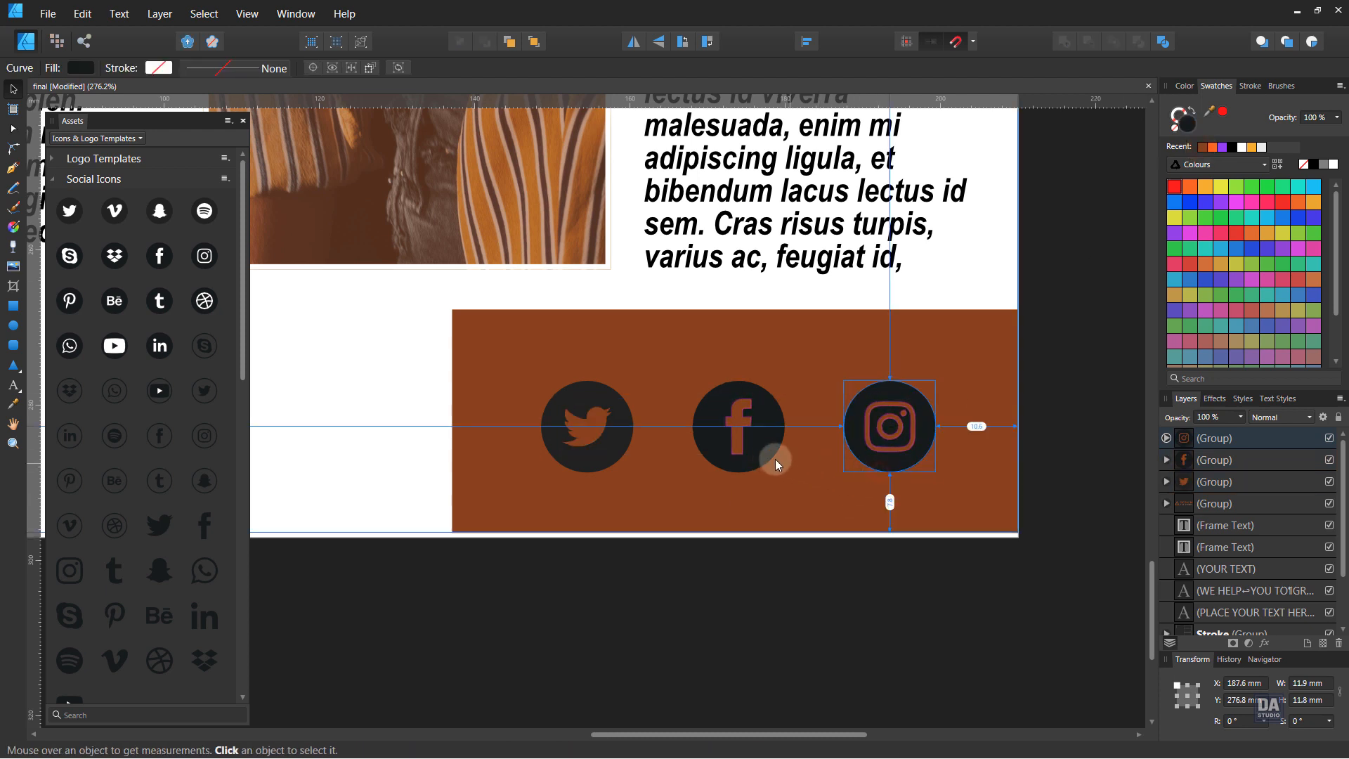
left_click(617, 460, "shift")
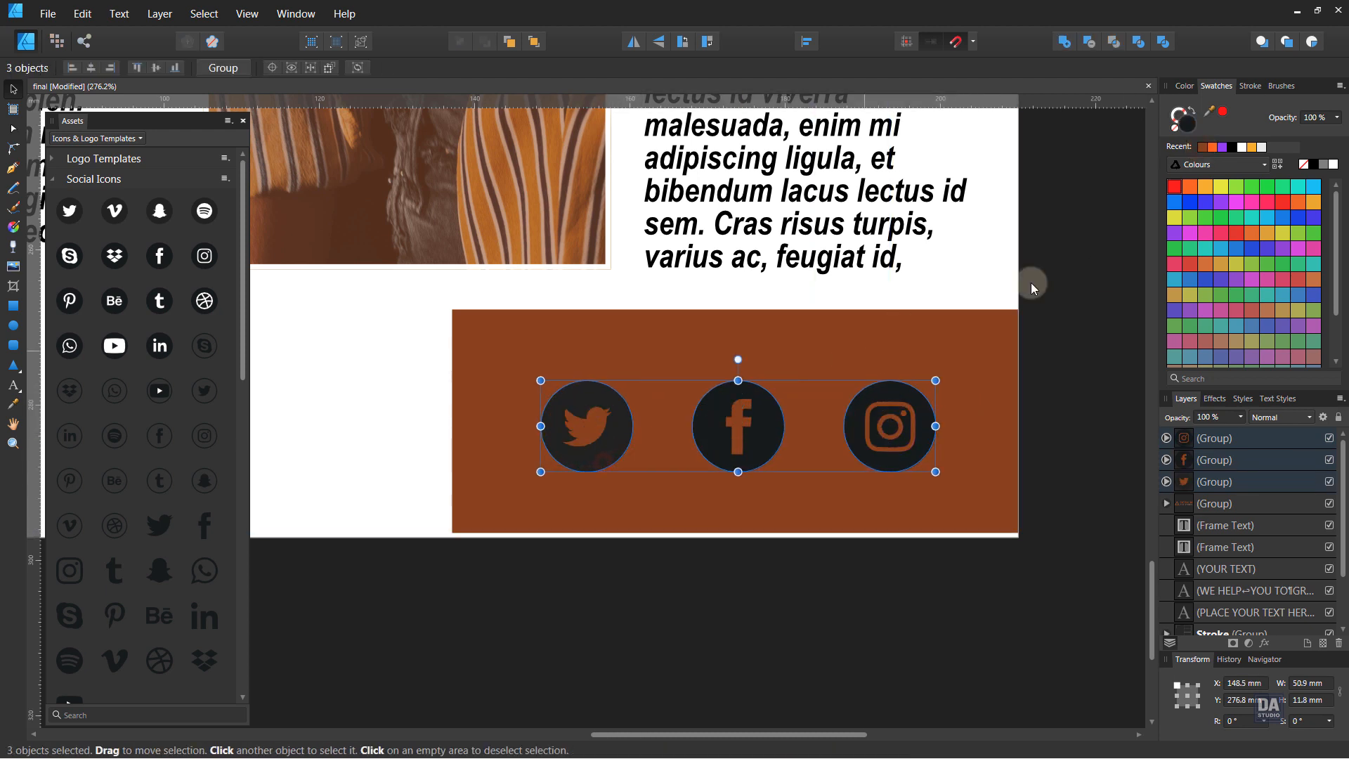
left_click(1335, 168)
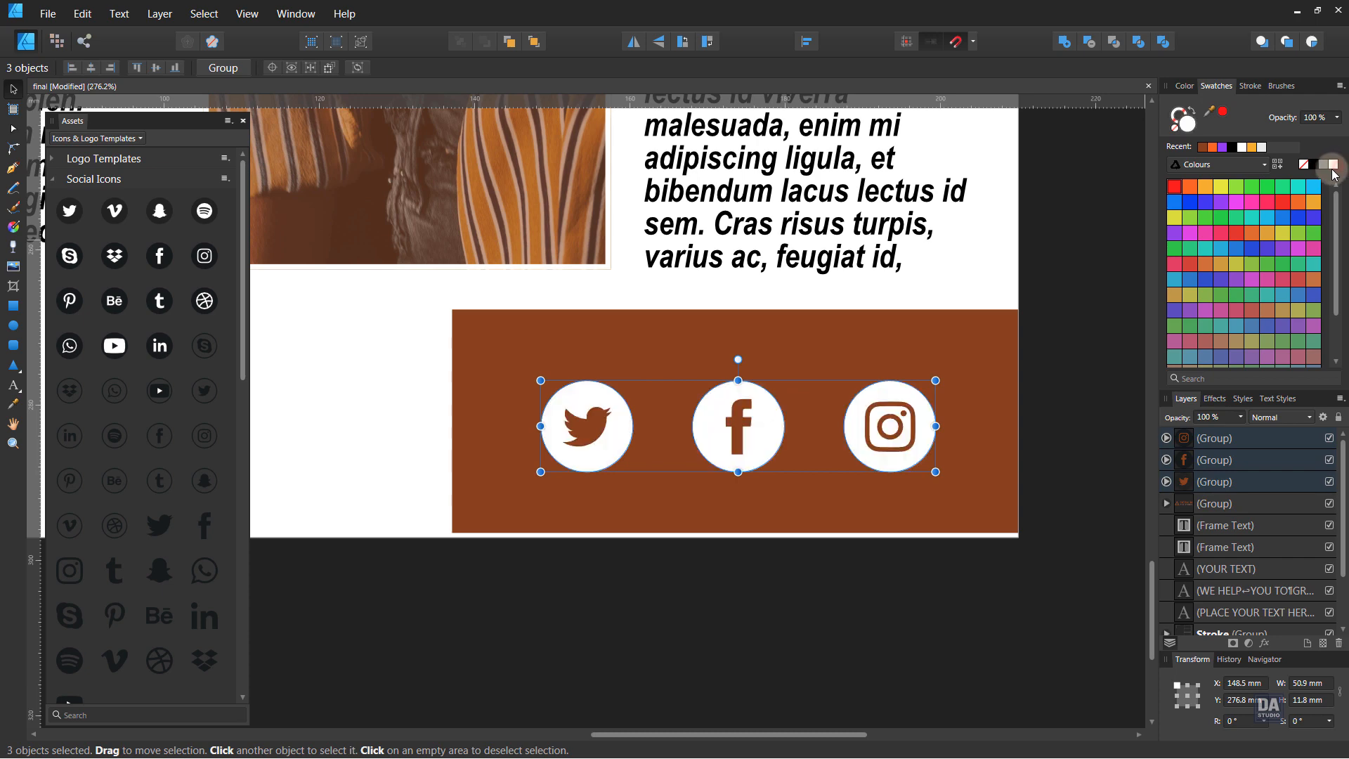
left_click(918, 567)
- Place the "Your address" block with pin icon from the CustomAssets Sample Text assets in the blank strip beside the social icons and recolour it brown
scroll(843, 601, "down", 5)
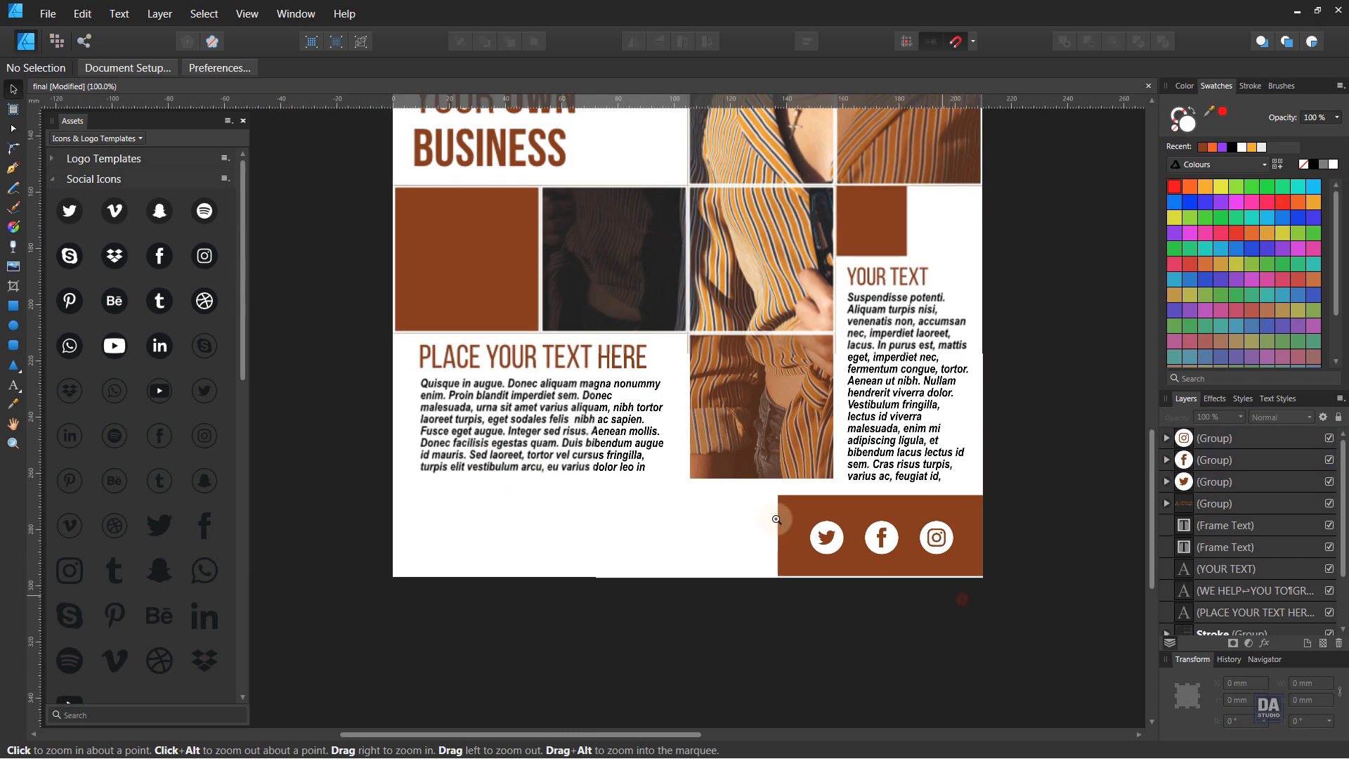
left_click_drag(767, 596, 778, 606)
left_click_drag(778, 606, 683, 567)
left_click(137, 139)
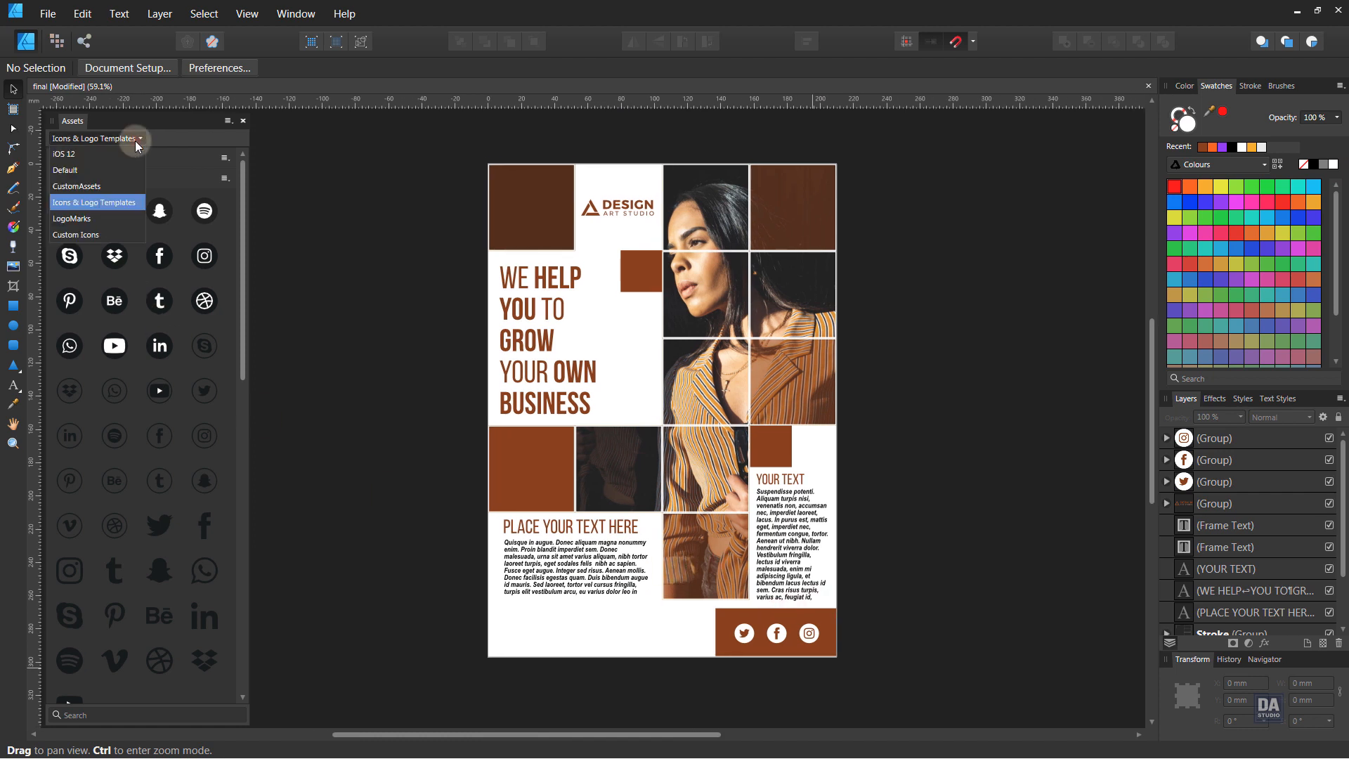
left_click(77, 186)
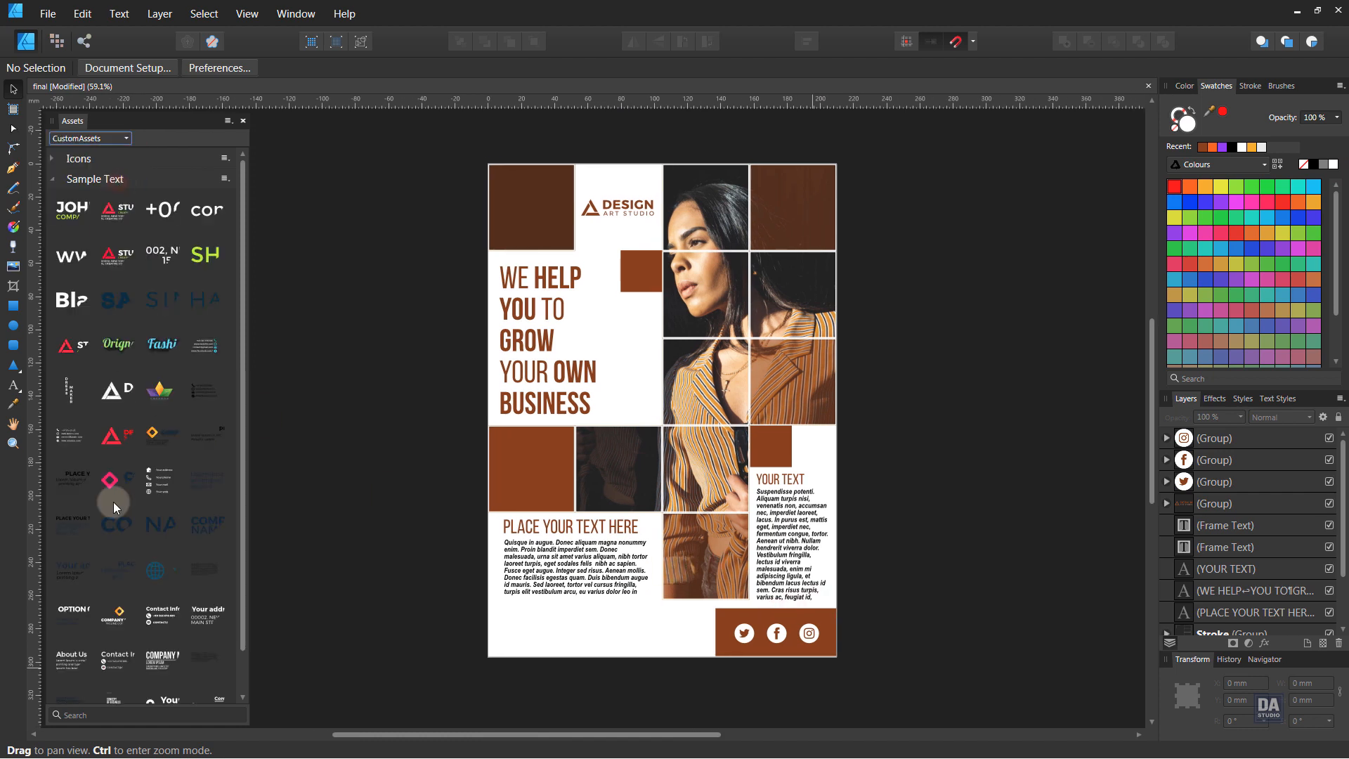
scroll(154, 610, "down", 1)
left_click_drag(166, 671, 583, 644)
left_click(1202, 147)
left_click(635, 695)
mouse_move(798, 610)
left_mouse_down()
mouse_move(768, 625)
mouse_move(793, 623)
left_mouse_up()
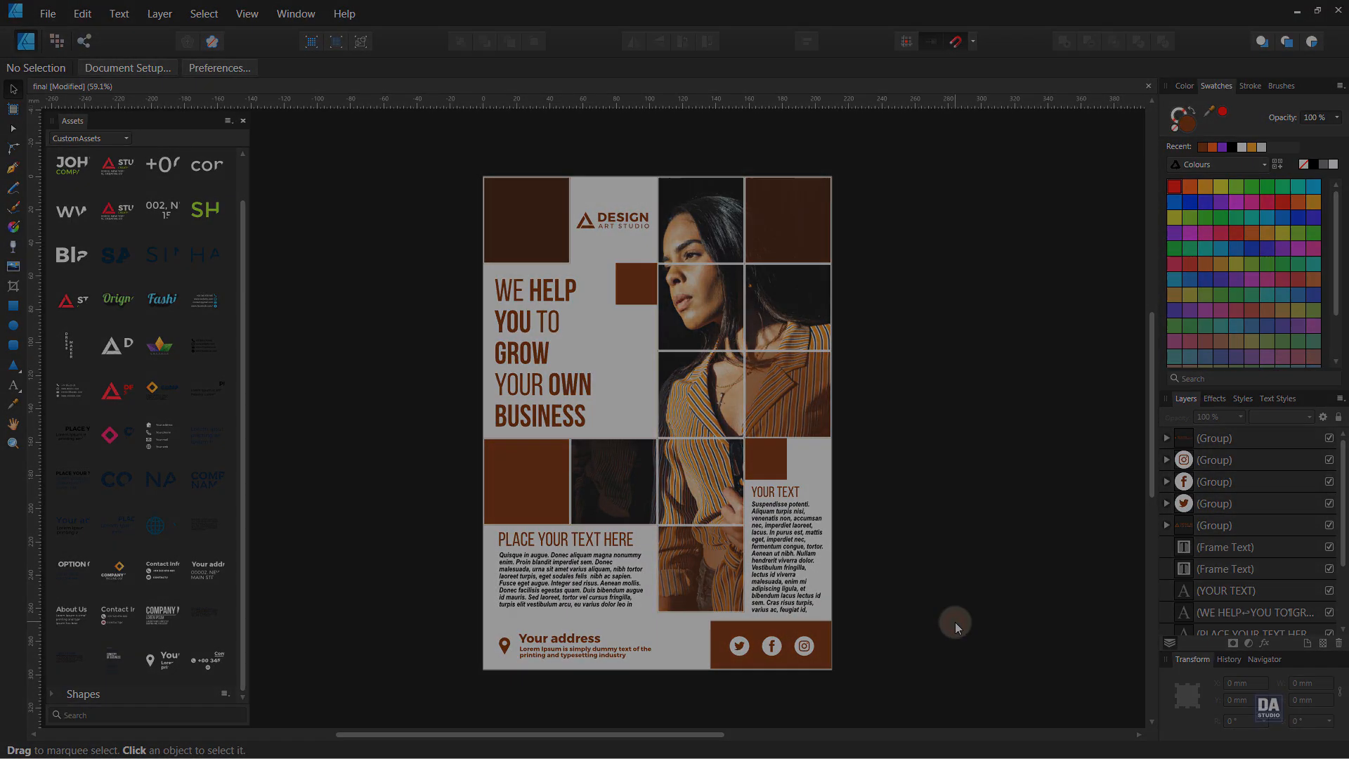